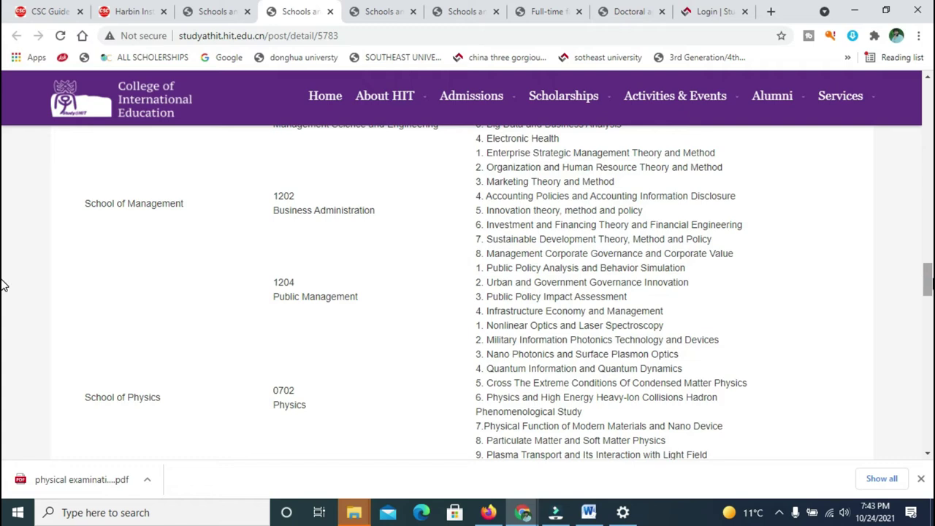
Scroll the HIT majors table, highlighting the Civil Engineering, Mathematics and Environmental Science entries.
{"action": "scroll", "coordinate": [4, 286], "scroll_direction": "down", "scroll_amount": 3}
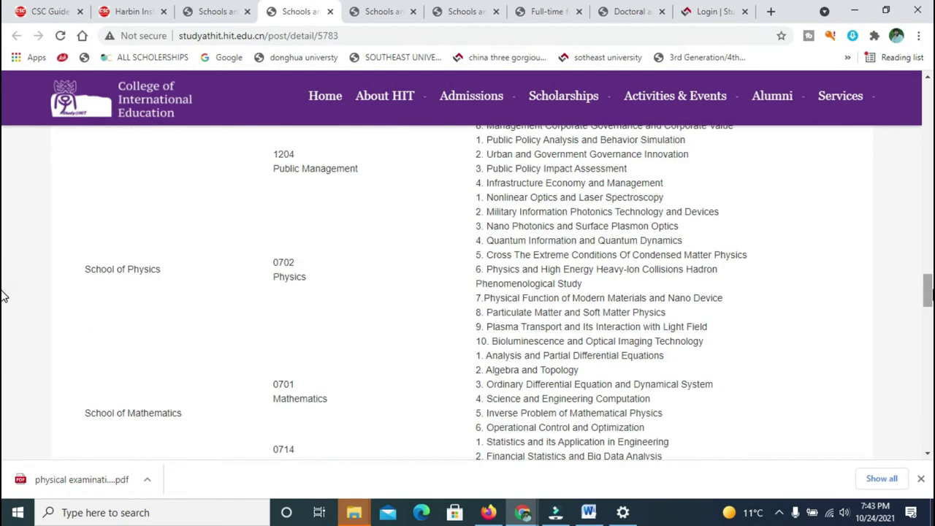
{"action": "scroll", "coordinate": [4, 296], "scroll_direction": "down", "scroll_amount": 2}
{"action": "scroll", "coordinate": [4, 307], "scroll_direction": "down", "scroll_amount": 2}
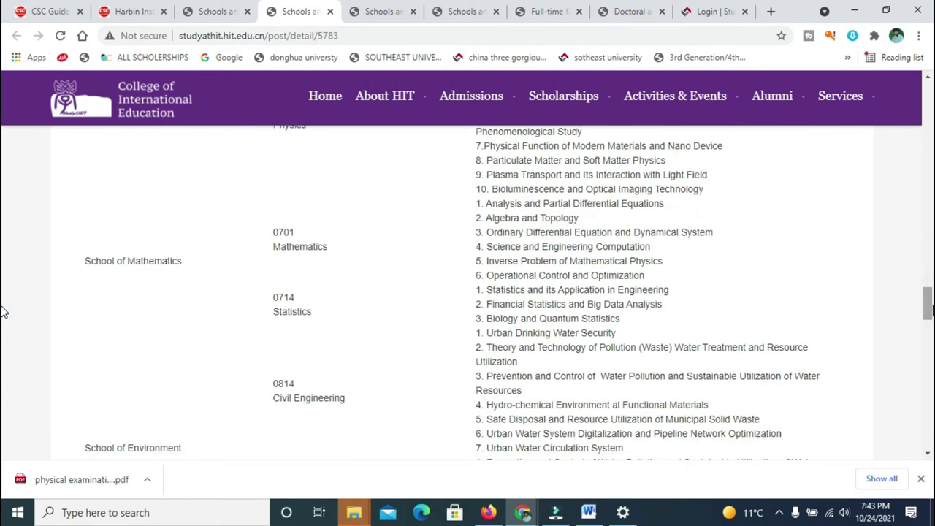
{"action": "scroll", "coordinate": [4, 312], "scroll_direction": "down", "scroll_amount": 2}
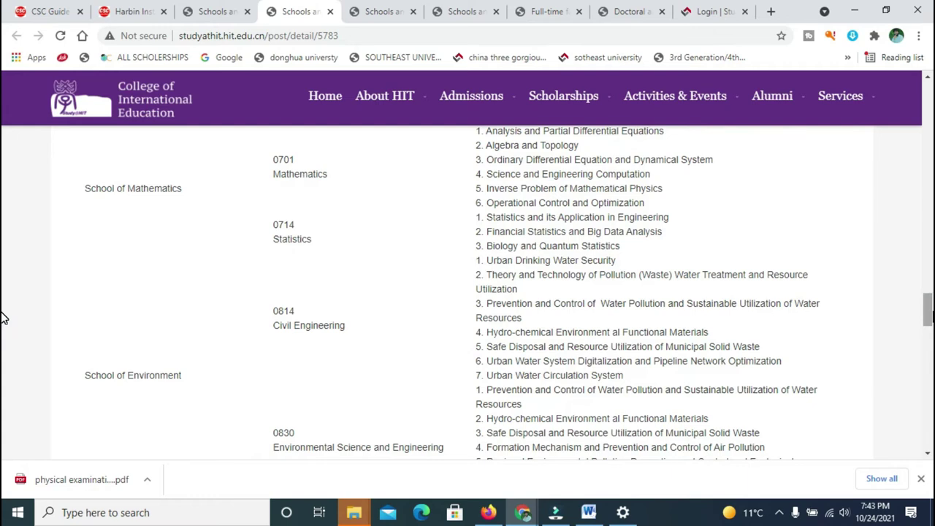
{"action": "triple_click", "coordinate": [360, 328]}
{"action": "left_click_drag", "start_coordinate": [210, 376], "coordinate": [168, 389]}
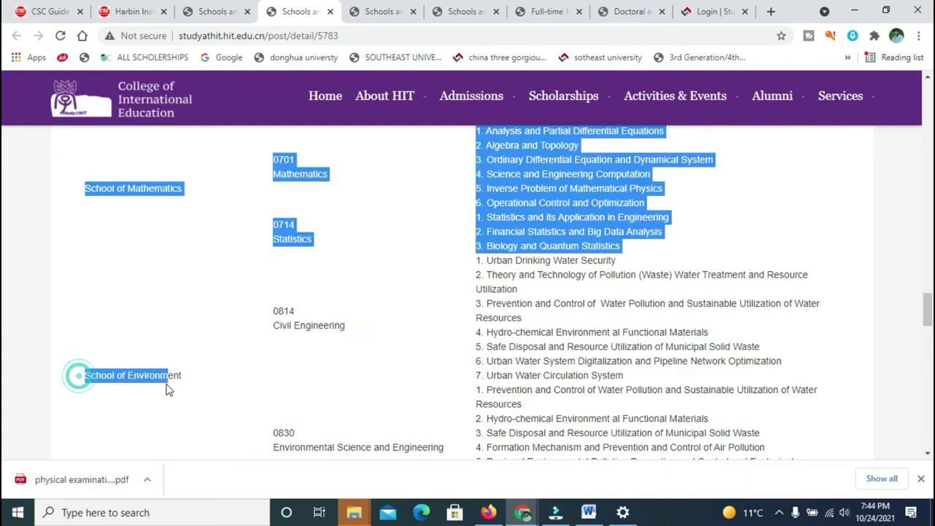
{"action": "left_click", "coordinate": [136, 391]}
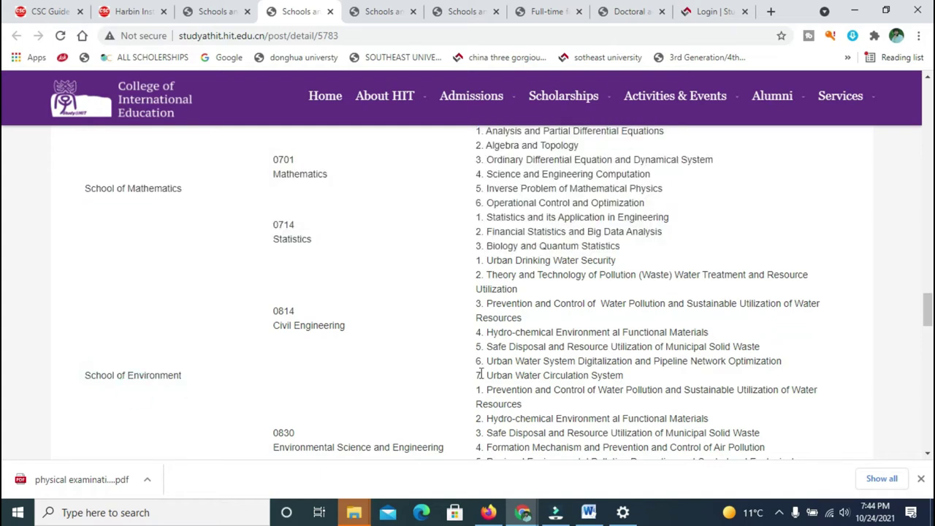
{"action": "left_click_drag", "start_coordinate": [927, 310], "coordinate": [927, 319]}
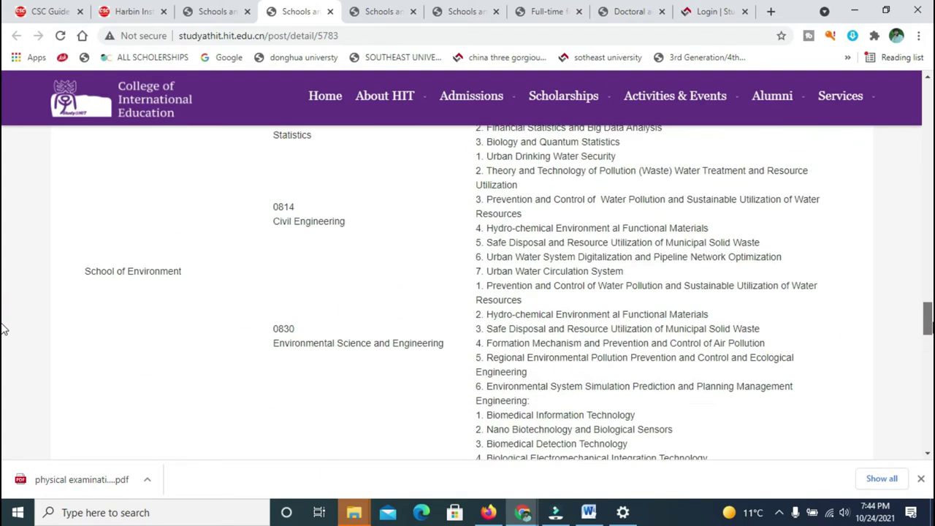
{"action": "left_click_drag", "start_coordinate": [4, 329], "coordinate": [3, 325]}
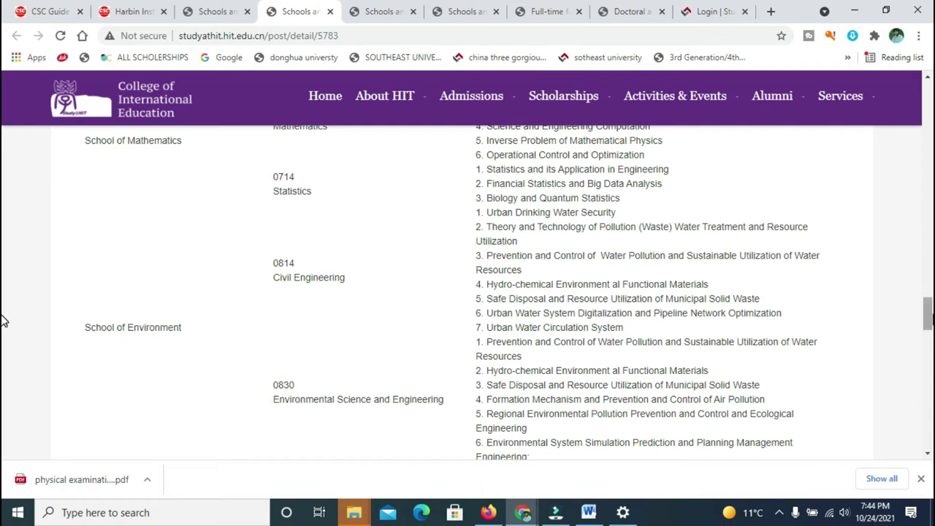
{"action": "scroll", "coordinate": [4, 321], "scroll_direction": "down", "scroll_amount": 1}
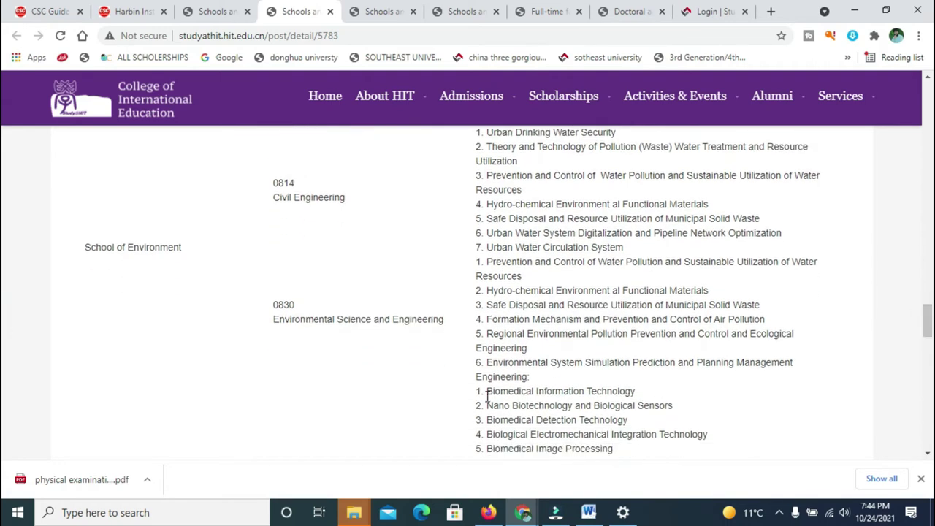
{"action": "left_click_drag", "start_coordinate": [531, 376], "coordinate": [484, 291]}
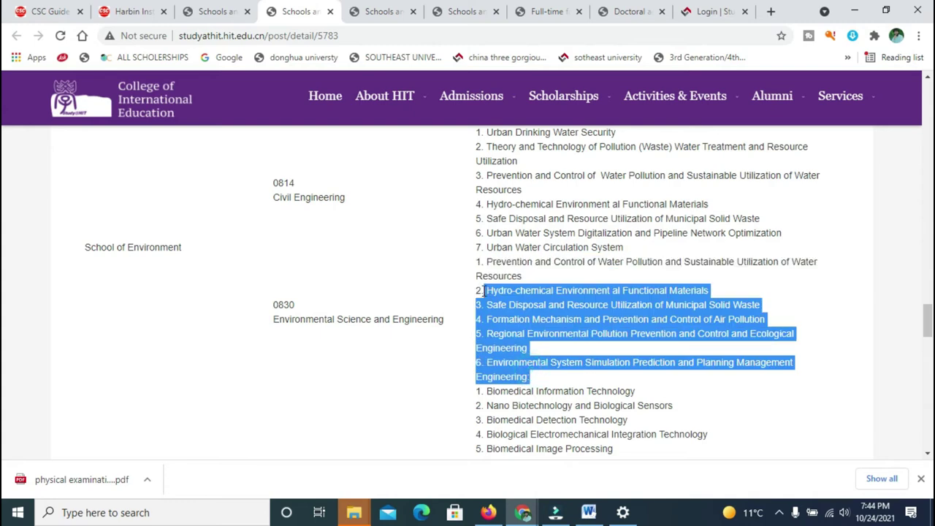
{"action": "left_click", "coordinate": [532, 275]}
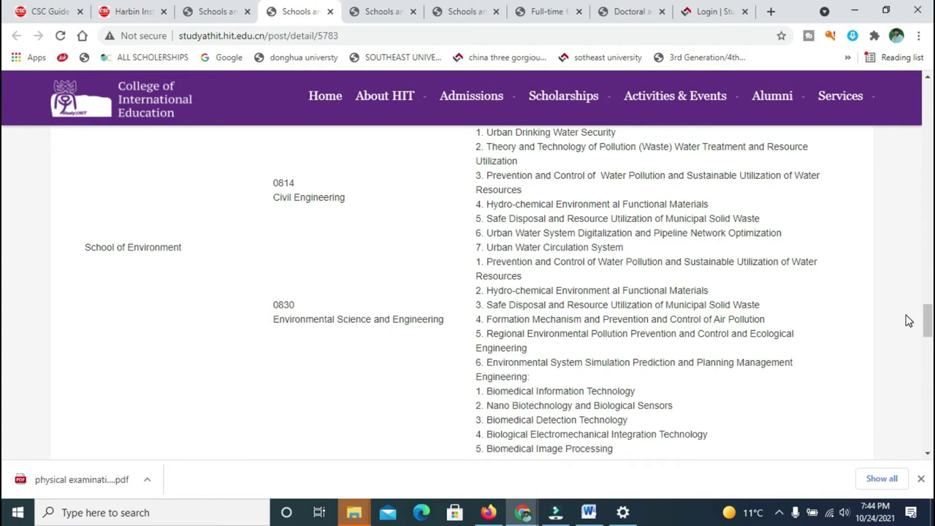
Scroll to the end of the majors list, then switch to the other schools-and-majors page.
{"action": "scroll", "coordinate": [3, 321], "scroll_direction": "down", "scroll_amount": 3}
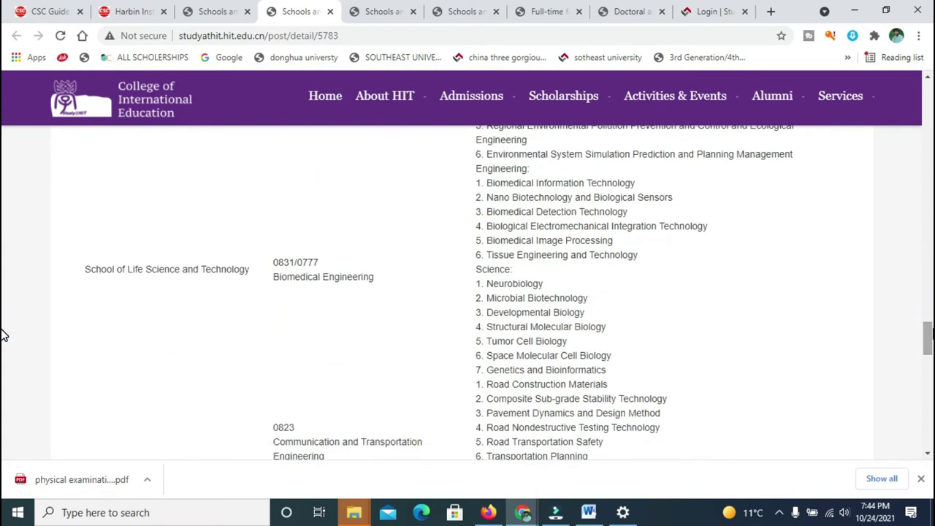
{"action": "scroll", "coordinate": [4, 336], "scroll_direction": "down", "scroll_amount": 1}
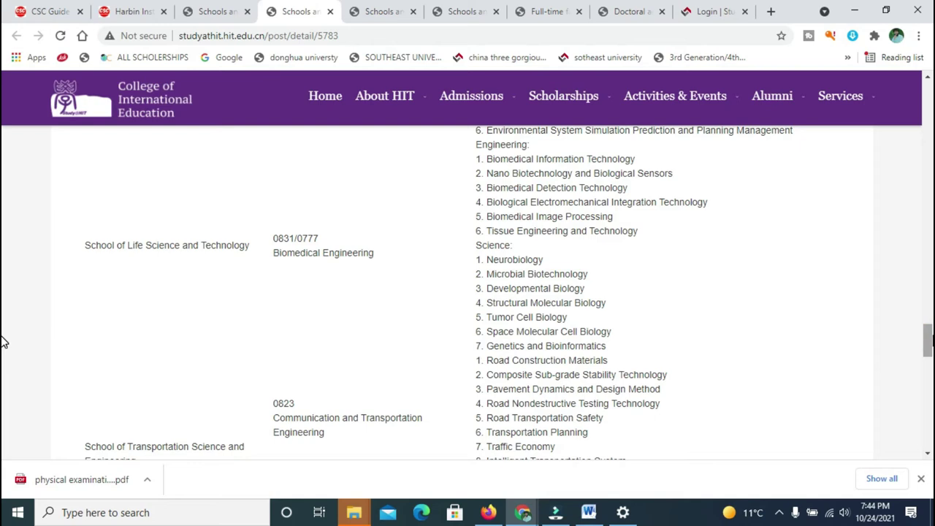
{"action": "scroll", "coordinate": [3, 343], "scroll_direction": "down", "scroll_amount": 4}
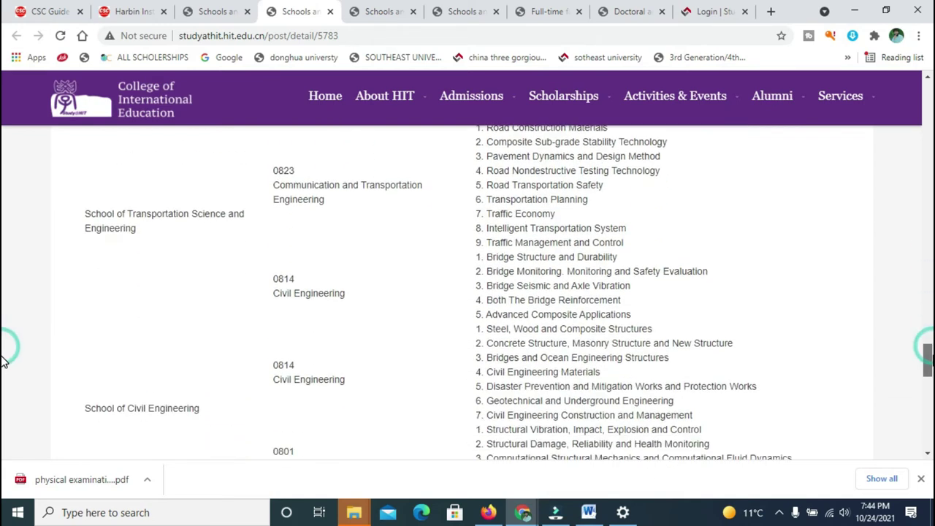
{"action": "scroll", "coordinate": [4, 371], "scroll_direction": "down", "scroll_amount": 8}
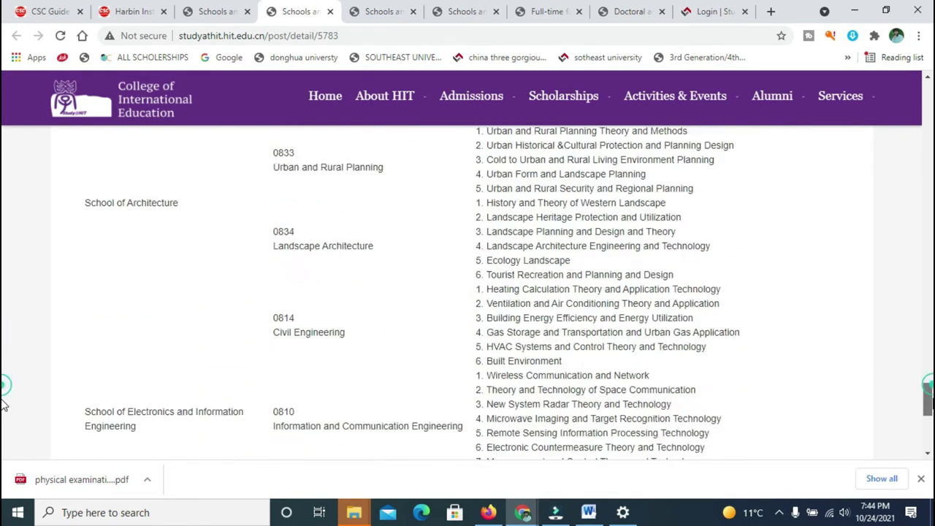
{"action": "scroll", "coordinate": [4, 394], "scroll_direction": "up", "scroll_amount": 9}
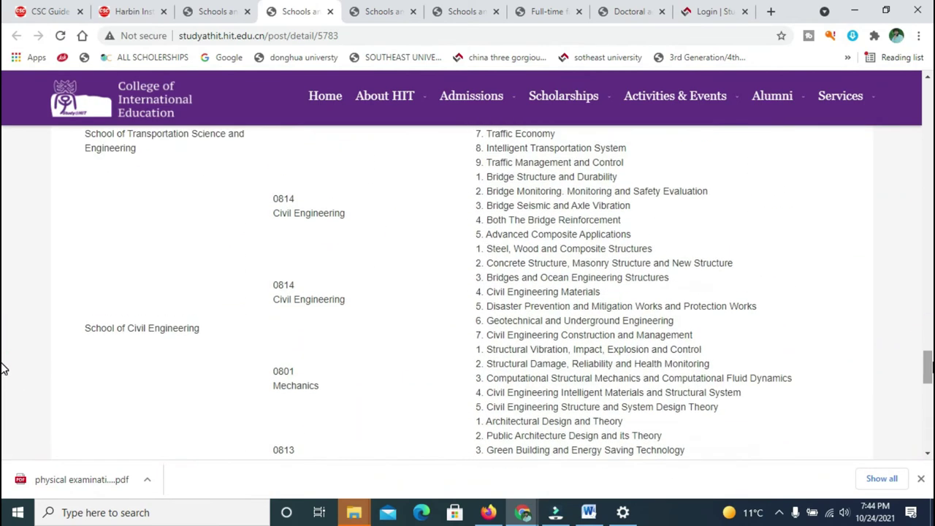
{"action": "scroll", "coordinate": [4, 373], "scroll_direction": "down", "scroll_amount": 6}
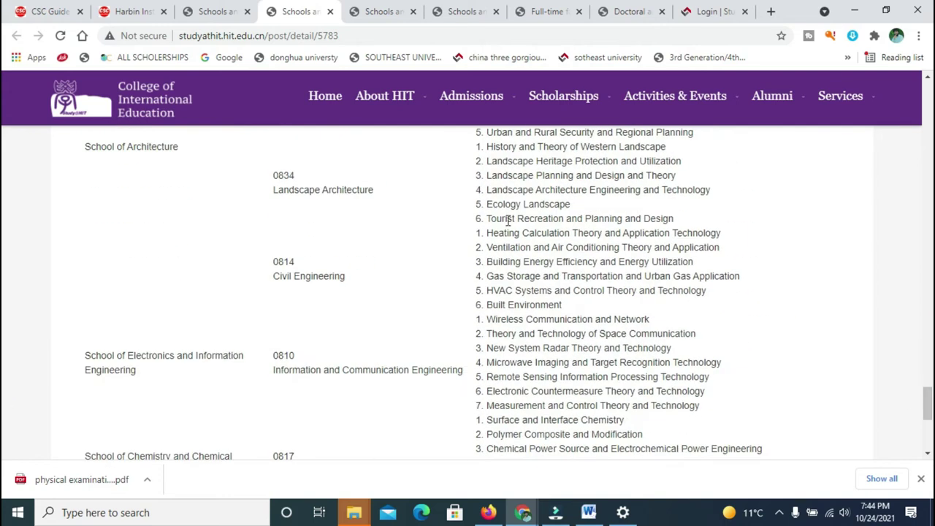
{"action": "left_click", "coordinate": [203, 9]}
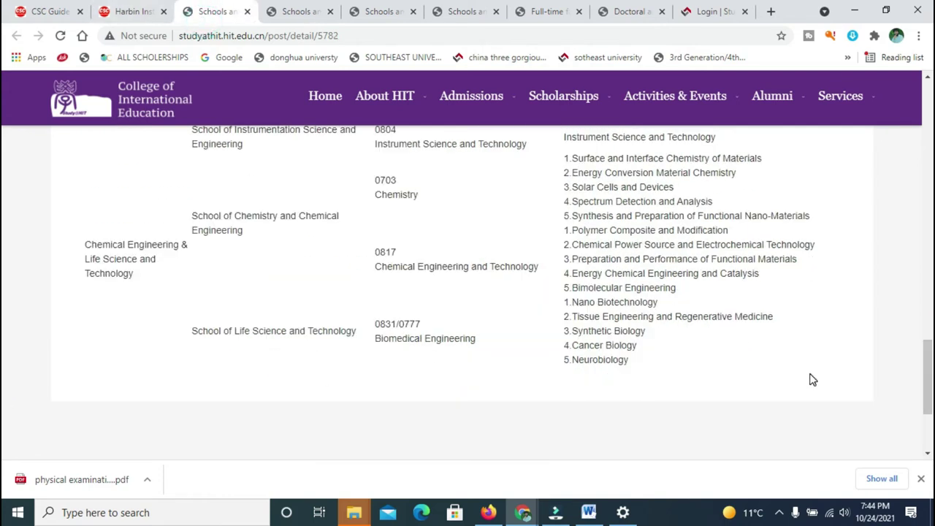
Check the CSC Guide Harbin Institute of Technology majors section, then return to the scholarship login page.
{"action": "left_click", "coordinate": [132, 12]}
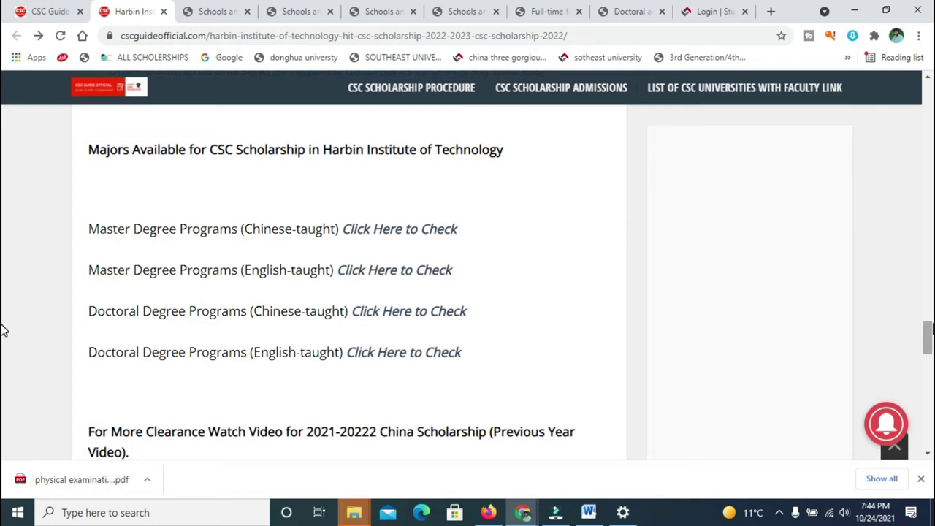
{"action": "scroll", "coordinate": [3, 331], "scroll_direction": "down", "scroll_amount": 1}
{"action": "scroll", "coordinate": [2, 331], "scroll_direction": "up", "scroll_amount": 1}
{"action": "scroll", "coordinate": [3, 331], "scroll_direction": "up", "scroll_amount": 1}
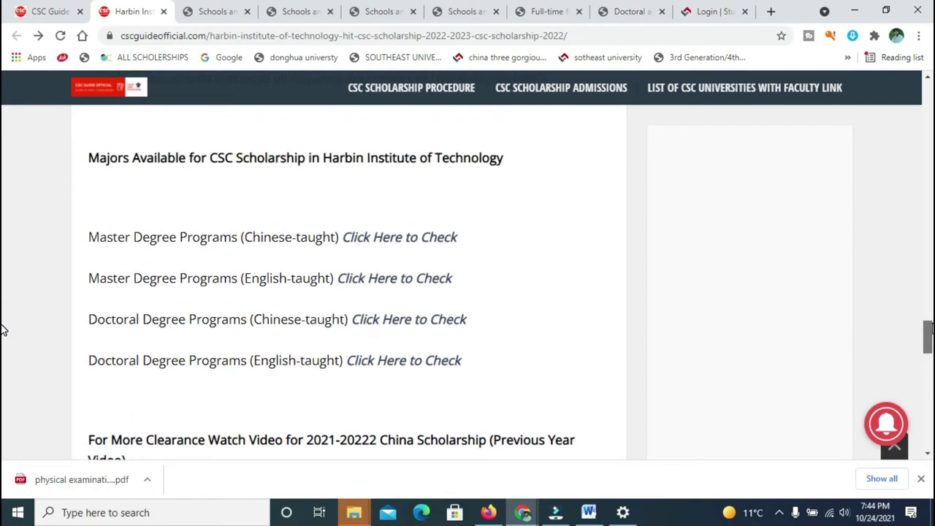
{"action": "scroll", "coordinate": [3, 331], "scroll_direction": "up", "scroll_amount": 1}
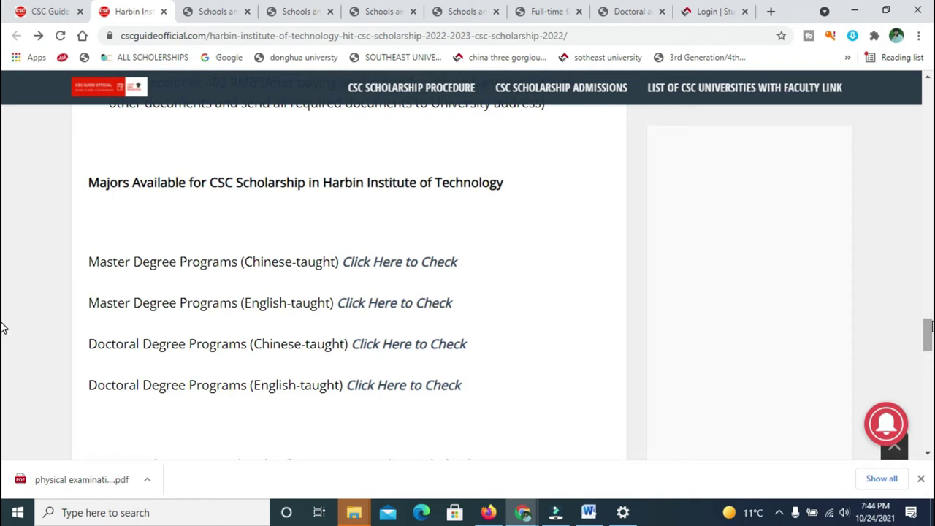
{"action": "left_click", "coordinate": [704, 12]}
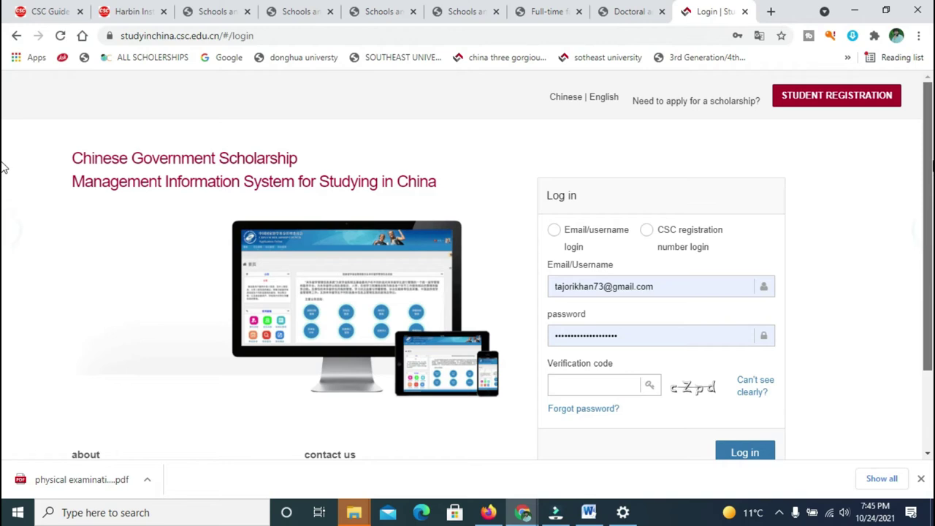
Open student registration in a new tab and attempt a login with a verification code.
{"action": "right_click", "coordinate": [796, 99]}
{"action": "left_click", "coordinate": [800, 101]}
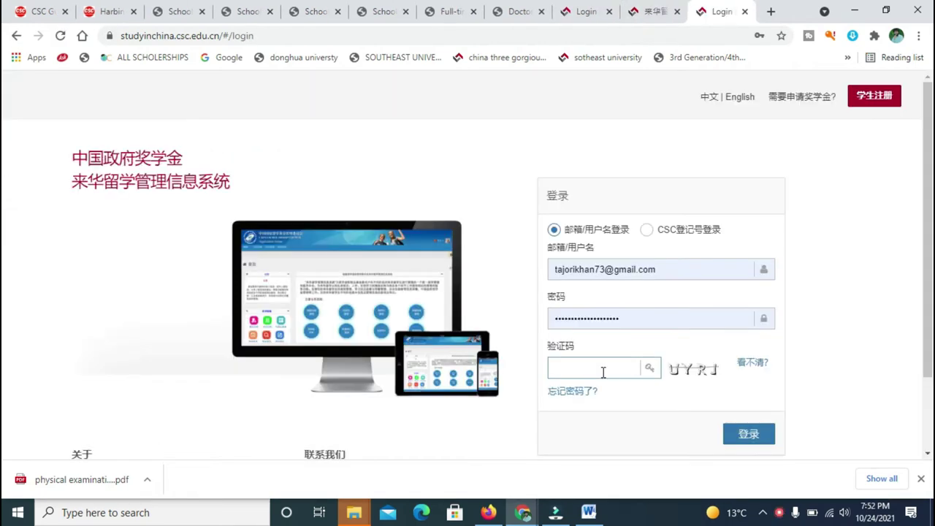
{"action": "left_click", "coordinate": [603, 371]}
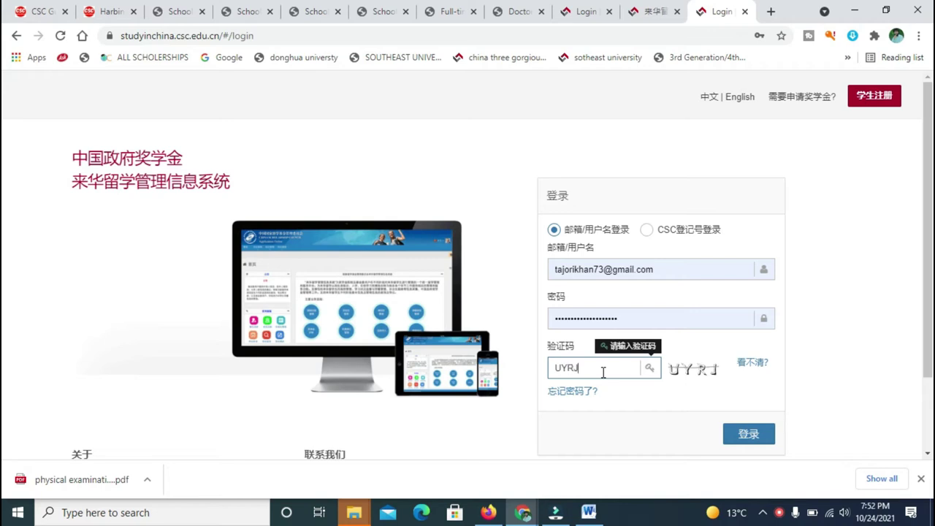
{"action": "left_click", "coordinate": [746, 434]}
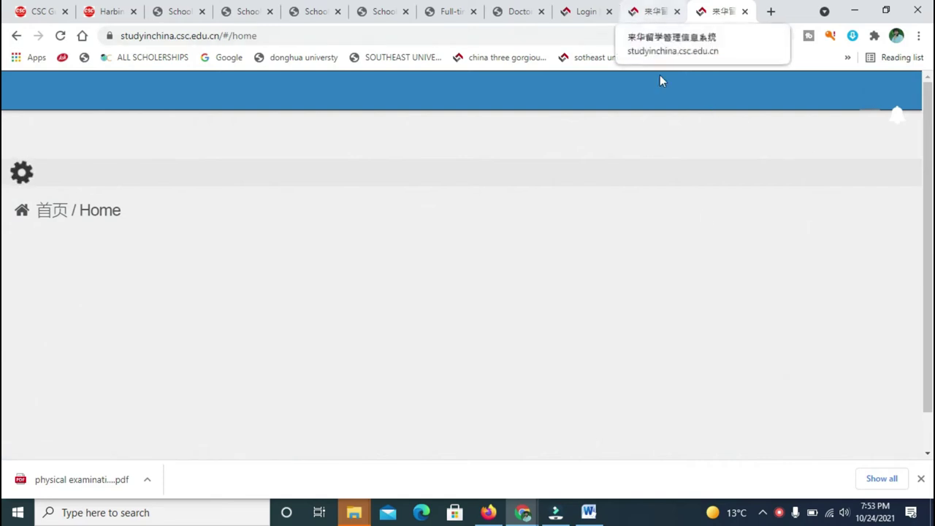
{"action": "left_click", "coordinate": [600, 16]}
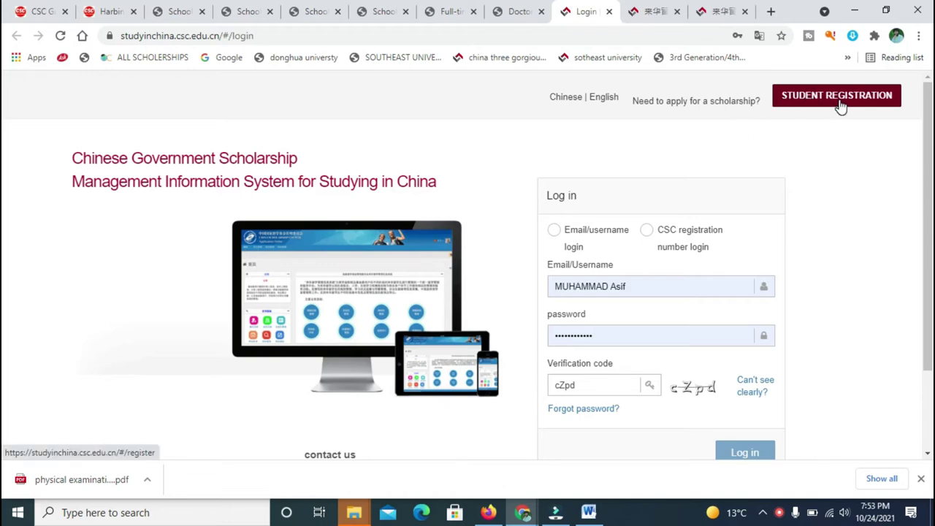
Revert the login page to original Chinese, reload it, and retry translating it into English.
{"action": "left_click", "coordinate": [760, 35]}
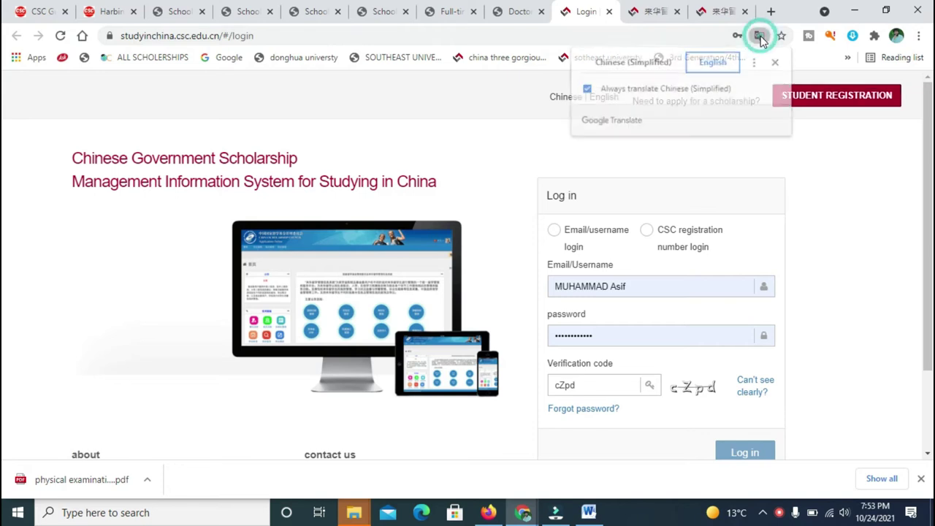
{"action": "left_click", "coordinate": [647, 67]}
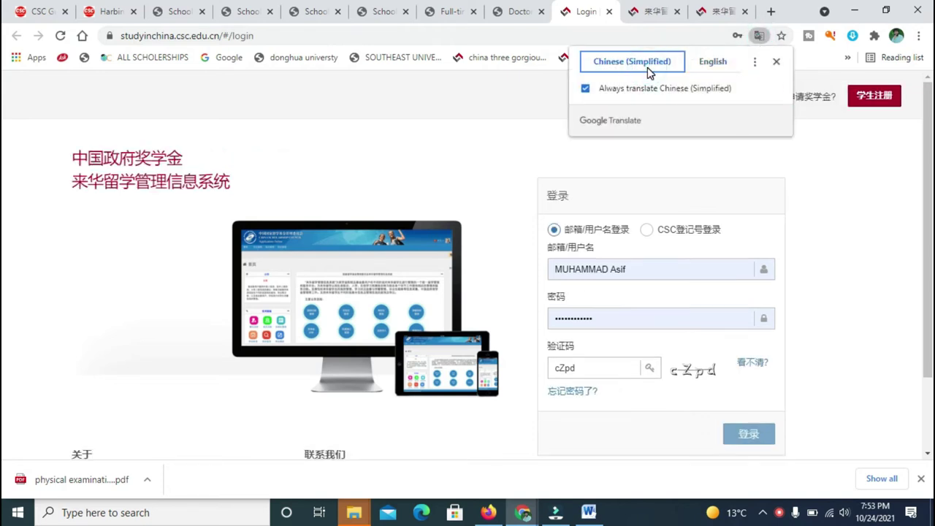
{"action": "left_click", "coordinate": [832, 162]}
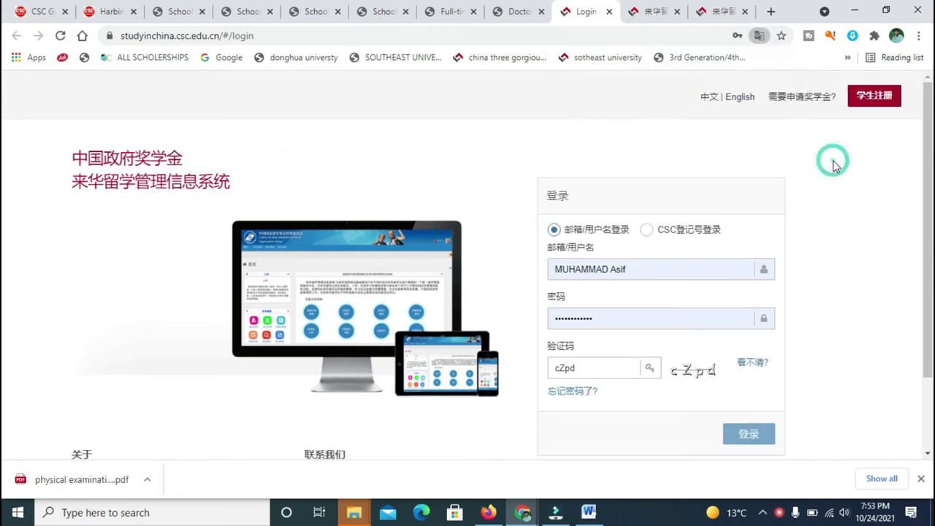
{"action": "left_click", "coordinate": [865, 105]}
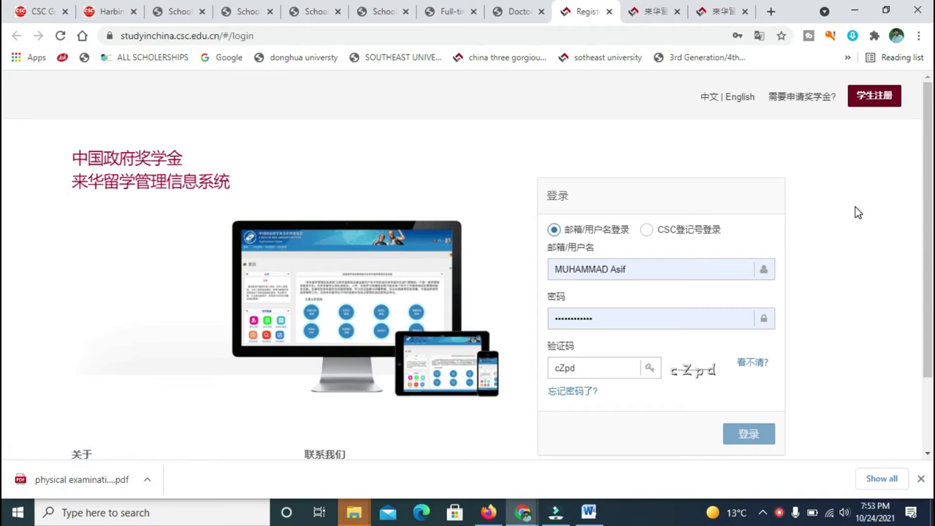
{"action": "left_click", "coordinate": [60, 36]}
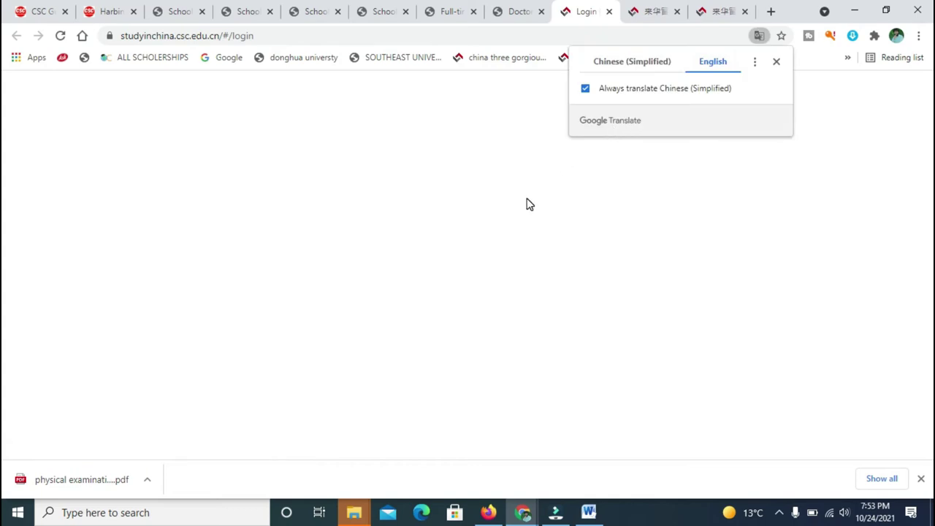
{"action": "left_click", "coordinate": [640, 97]}
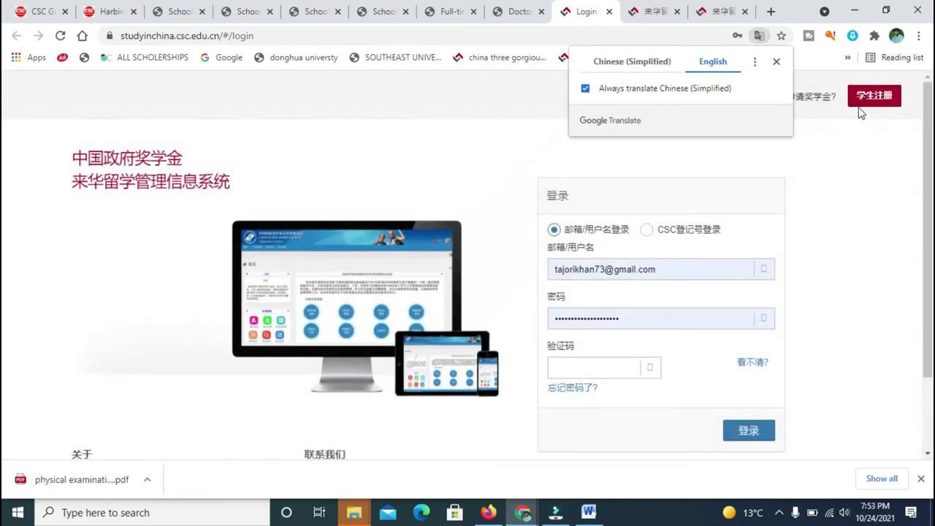
Open the student registration form and enter a username and a saved e-mail address.
{"action": "left_click", "coordinate": [871, 105]}
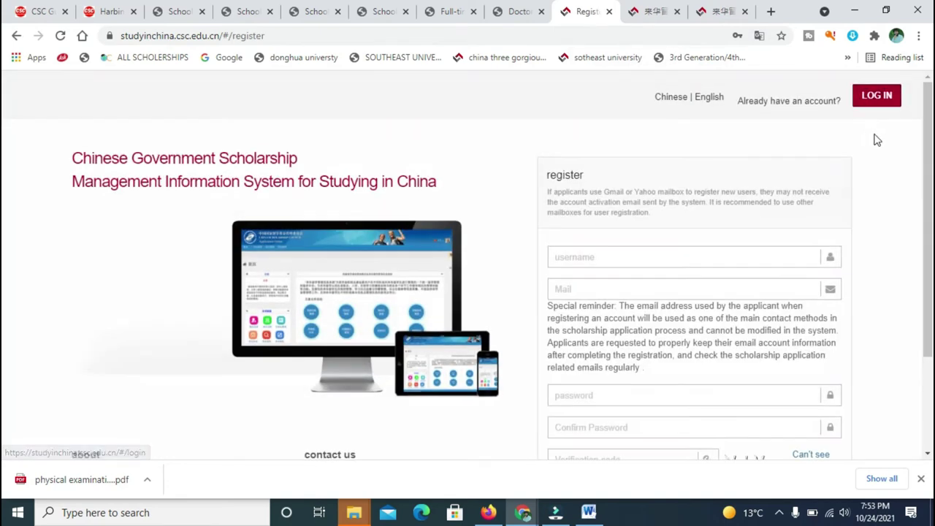
{"action": "scroll", "coordinate": [3, 146], "scroll_direction": "down", "scroll_amount": 1}
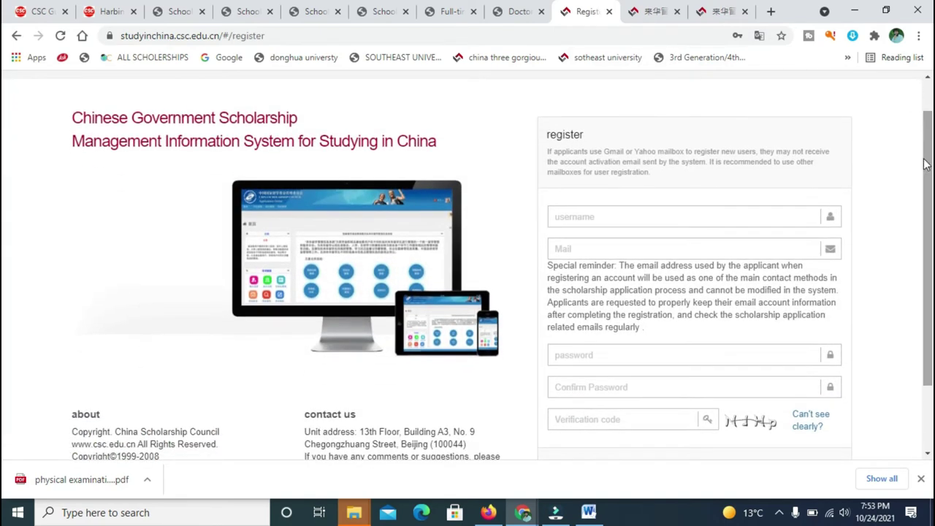
{"action": "left_click", "coordinate": [718, 215]}
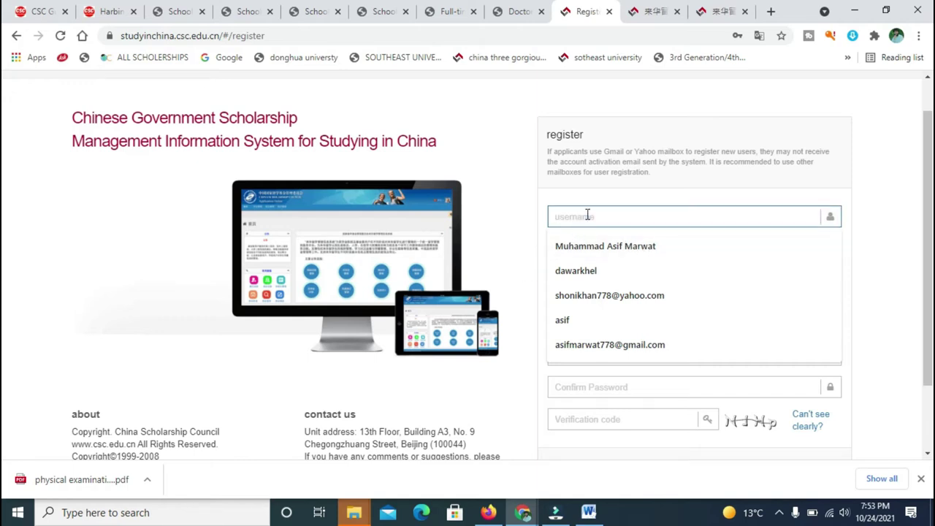
{"action": "type", "text": "fjgjhghjgjhghjk"}
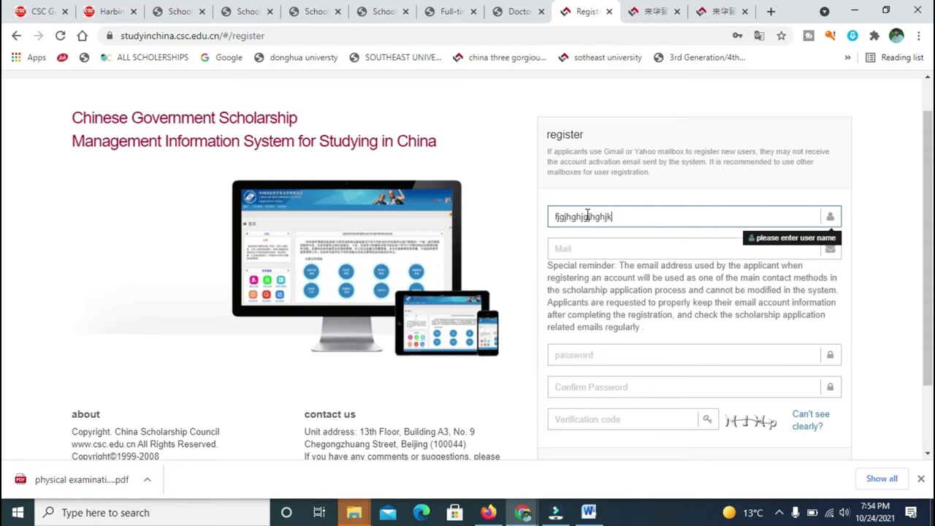
{"action": "left_click", "coordinate": [577, 247]}
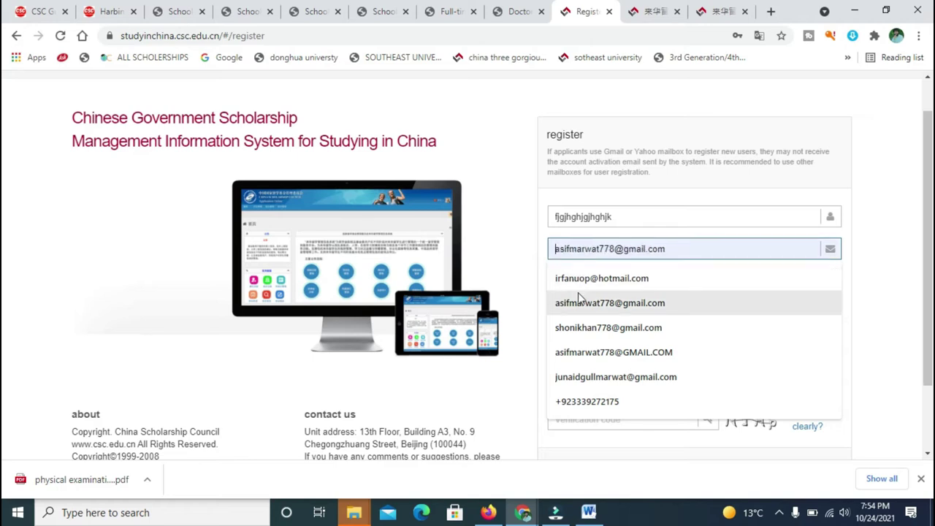
{"action": "left_click", "coordinate": [580, 330]}
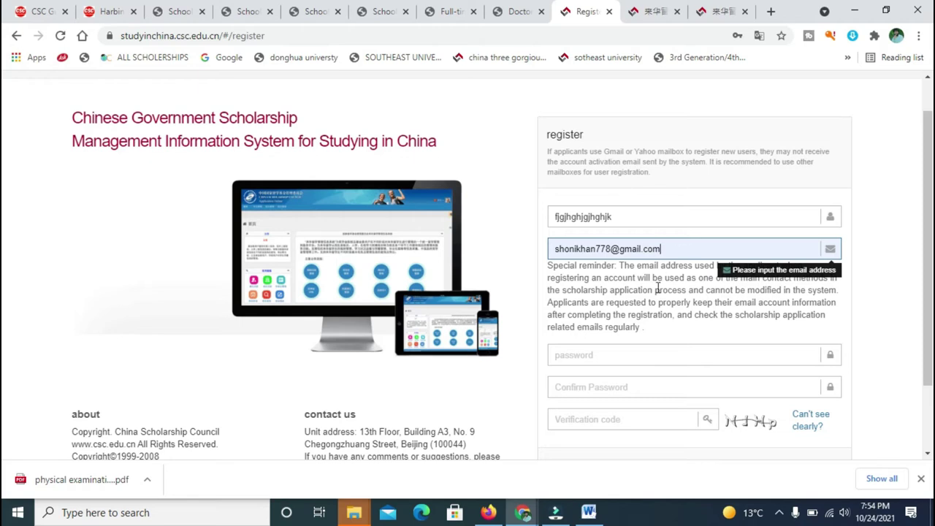
Enter the account password in the Password field, replacing the first attempt.
{"action": "left_click", "coordinate": [632, 354]}
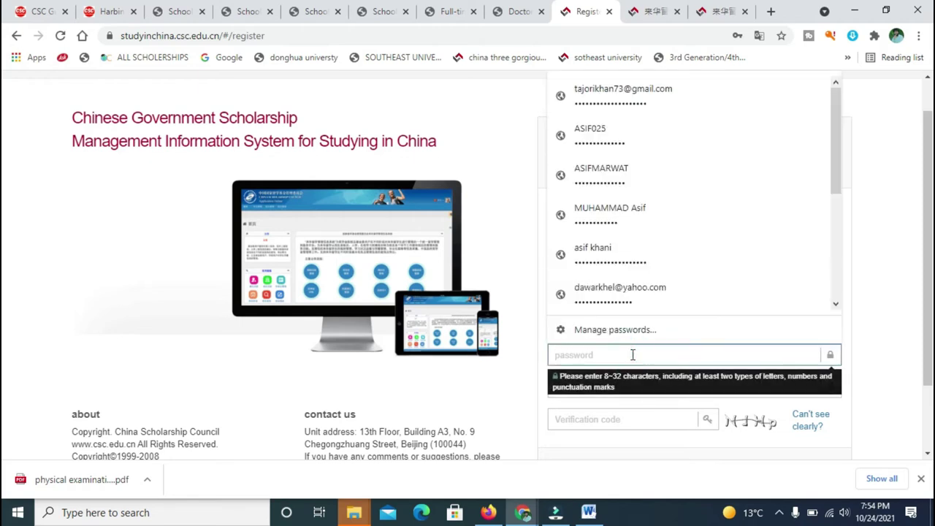
{"action": "type", "text": "•"}
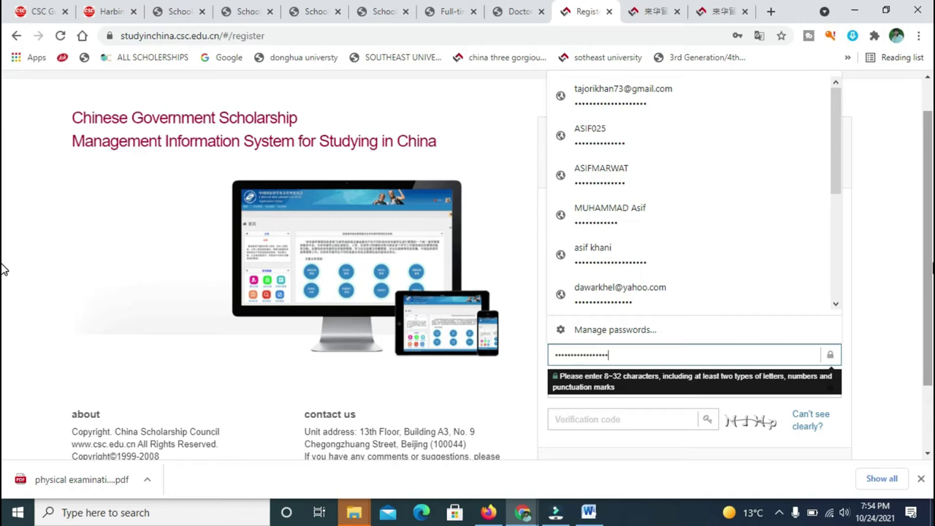
{"action": "left_click", "coordinate": [880, 267]}
{"action": "double_click", "coordinate": [680, 353]}
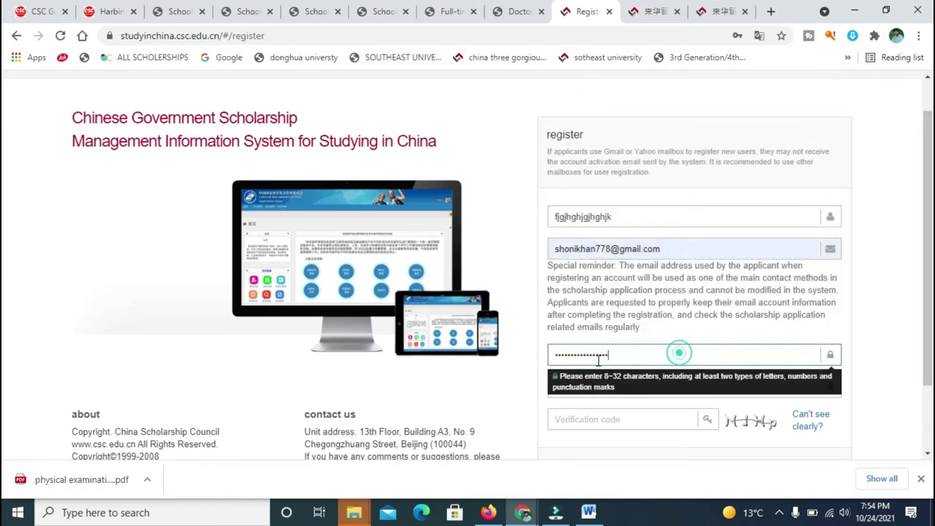
{"action": "type", "text": "•••••"}
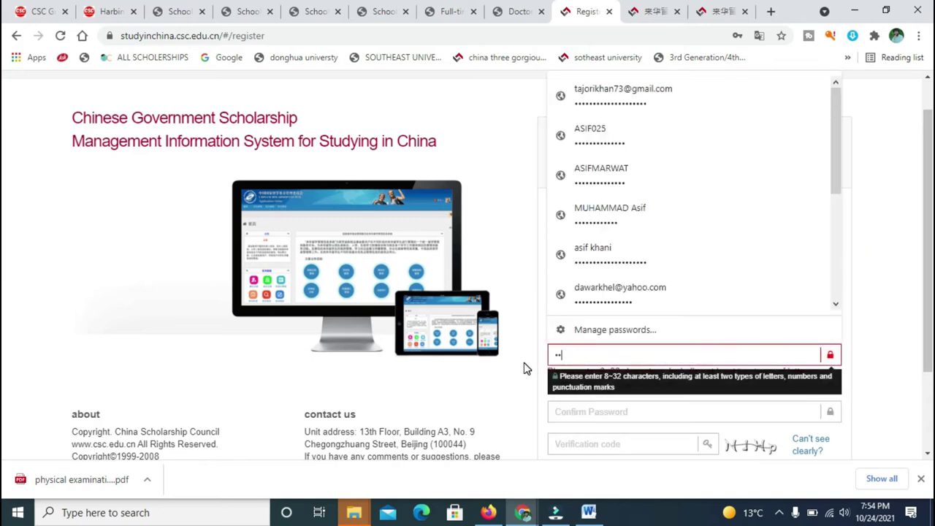
{"action": "type", "text": "••••••••••"}
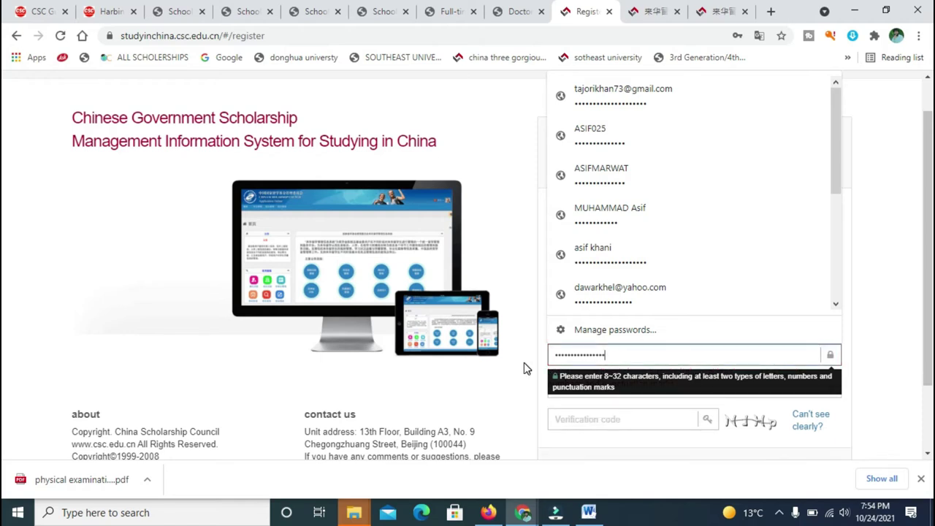
{"action": "left_click", "coordinate": [884, 321]}
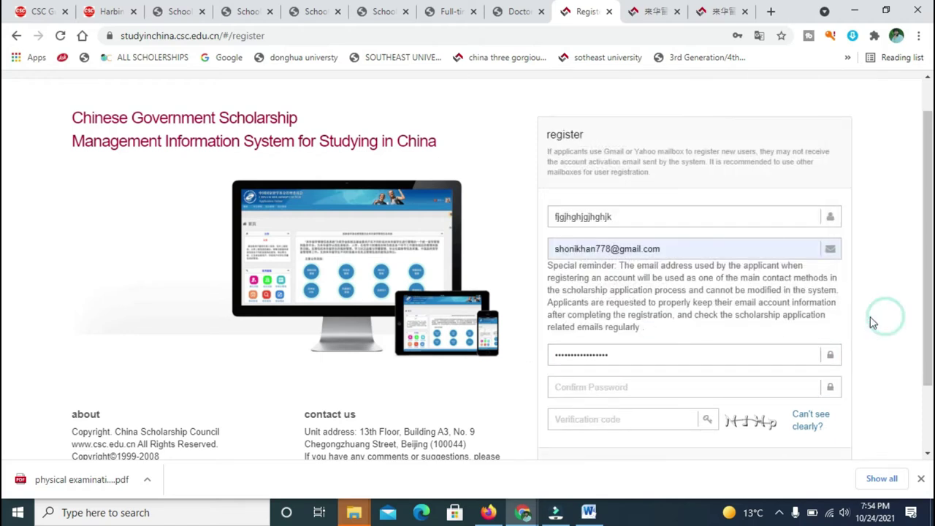
{"action": "left_click", "coordinate": [637, 358]}
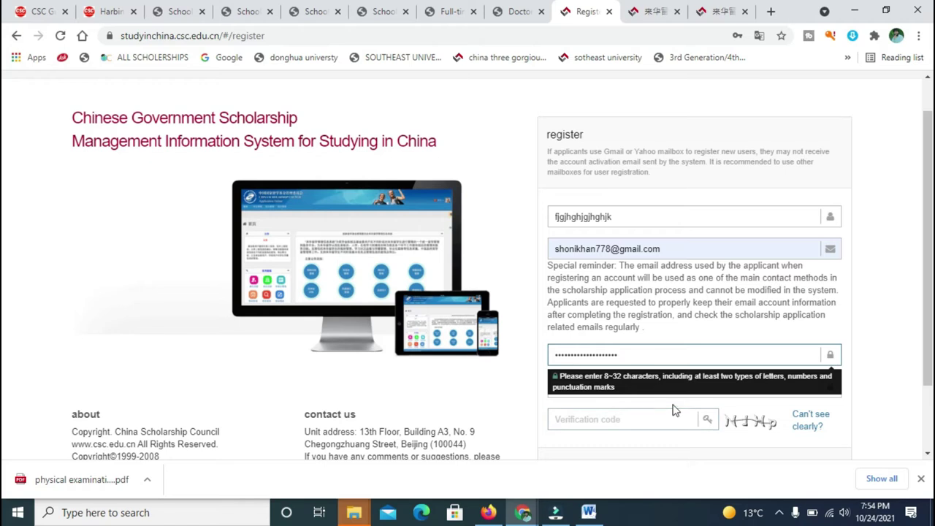
{"action": "left_click", "coordinate": [878, 350]}
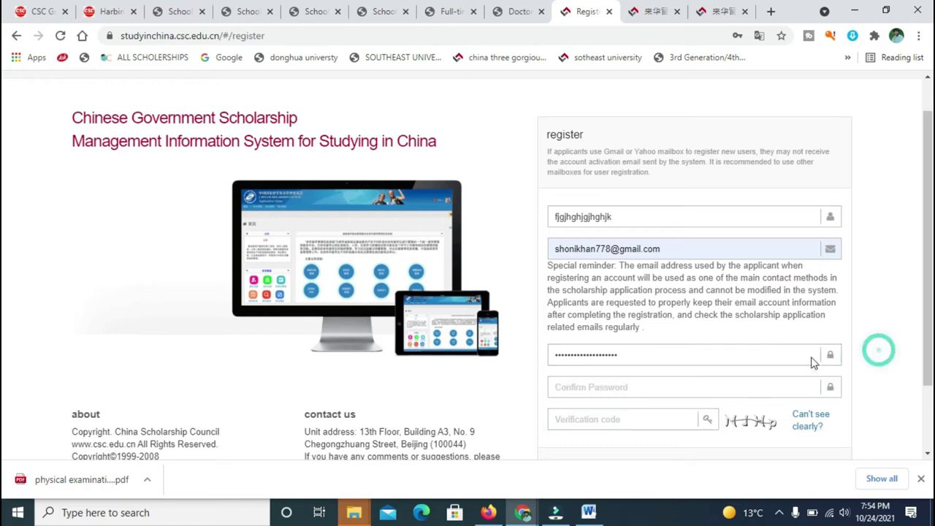
Re-type the password in Confirm Password until it matches.
{"action": "left_click", "coordinate": [665, 389]}
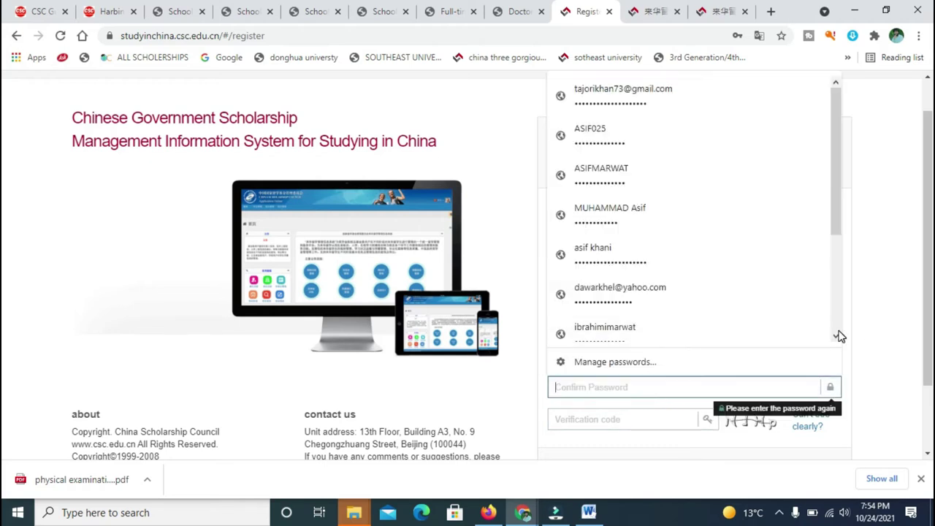
{"action": "left_click", "coordinate": [878, 336]}
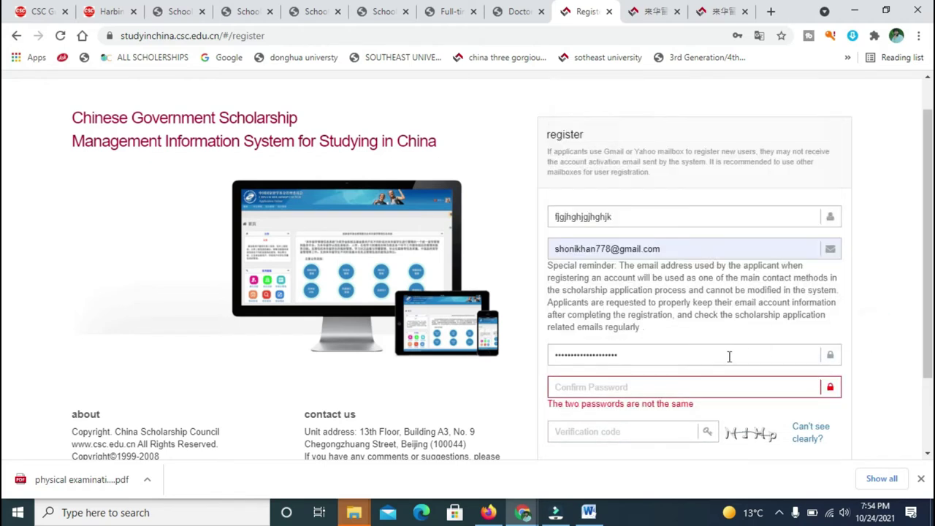
{"action": "left_click", "coordinate": [673, 357]}
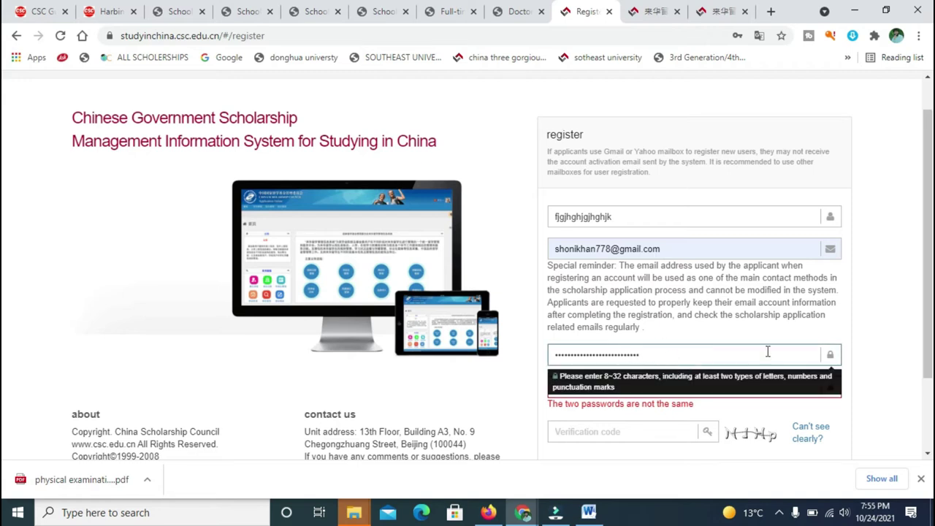
{"action": "left_click", "coordinate": [884, 338]}
{"action": "left_click", "coordinate": [739, 386]}
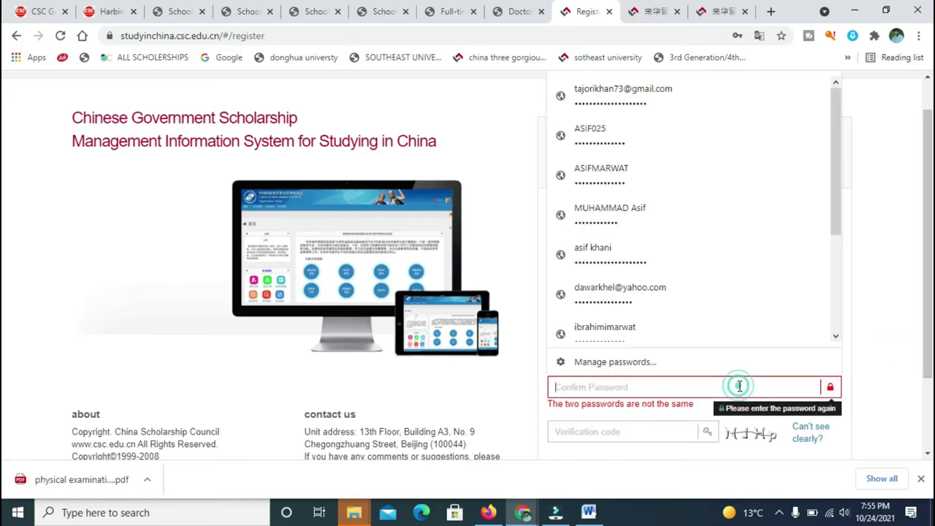
{"action": "type", "text": "12"}
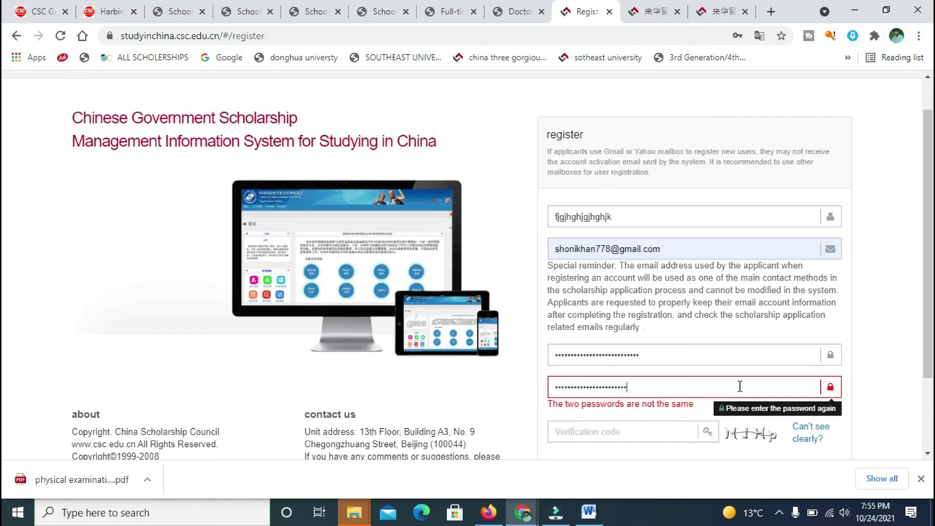
{"action": "type", "text": "••"}
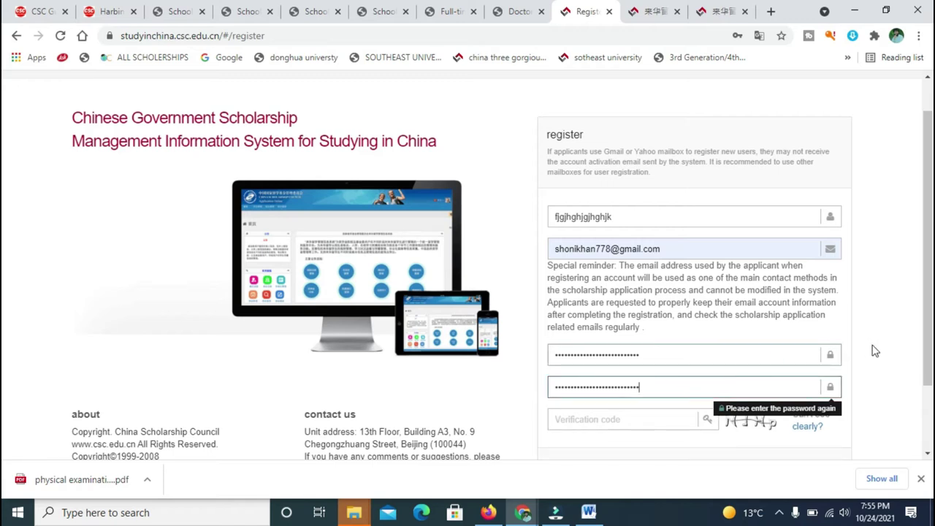
Enter the captcha in the Verification code field and submit the registration form.
{"action": "left_click", "coordinate": [635, 420]}
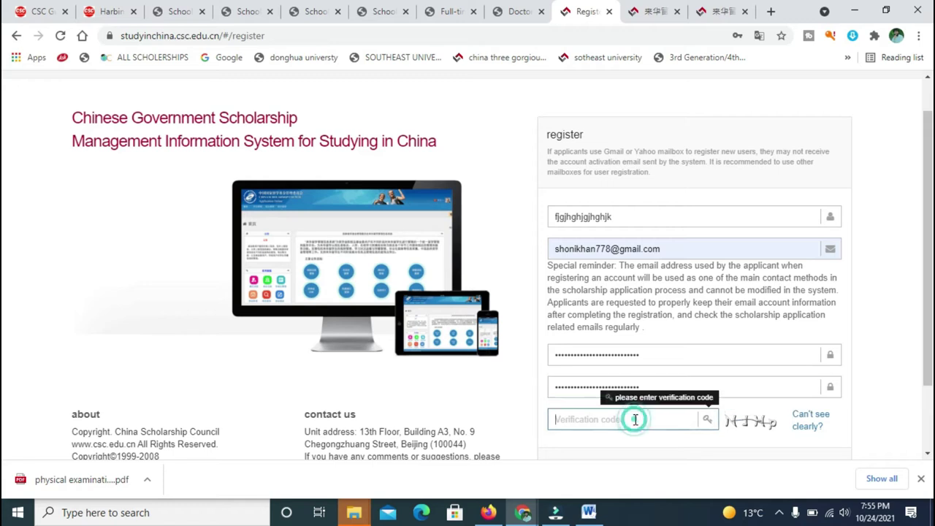
{"action": "type", "text": "NJHp"}
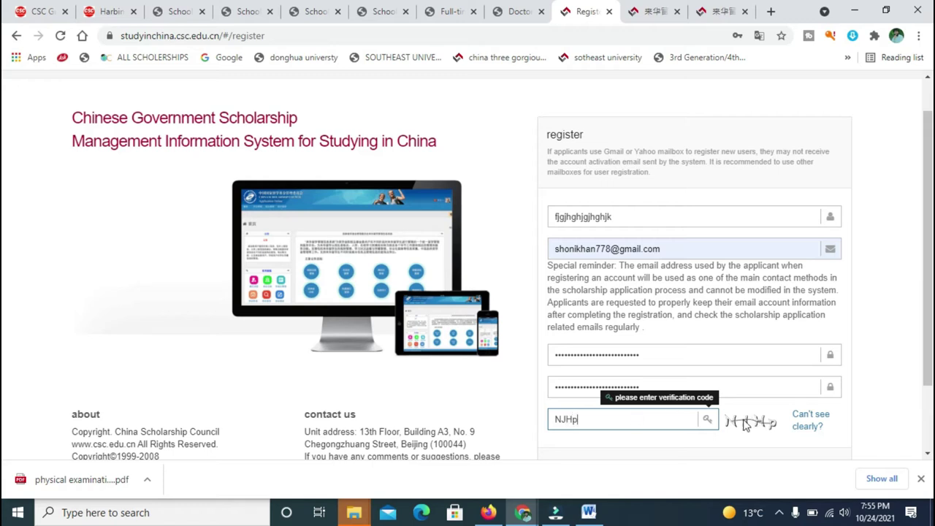
{"action": "scroll", "coordinate": [4, 320], "scroll_direction": "down", "scroll_amount": 1}
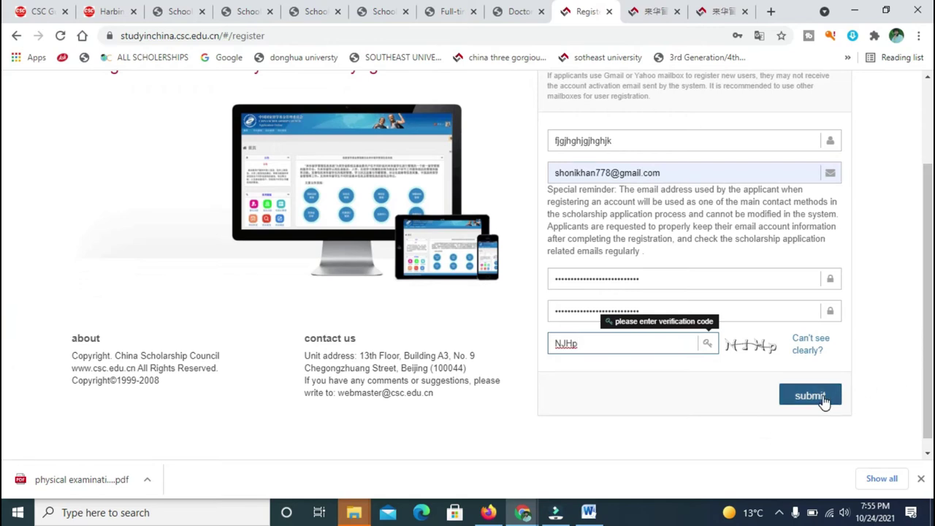
{"action": "left_click", "coordinate": [822, 396]}
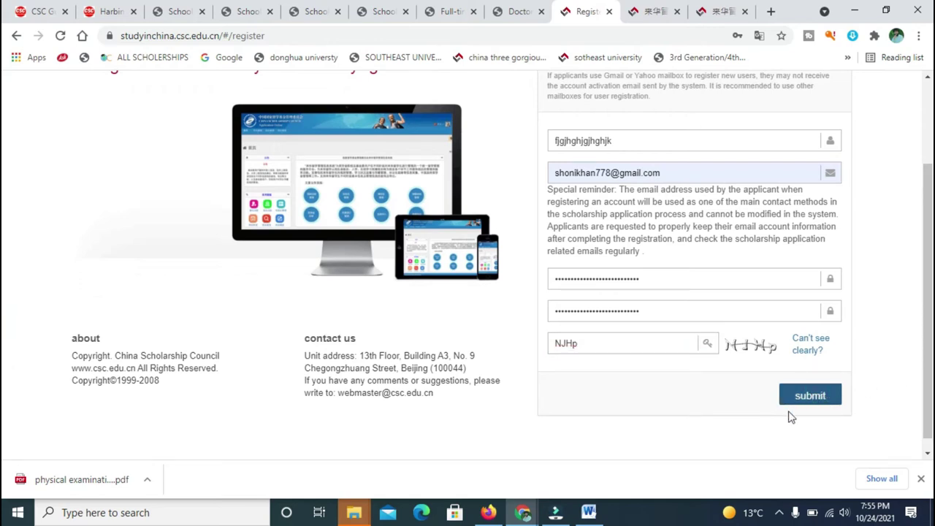
{"action": "left_click", "coordinate": [796, 403]}
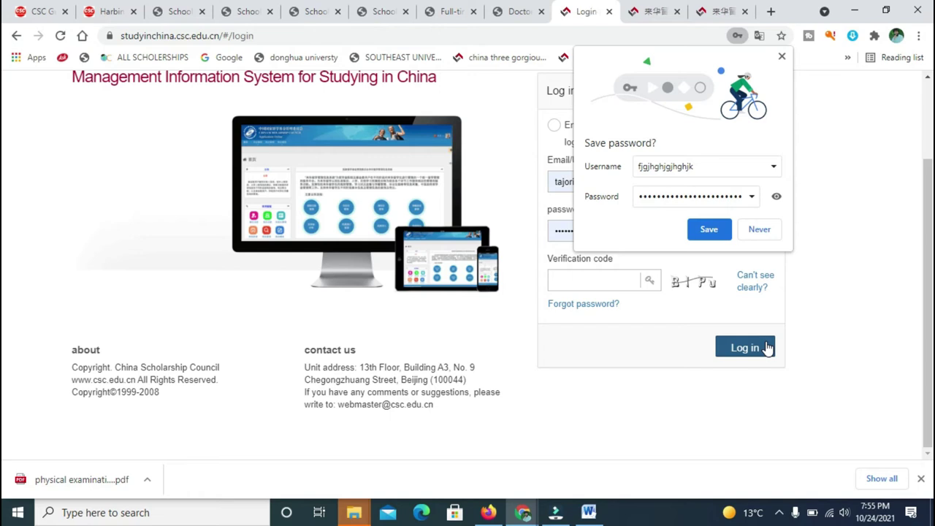
Save the new password in the browser, log in with the verification code, and view the Home tab.
{"action": "left_click", "coordinate": [709, 229]}
{"action": "left_click", "coordinate": [599, 289]}
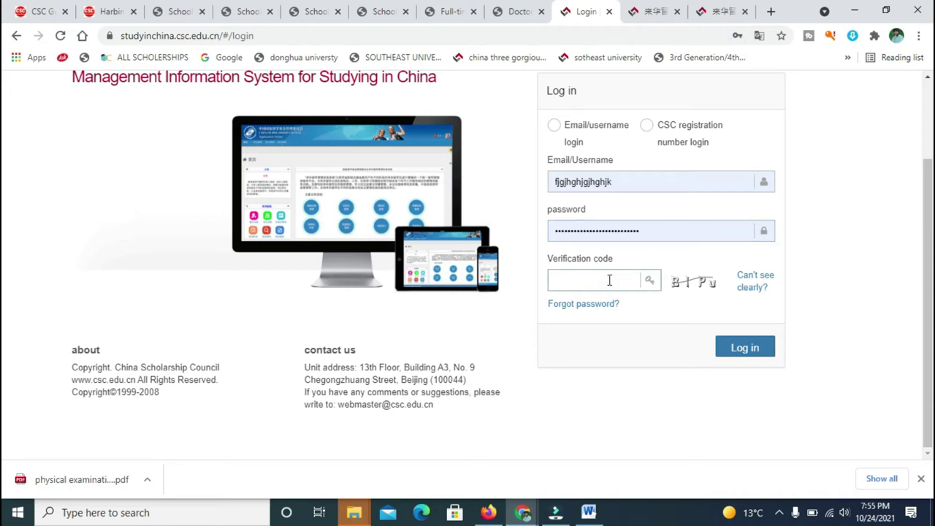
{"action": "left_click", "coordinate": [609, 280]}
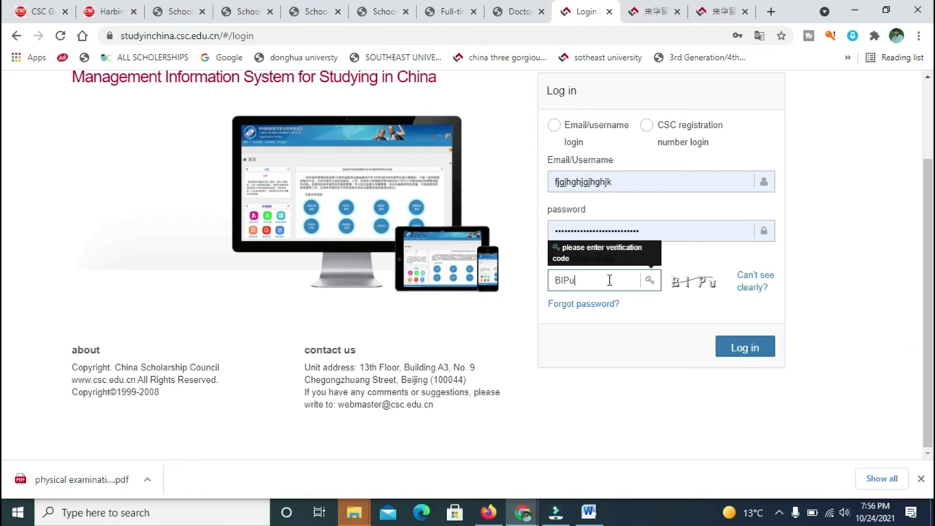
{"action": "left_click", "coordinate": [745, 343]}
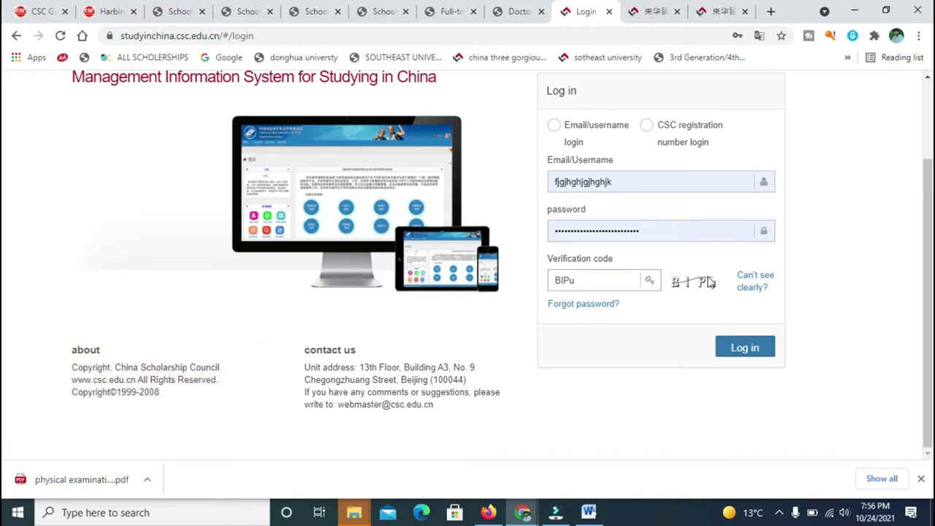
{"action": "scroll", "coordinate": [2, 211], "scroll_direction": "up", "scroll_amount": 1}
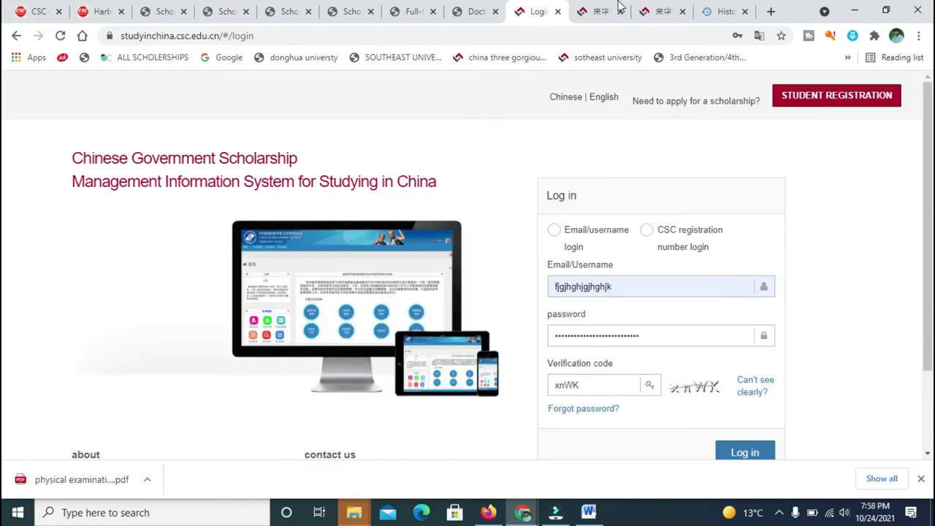
{"action": "left_click", "coordinate": [636, 8]}
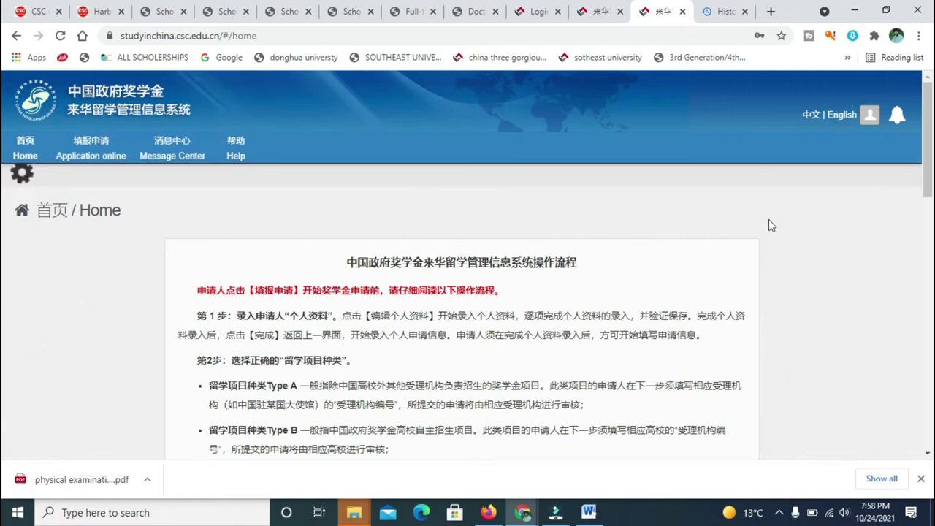
Close the extra 来华 tab, read the CGSIS instructions, and go to Application online.
{"action": "left_click", "coordinate": [619, 12]}
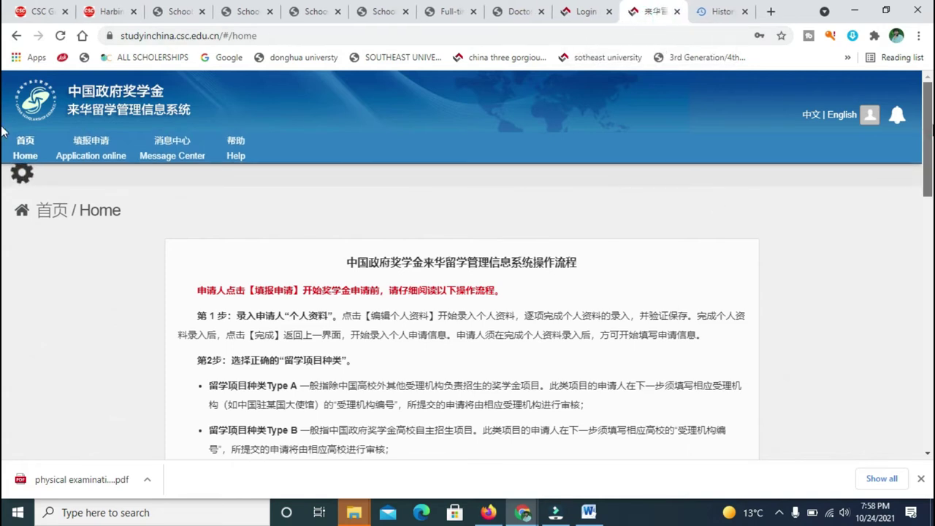
{"action": "scroll", "coordinate": [3, 139], "scroll_direction": "down", "scroll_amount": 1}
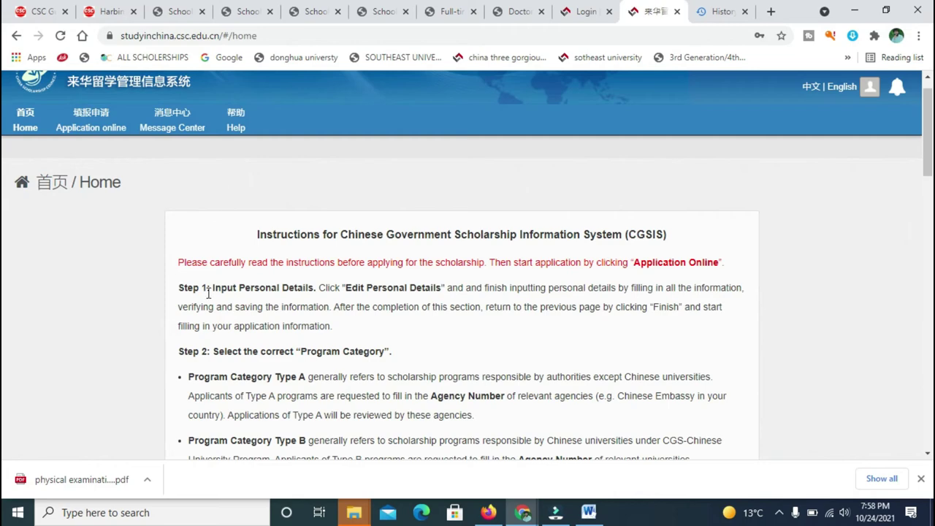
{"action": "scroll", "coordinate": [927, 80], "scroll_direction": "up", "scroll_amount": 1}
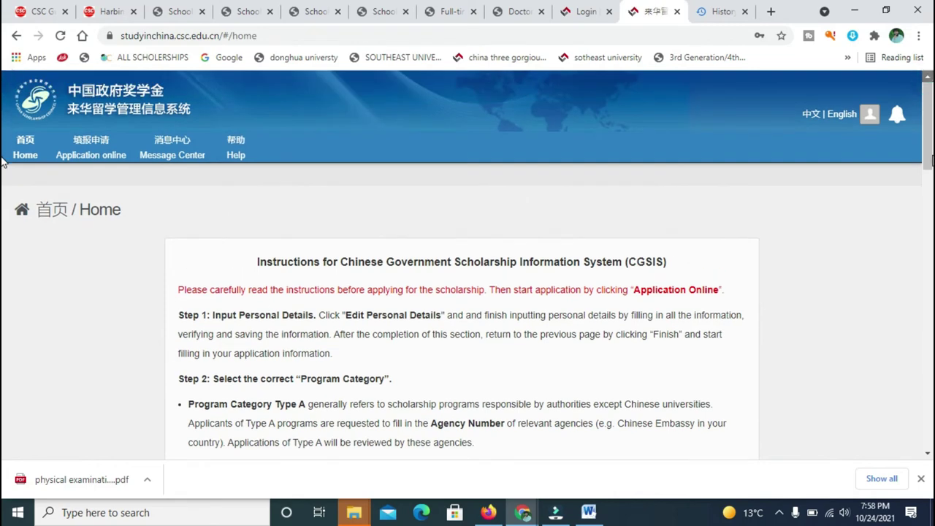
{"action": "scroll", "coordinate": [2, 183], "scroll_direction": "down", "scroll_amount": 10}
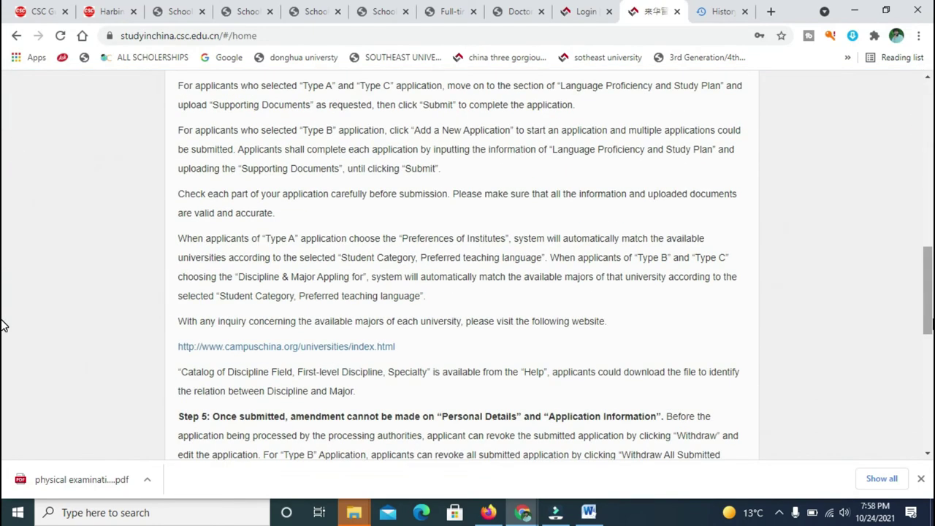
{"action": "scroll", "coordinate": [2, 333], "scroll_direction": "down", "scroll_amount": 7}
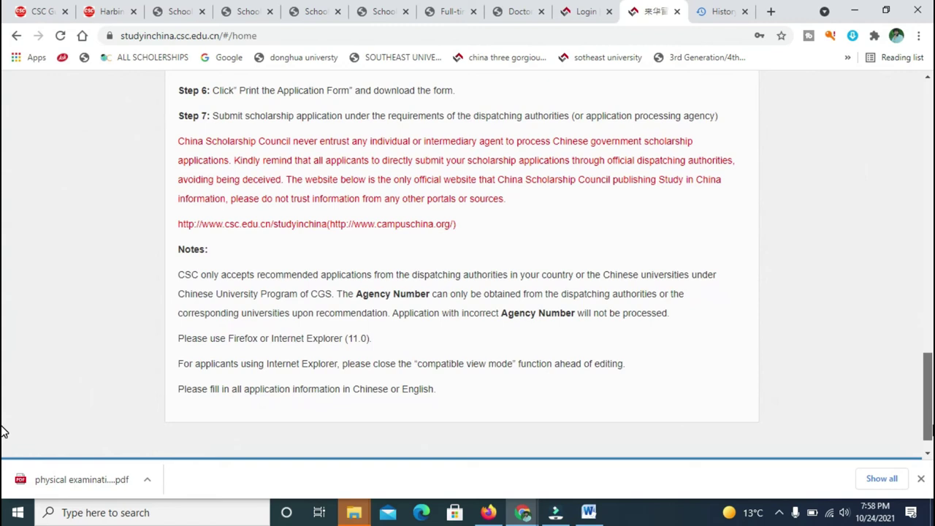
{"action": "scroll", "coordinate": [2, 332], "scroll_direction": "up", "scroll_amount": 6}
{"action": "scroll", "coordinate": [2, 332], "scroll_direction": "up", "scroll_amount": 8}
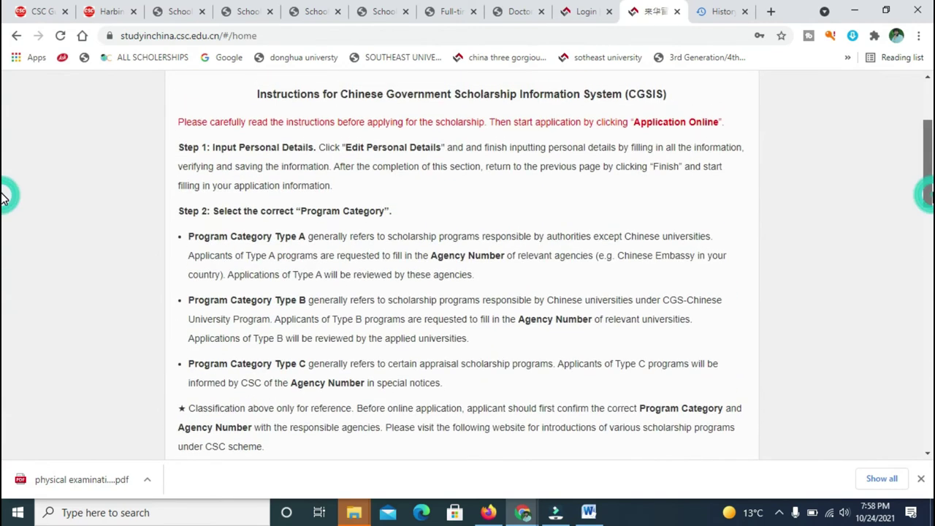
{"action": "scroll", "coordinate": [2, 211], "scroll_direction": "down", "scroll_amount": 1}
{"action": "scroll", "coordinate": [2, 219], "scroll_direction": "down", "scroll_amount": 4}
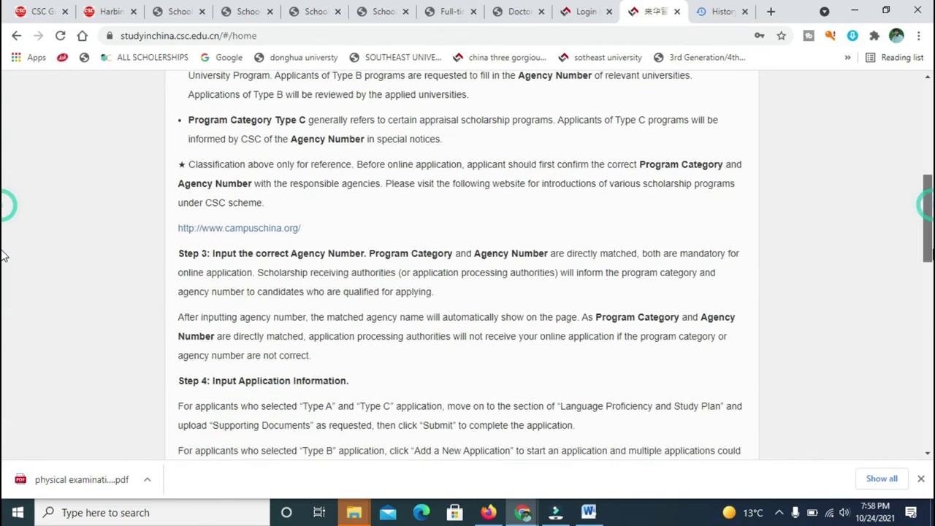
{"action": "scroll", "coordinate": [2, 219], "scroll_direction": "up", "scroll_amount": 5}
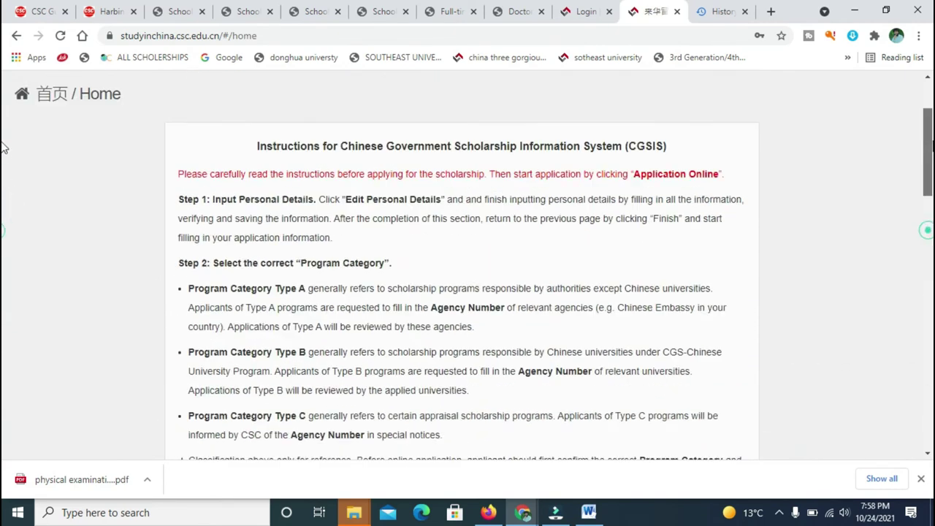
{"action": "scroll", "coordinate": [2, 131], "scroll_direction": "up", "scroll_amount": 1}
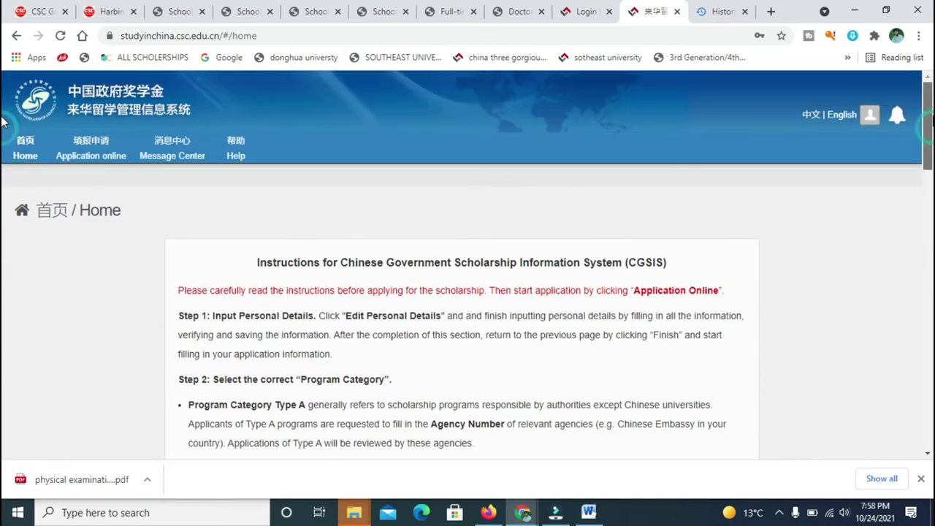
{"action": "left_click", "coordinate": [79, 168]}
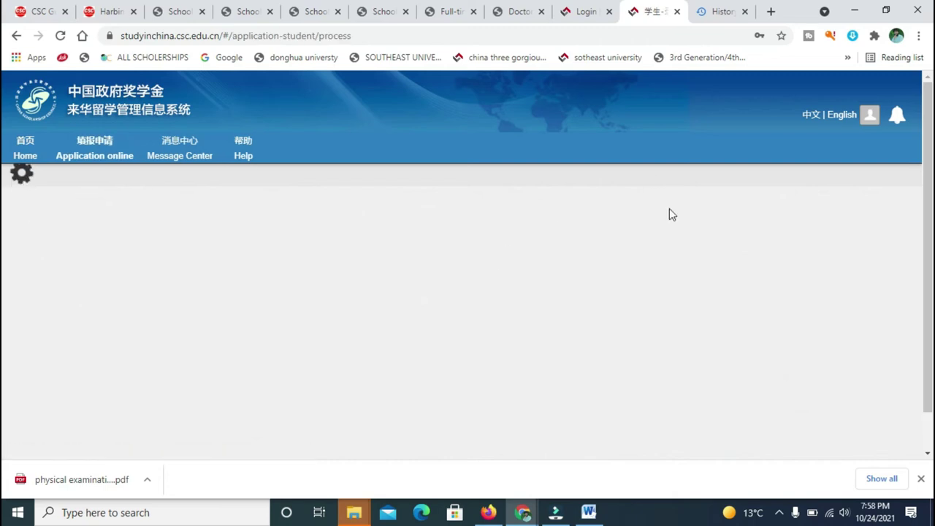
Close the old Login tab and fill the passport given name and surname from saved suggestions.
{"action": "left_click", "coordinate": [609, 12]}
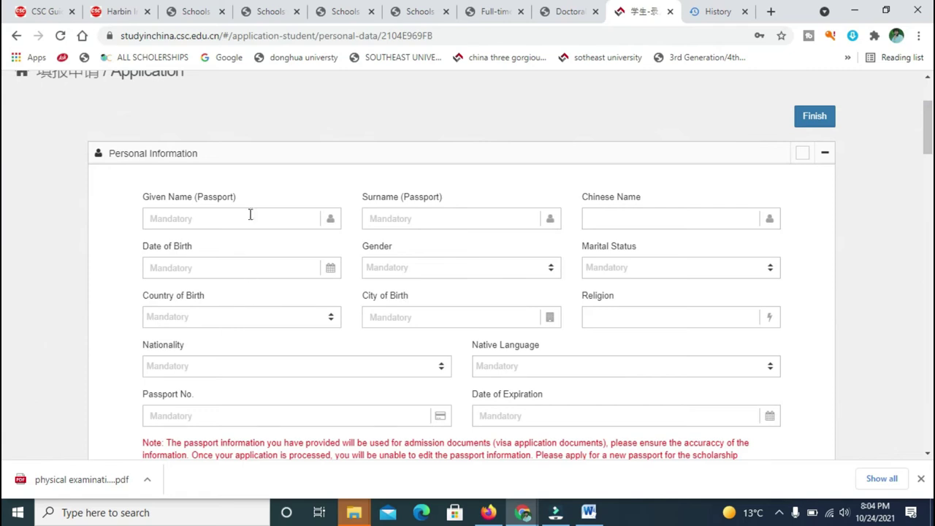
{"action": "left_click", "coordinate": [254, 216]}
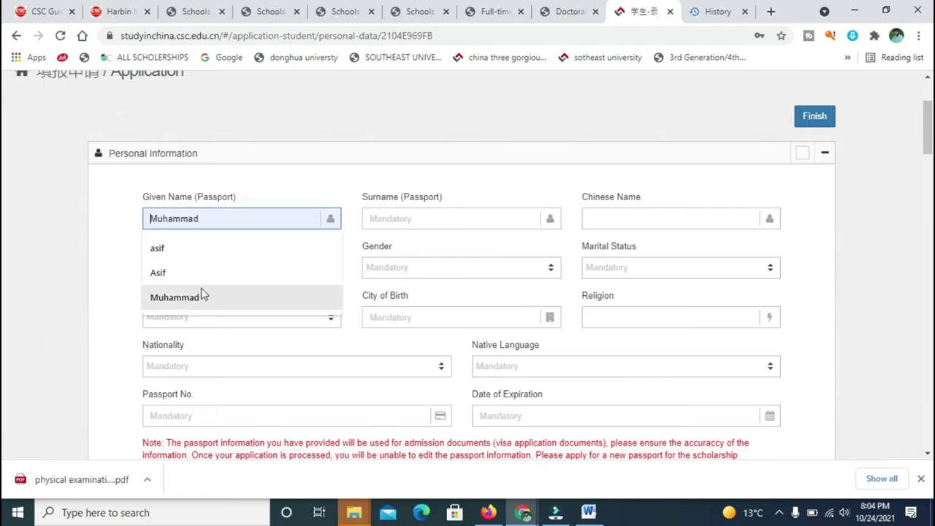
{"action": "left_click", "coordinate": [203, 297]}
{"action": "left_click", "coordinate": [411, 217]}
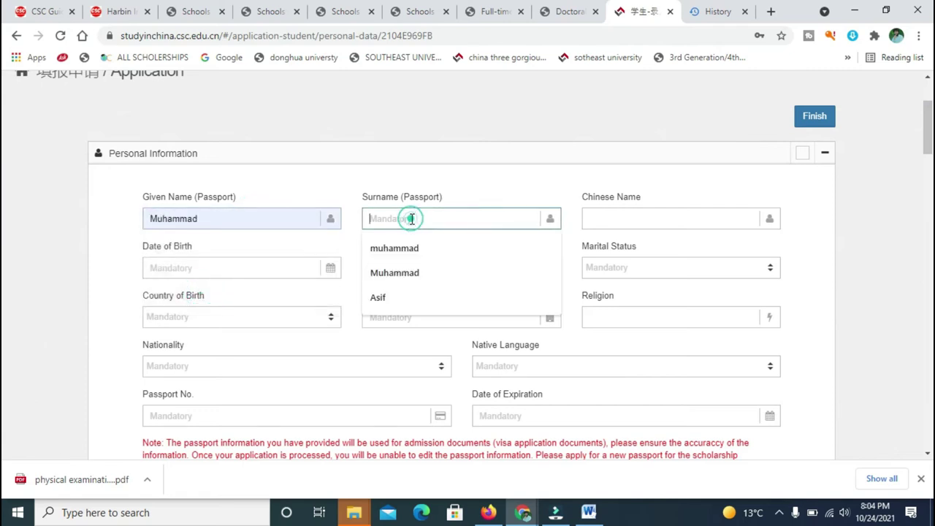
{"action": "left_click", "coordinate": [396, 285]}
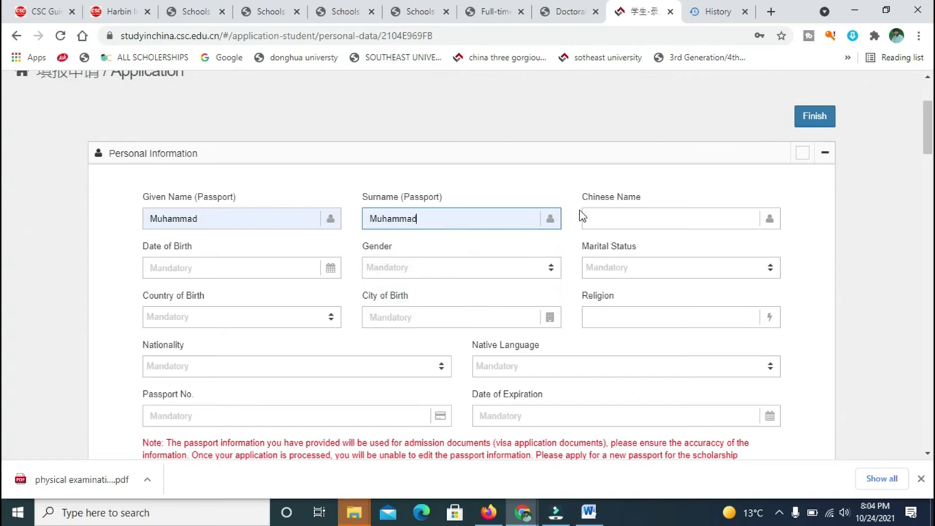
{"action": "left_click", "coordinate": [608, 216]}
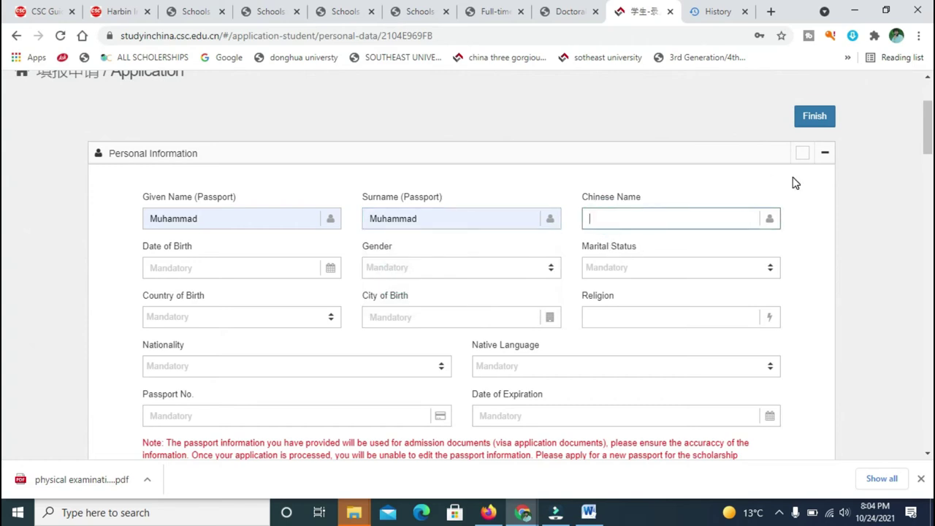
{"action": "scroll", "coordinate": [6, 120], "scroll_direction": "up", "scroll_amount": 2}
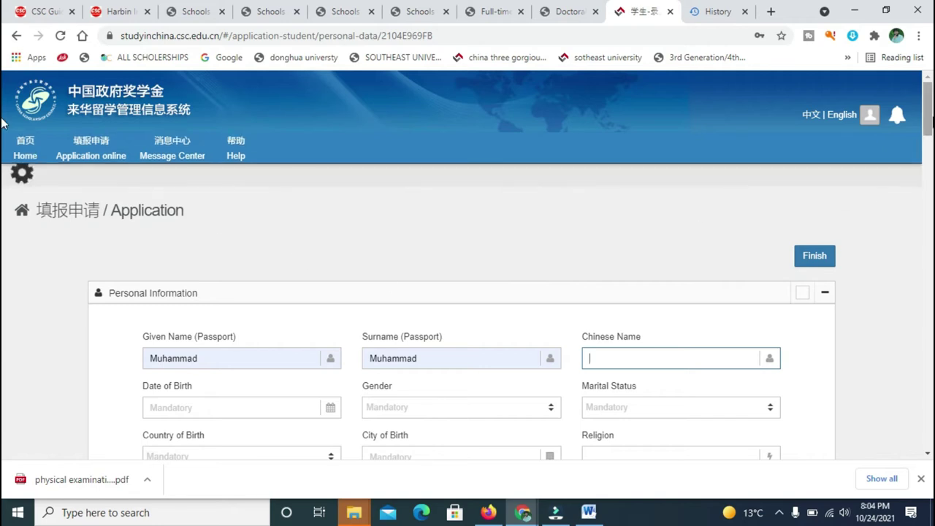
{"action": "scroll", "coordinate": [5, 149], "scroll_direction": "down", "scroll_amount": 3}
Page the date-of-birth calendar back toward 1993, then close it without choosing a date.
{"action": "left_click", "coordinate": [238, 185]}
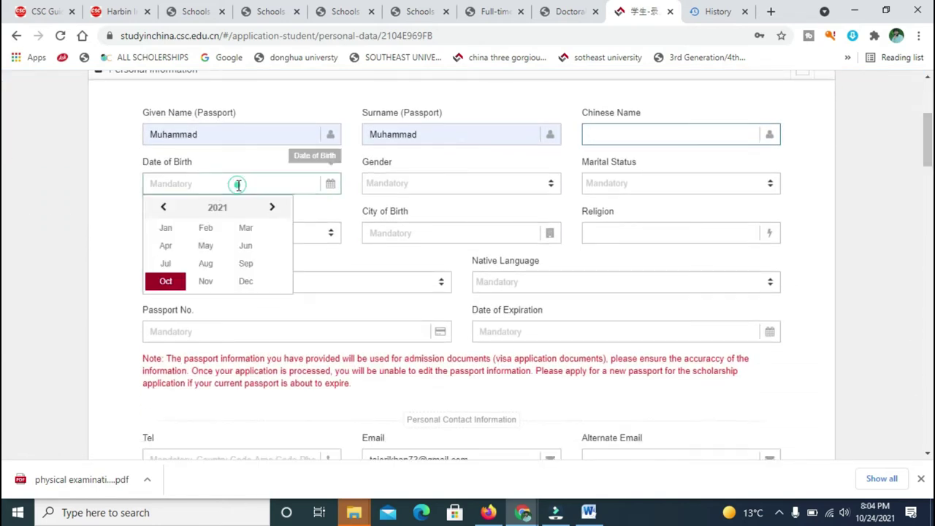
{"action": "left_click", "coordinate": [163, 208]}
{"action": "left_click", "coordinate": [162, 208]}
{"action": "left_click", "coordinate": [162, 208]}
{"action": "left_click", "coordinate": [162, 209]}
{"action": "left_click", "coordinate": [162, 208]}
{"action": "left_click", "coordinate": [162, 208]}
{"action": "left_click", "coordinate": [161, 208]}
{"action": "left_click", "coordinate": [161, 208]}
{"action": "left_click", "coordinate": [161, 209]}
{"action": "left_click", "coordinate": [161, 208]}
{"action": "left_click", "coordinate": [161, 208]}
{"action": "left_click", "coordinate": [161, 208]}
{"action": "left_click", "coordinate": [161, 208]}
{"action": "left_click", "coordinate": [161, 208]}
{"action": "left_click", "coordinate": [161, 208]}
{"action": "left_click", "coordinate": [162, 209]}
{"action": "left_click", "coordinate": [161, 208]}
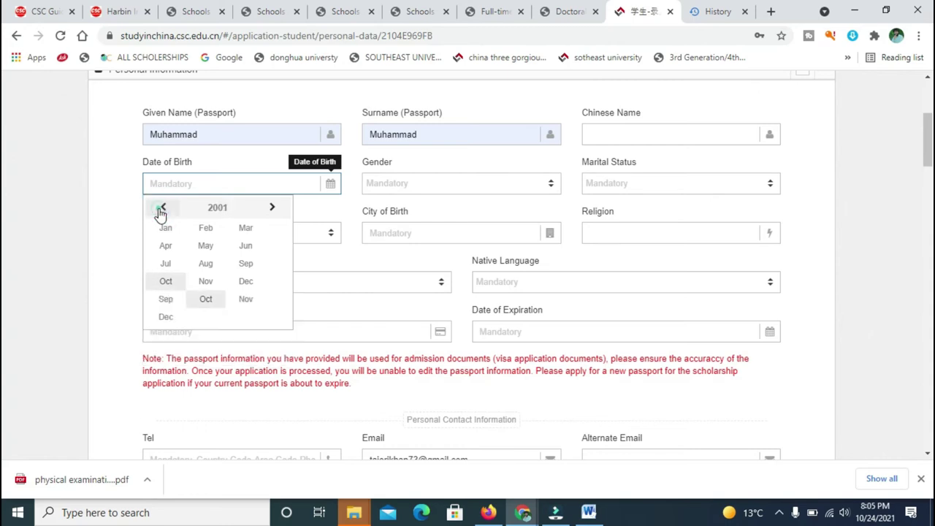
{"action": "left_click", "coordinate": [161, 208]}
{"action": "left_click", "coordinate": [161, 208]}
{"action": "left_click", "coordinate": [162, 208]}
{"action": "left_click", "coordinate": [162, 208]}
{"action": "left_click", "coordinate": [161, 208]}
{"action": "left_click", "coordinate": [161, 208]}
{"action": "left_click", "coordinate": [162, 208]}
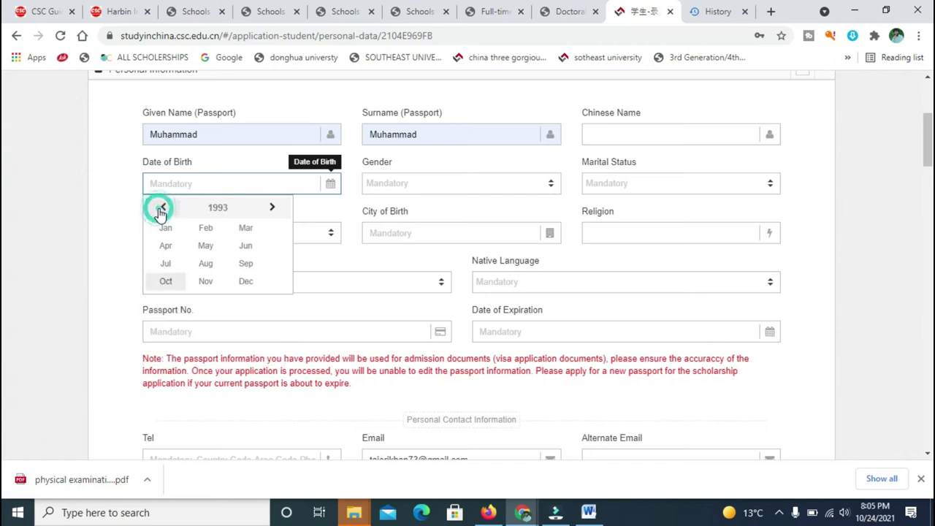
{"action": "left_click", "coordinate": [206, 263]}
{"action": "left_click", "coordinate": [218, 262]}
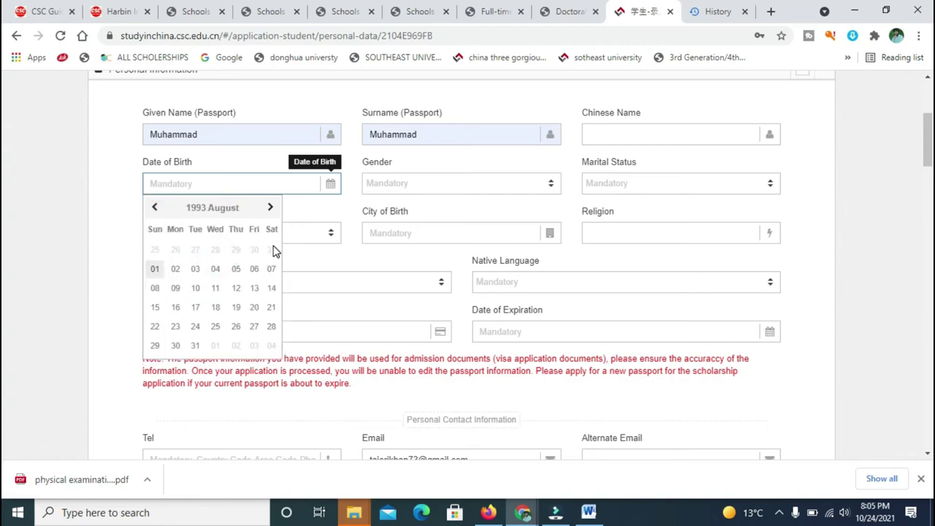
{"action": "left_click", "coordinate": [330, 210]}
{"action": "left_click", "coordinate": [270, 189]}
{"action": "left_click", "coordinate": [270, 187]}
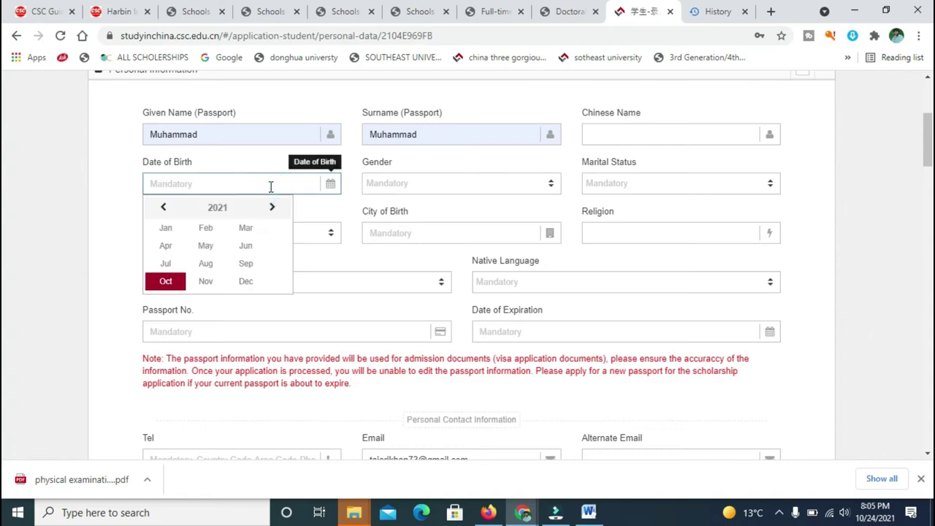
{"action": "left_click", "coordinate": [160, 208]}
{"action": "left_click", "coordinate": [160, 208]}
{"action": "left_click", "coordinate": [160, 208]}
{"action": "left_click", "coordinate": [160, 208]}
{"action": "double_click", "coordinate": [161, 208]}
{"action": "double_click", "coordinate": [161, 208]}
{"action": "left_click", "coordinate": [161, 208]}
{"action": "double_click", "coordinate": [160, 208]}
{"action": "left_click", "coordinate": [160, 208]}
{"action": "double_click", "coordinate": [160, 208]}
{"action": "double_click", "coordinate": [161, 208]}
{"action": "left_click", "coordinate": [161, 208]}
{"action": "double_click", "coordinate": [161, 208]}
{"action": "double_click", "coordinate": [161, 208]}
{"action": "left_click", "coordinate": [161, 208]}
{"action": "left_click", "coordinate": [160, 209]}
{"action": "double_click", "coordinate": [161, 208]}
{"action": "double_click", "coordinate": [161, 209]}
{"action": "left_click", "coordinate": [160, 208]}
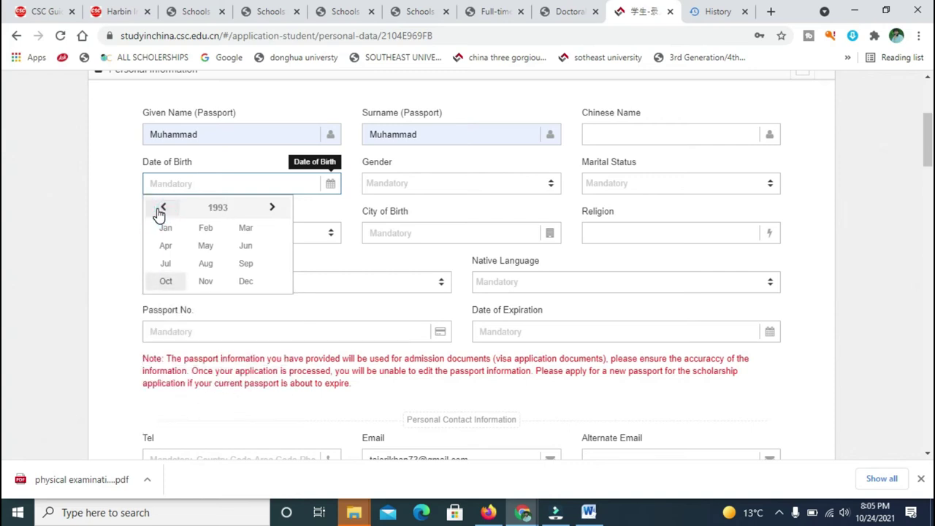
{"action": "left_click", "coordinate": [203, 245]}
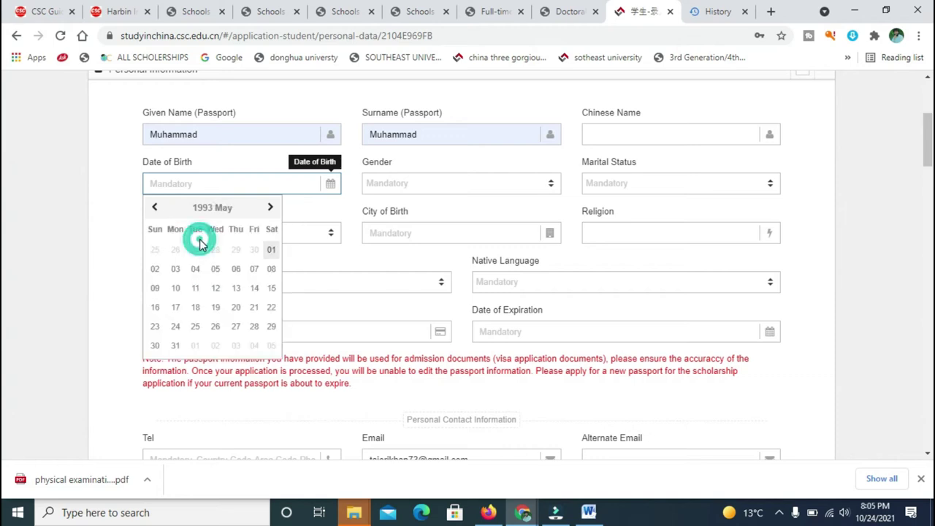
{"action": "left_click", "coordinate": [215, 306]}
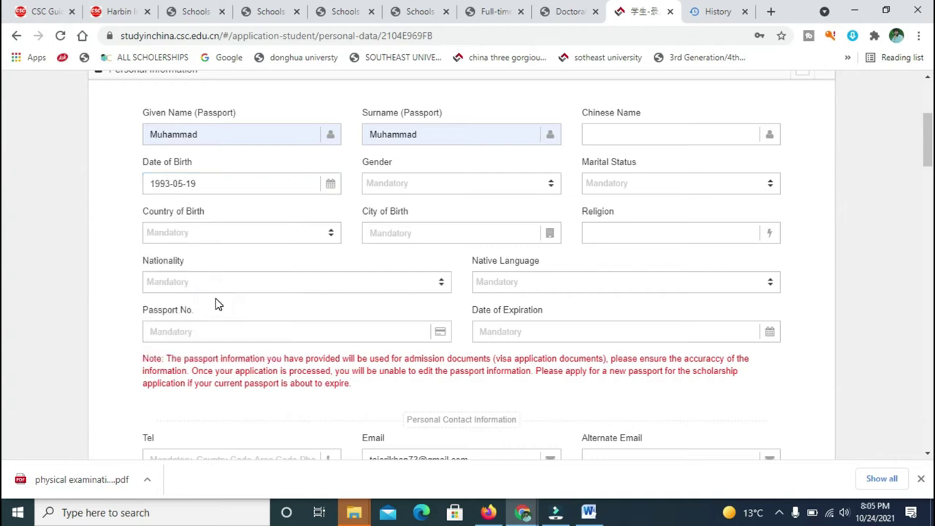
Set gender to Male and marital status to Single.
{"action": "left_click", "coordinate": [415, 184]}
{"action": "left_click", "coordinate": [398, 239]}
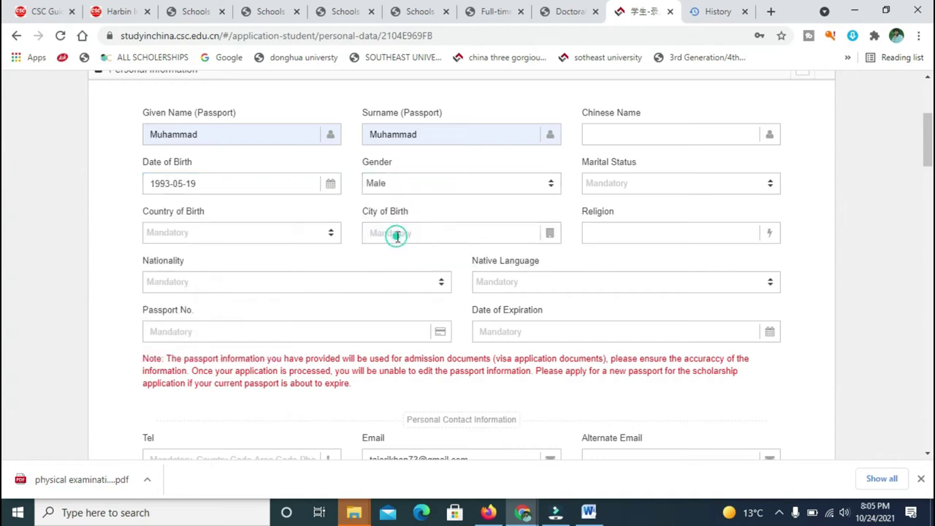
{"action": "left_click", "coordinate": [590, 183]}
{"action": "left_click", "coordinate": [609, 251]}
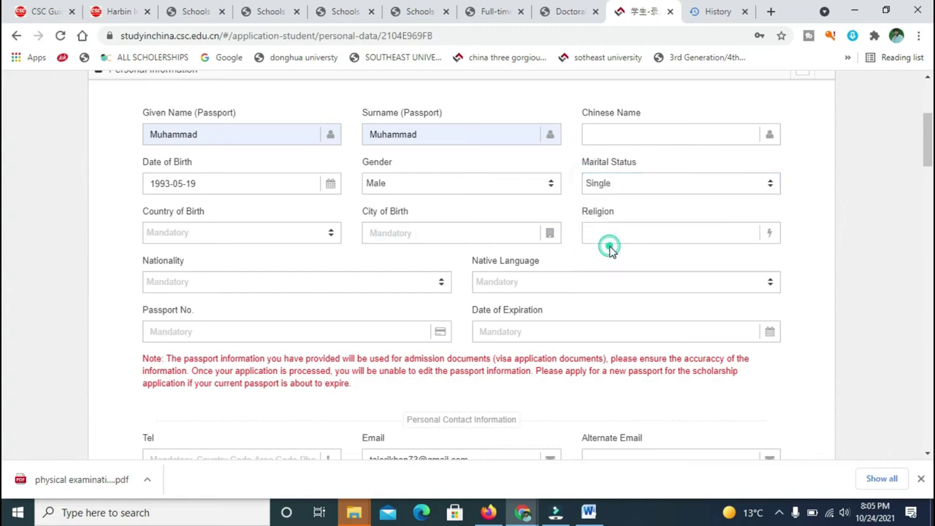
Set country of birth and nationality to Pakistan, accepting the suggested city of birth.
{"action": "left_click", "coordinate": [289, 241]}
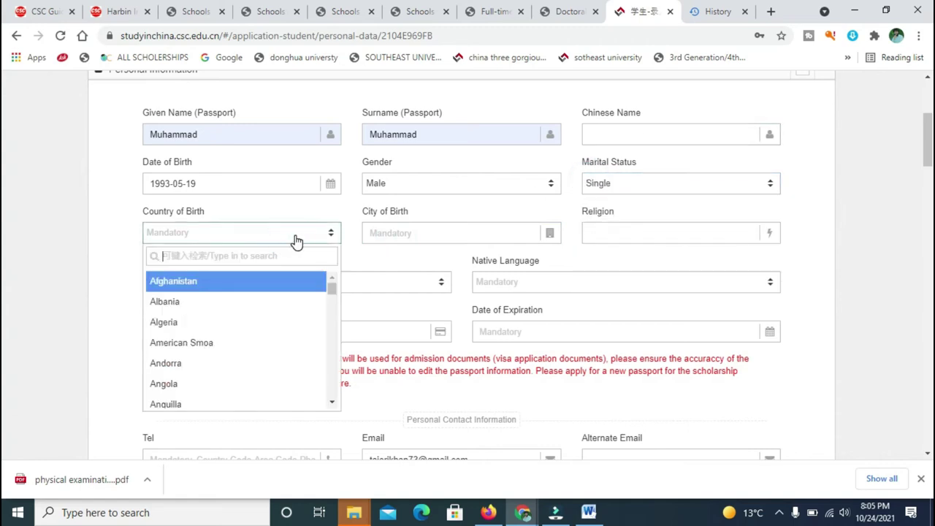
{"action": "type", "text": "pa"}
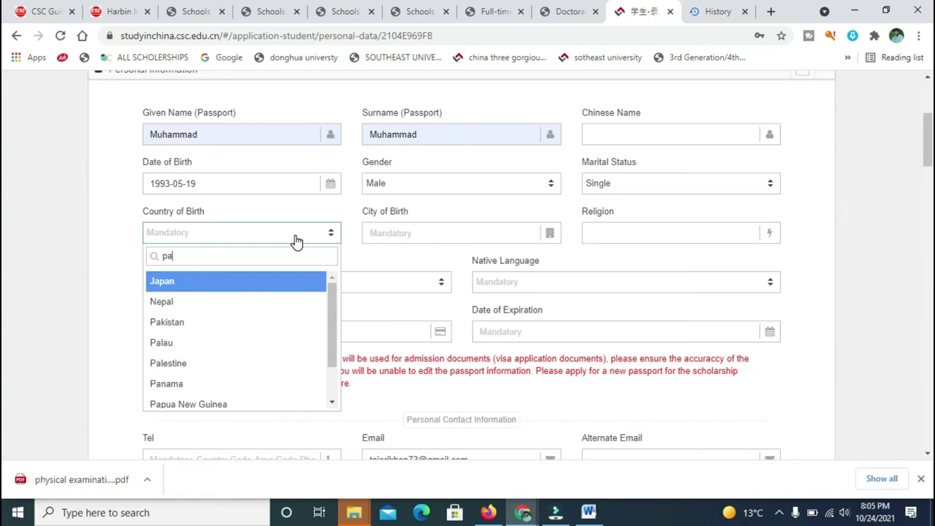
{"action": "left_click", "coordinate": [223, 330]}
{"action": "left_click", "coordinate": [447, 224]}
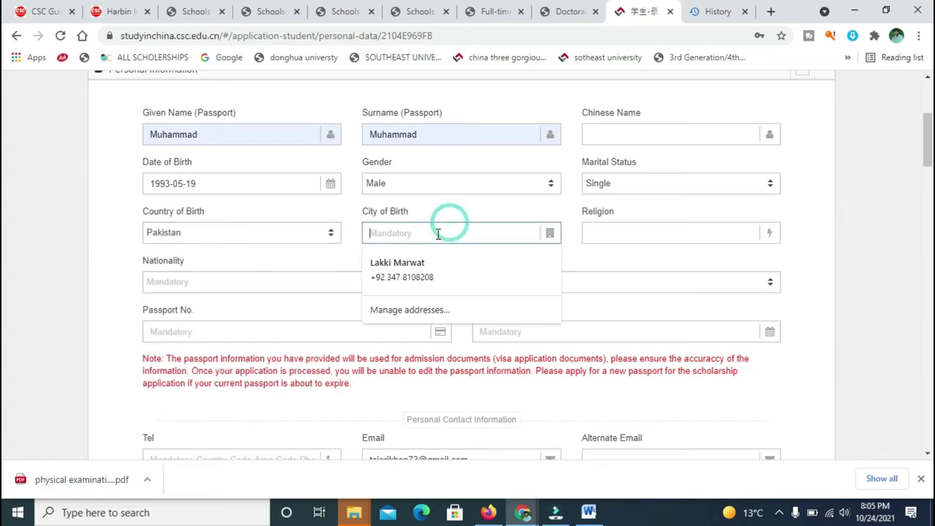
{"action": "left_click", "coordinate": [418, 278]}
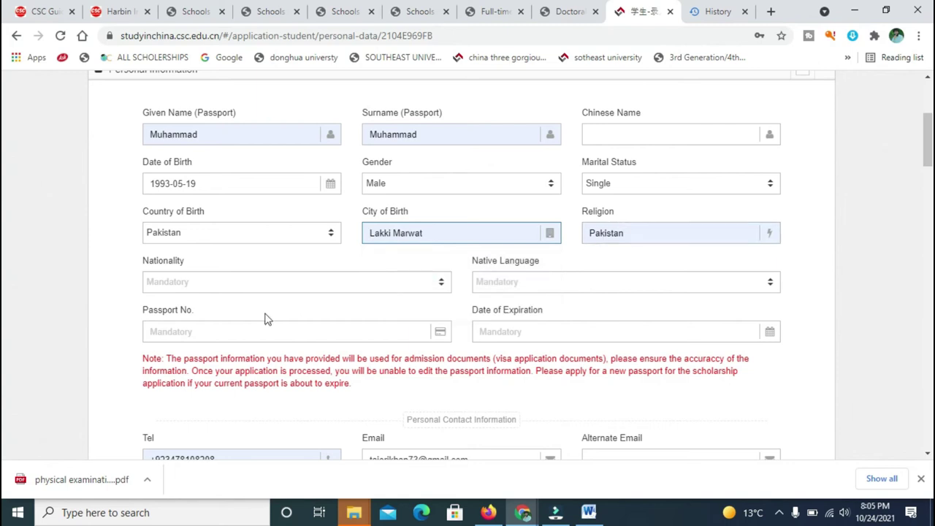
{"action": "left_click", "coordinate": [299, 290]}
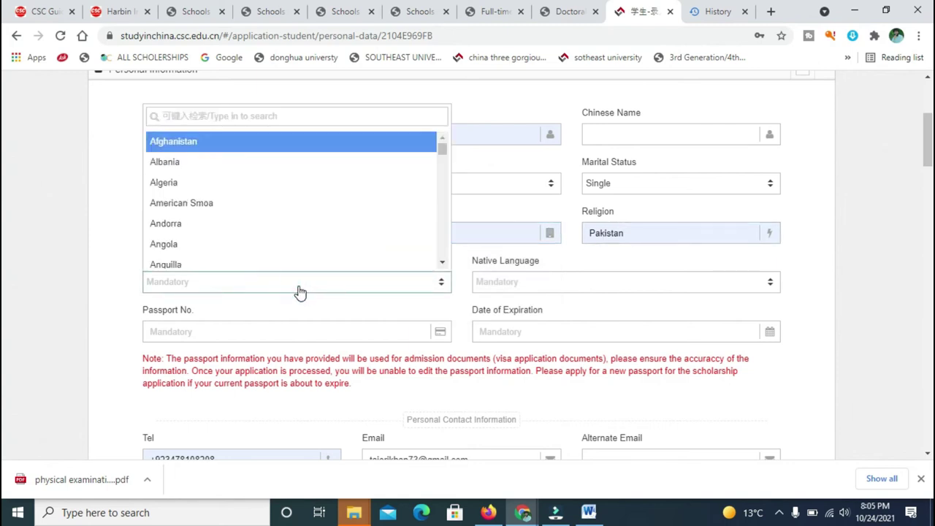
{"action": "type", "text": "p"}
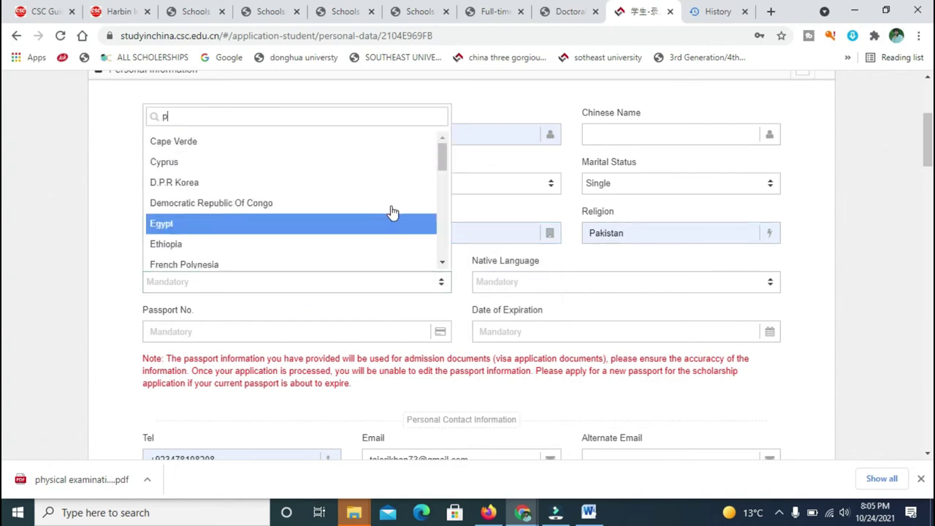
{"action": "type", "text": "a"}
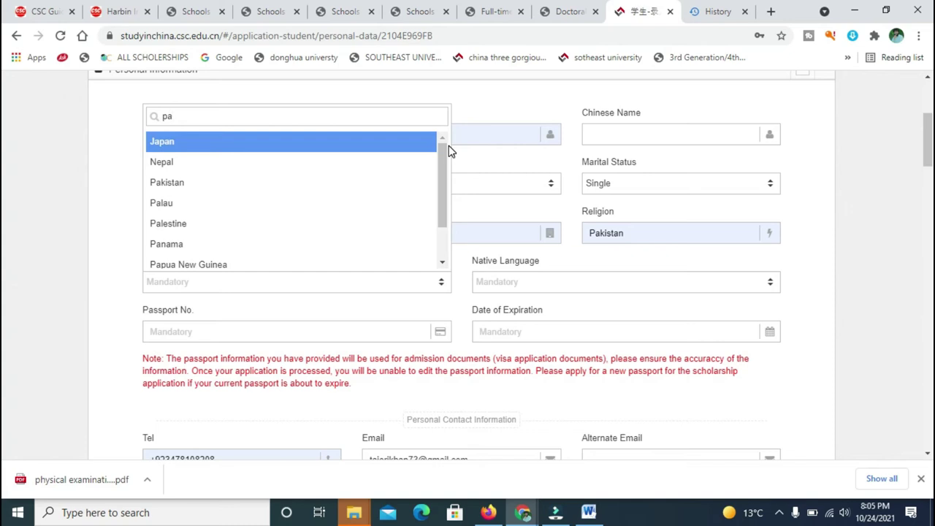
{"action": "type", "text": "ki"}
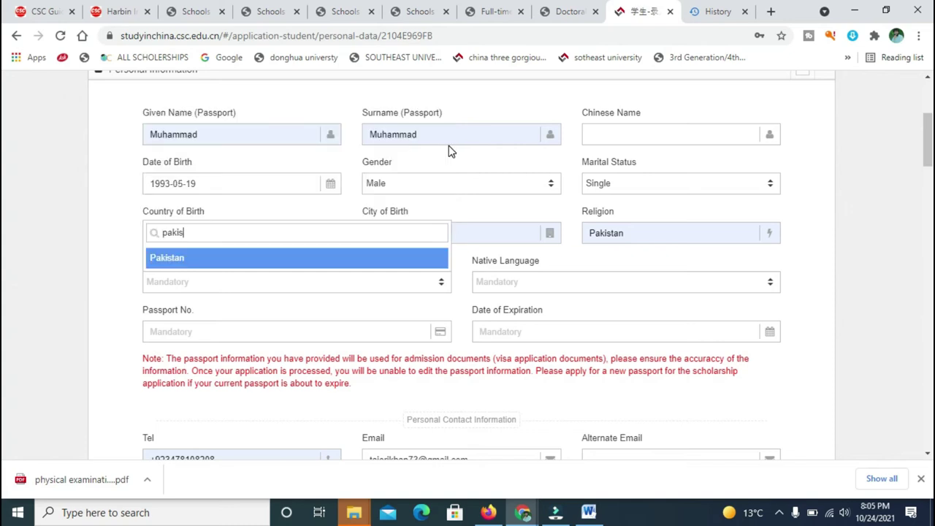
{"action": "type", "text": "s"}
{"action": "key", "text": "Return"}
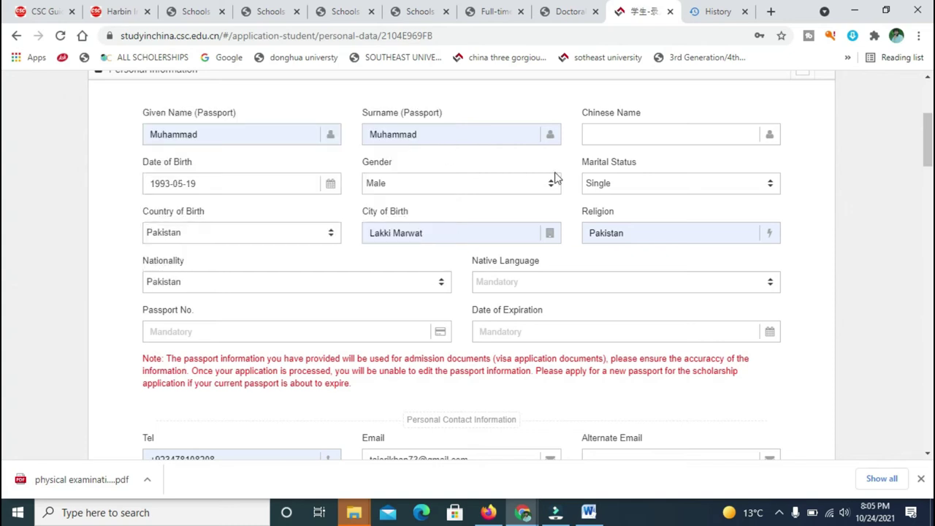
Choose Urdu as the native language and enter the passport number.
{"action": "left_click", "coordinate": [529, 282]}
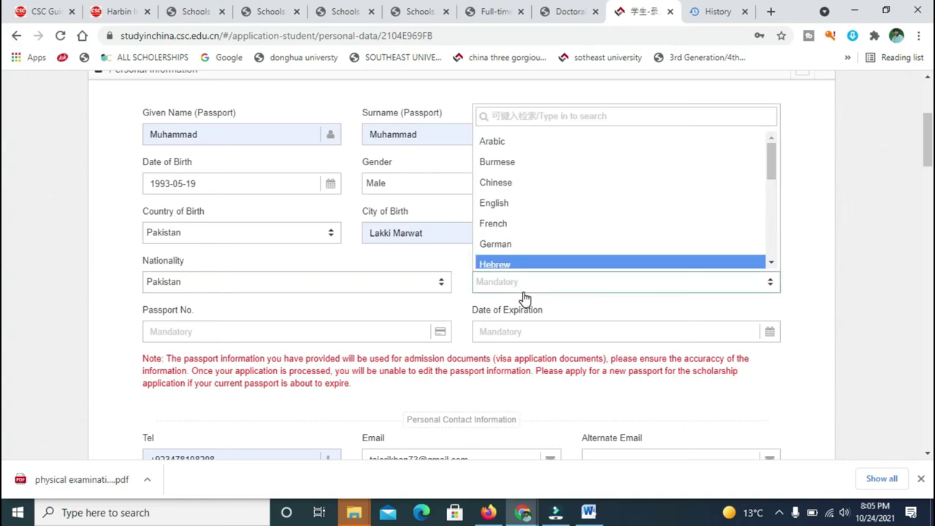
{"action": "type", "text": "u"}
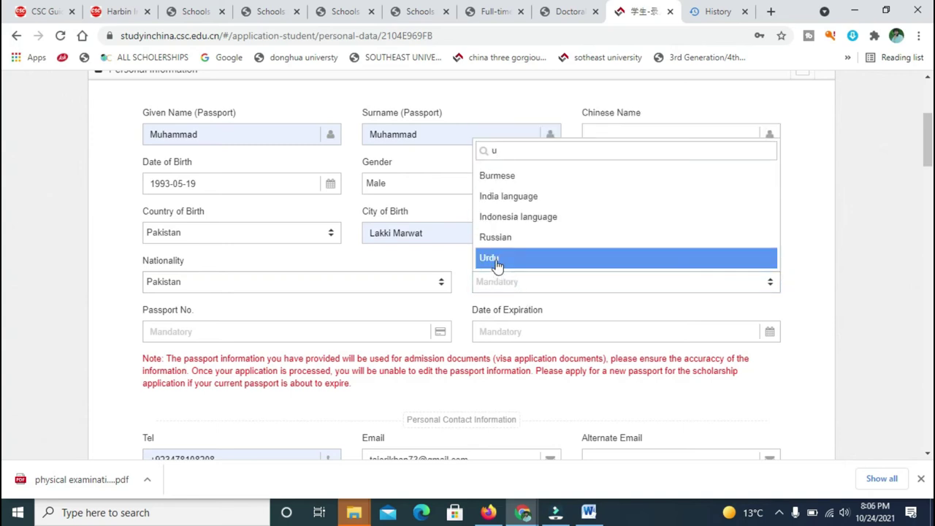
{"action": "left_click", "coordinate": [496, 258]}
{"action": "left_click", "coordinate": [375, 328]}
{"action": "type", "text": "ffjkjhj867v"}
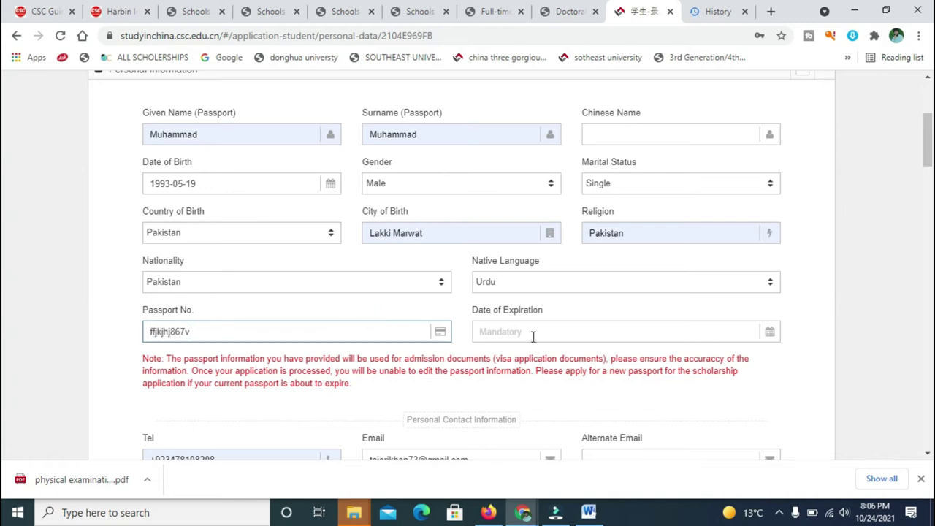
Set the passport's date of expiration to 2024-05-07.
{"action": "left_click", "coordinate": [572, 333]}
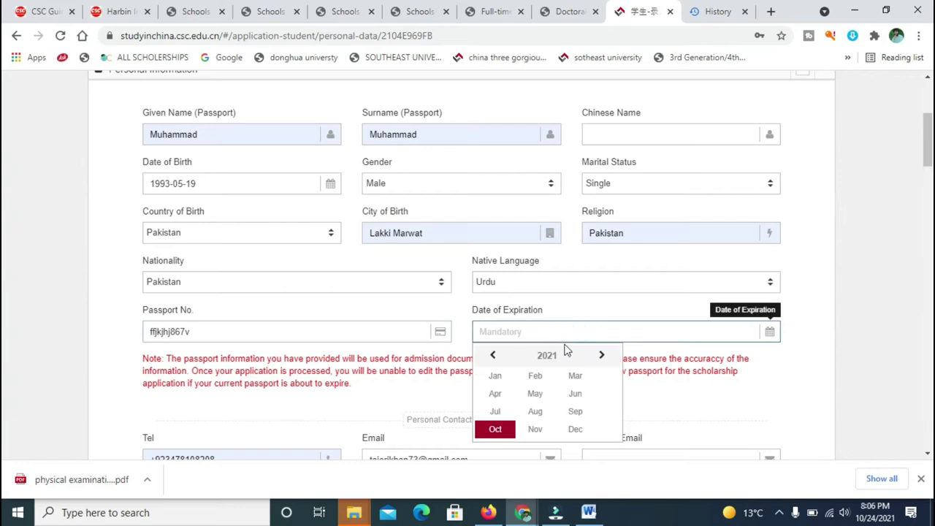
{"action": "left_click", "coordinate": [600, 356]}
{"action": "left_click", "coordinate": [600, 355]}
{"action": "left_click", "coordinate": [599, 355]}
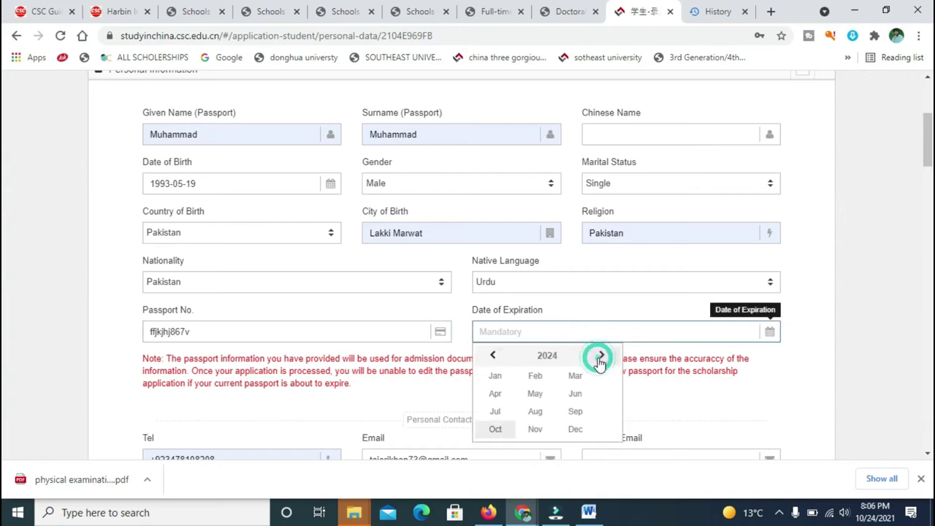
{"action": "left_click", "coordinate": [537, 395]}
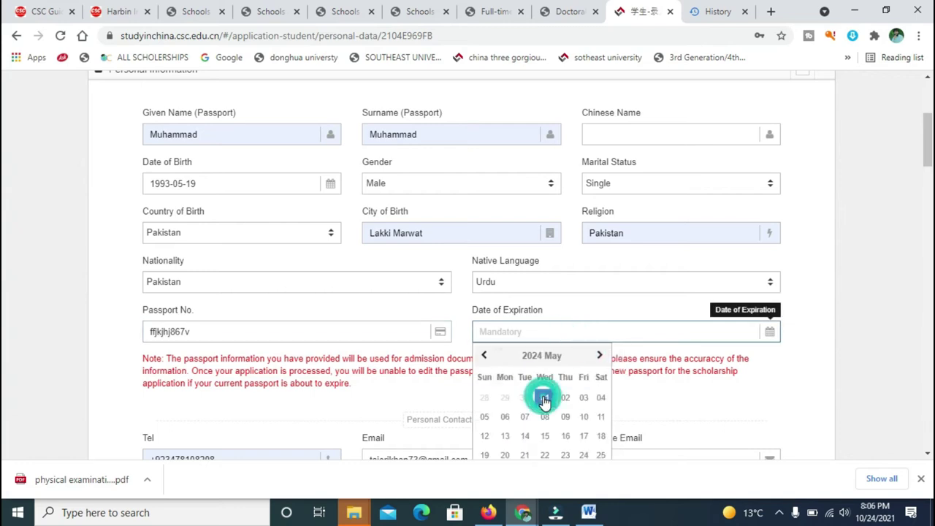
{"action": "left_click", "coordinate": [526, 417]}
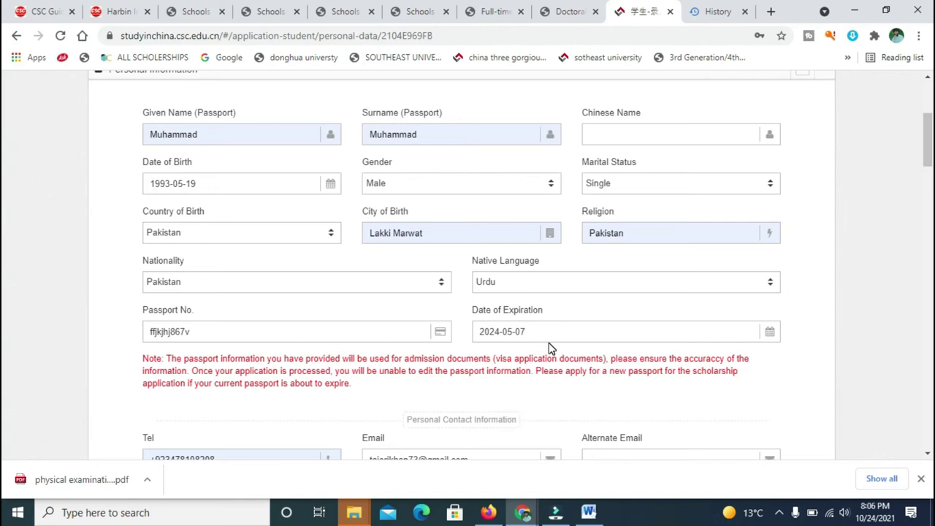
{"action": "left_click_drag", "start_coordinate": [928, 152], "coordinate": [928, 184]}
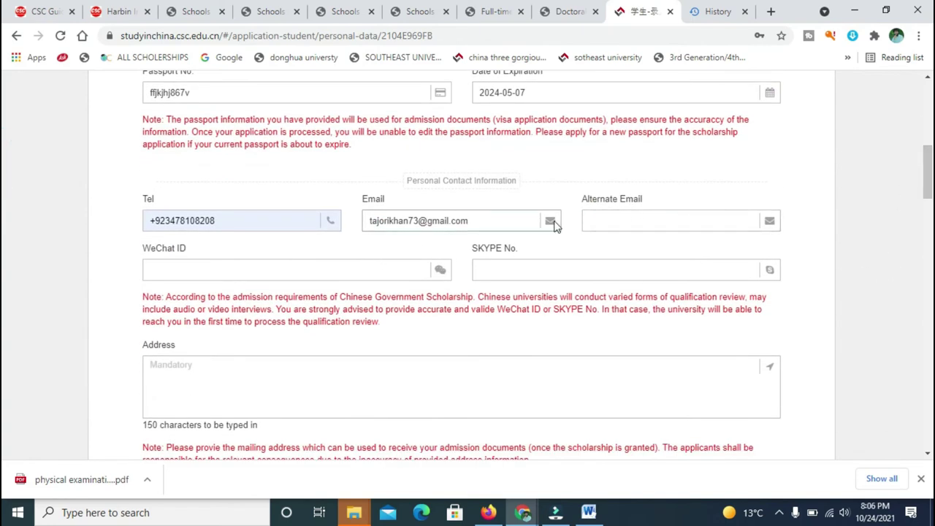
Enter a placeholder mailing address in the Address field.
{"action": "left_click", "coordinate": [590, 225]}
{"action": "left_click", "coordinate": [590, 224]}
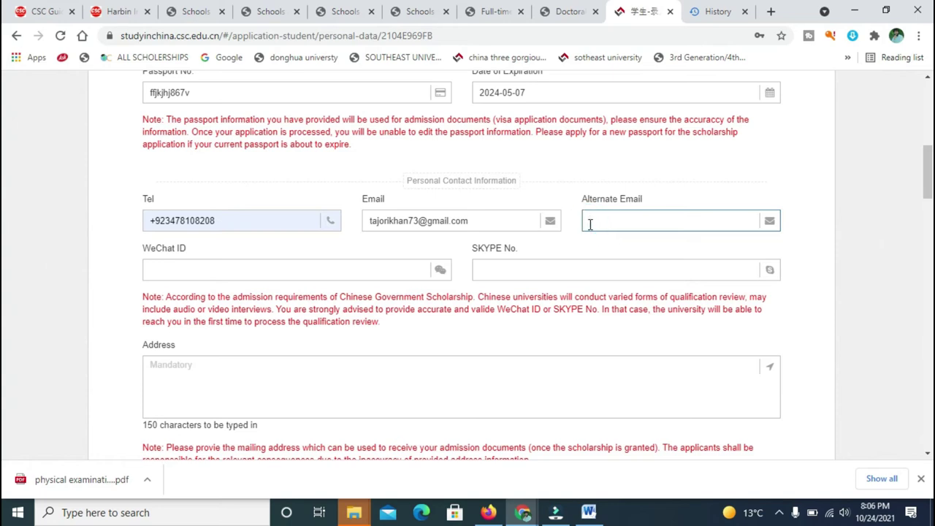
{"action": "scroll", "coordinate": [3, 186], "scroll_direction": "down", "scroll_amount": 1}
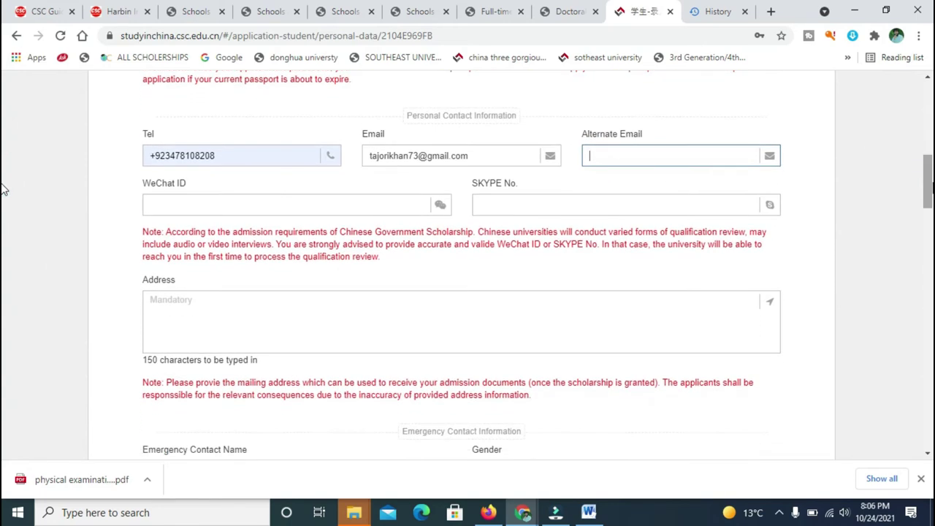
{"action": "scroll", "coordinate": [2, 188], "scroll_direction": "down", "scroll_amount": 2}
{"action": "left_click", "coordinate": [566, 182]}
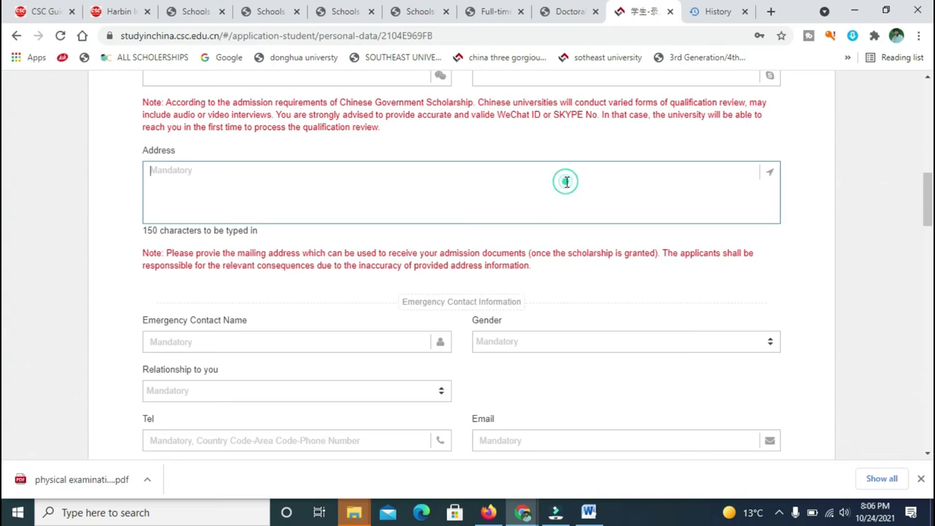
{"action": "type", "text": "vilkjkfljadsklfjaldsjfsakd"}
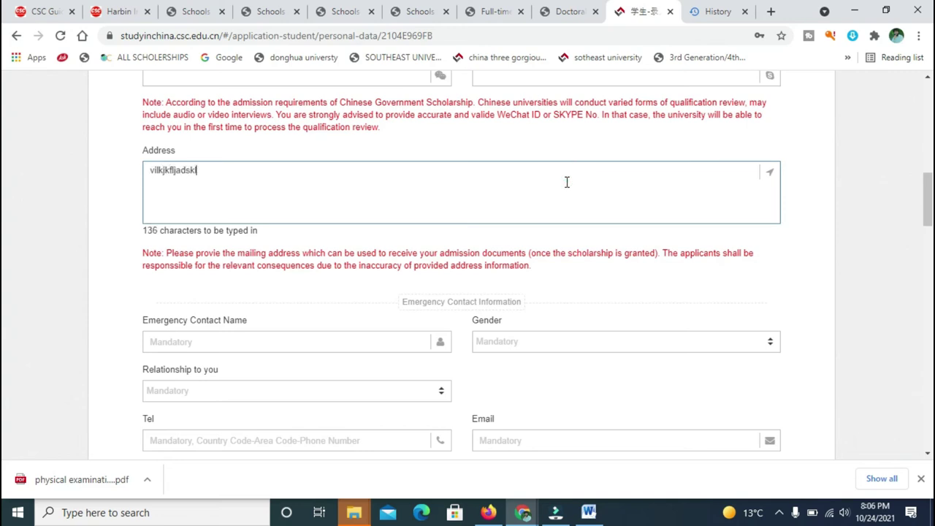
Enter the emergency contact's name and set the contact's gender to Male.
{"action": "left_click", "coordinate": [333, 347]}
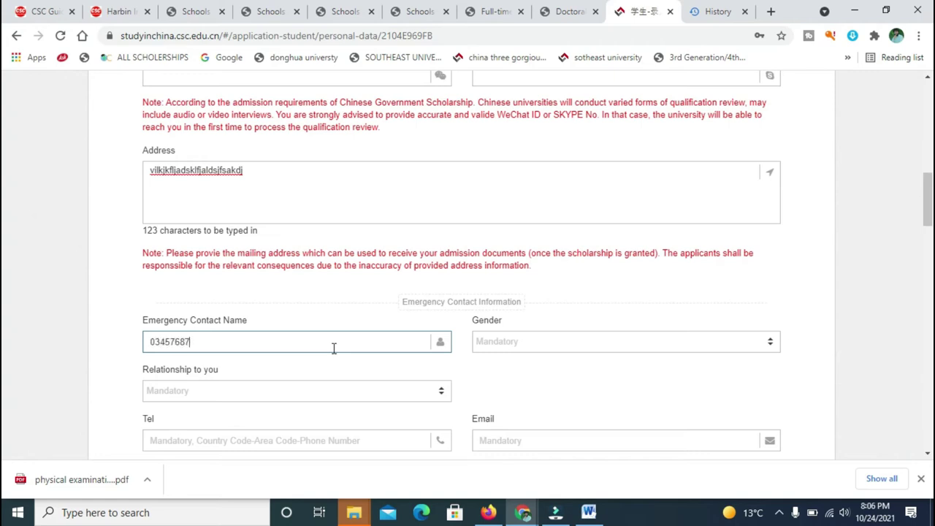
{"action": "left_click", "coordinate": [546, 343]}
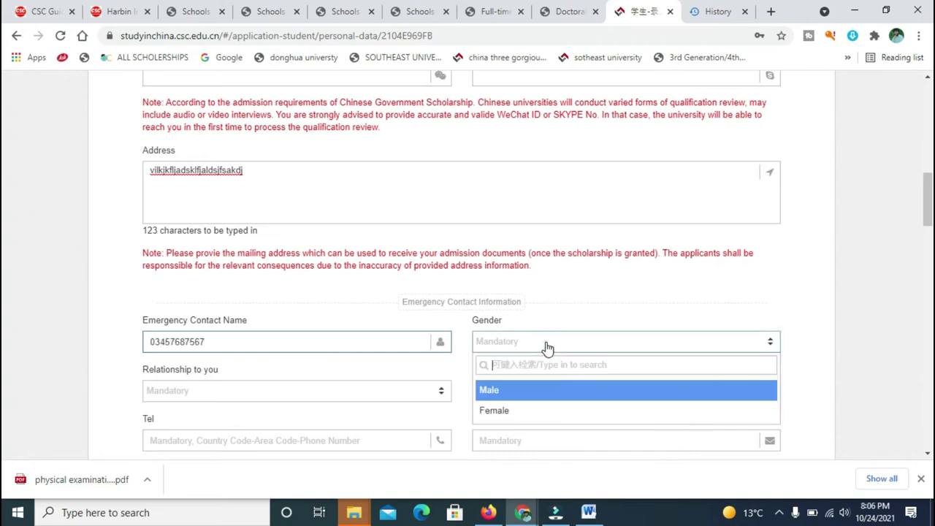
{"action": "left_click", "coordinate": [535, 393]}
Set the emergency contact's relationship to Parent.
{"action": "left_click", "coordinate": [380, 401]}
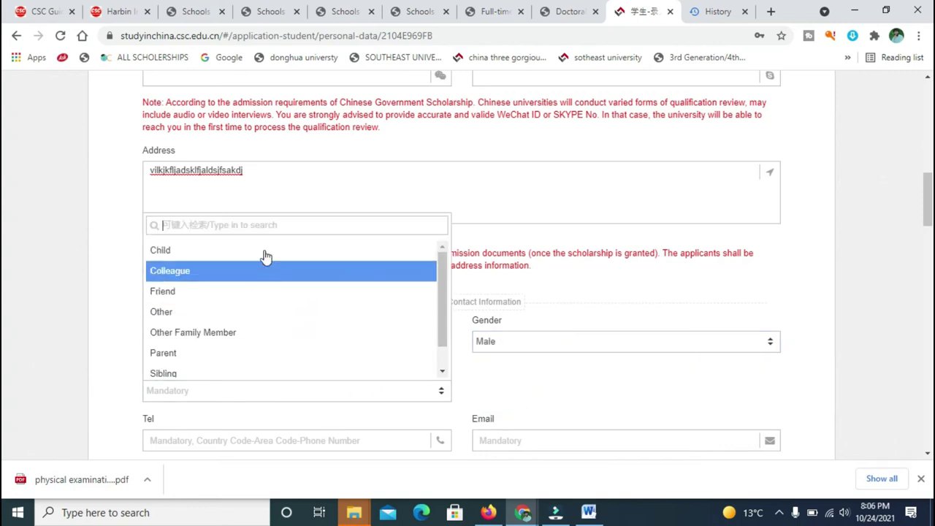
{"action": "left_click", "coordinate": [260, 332]}
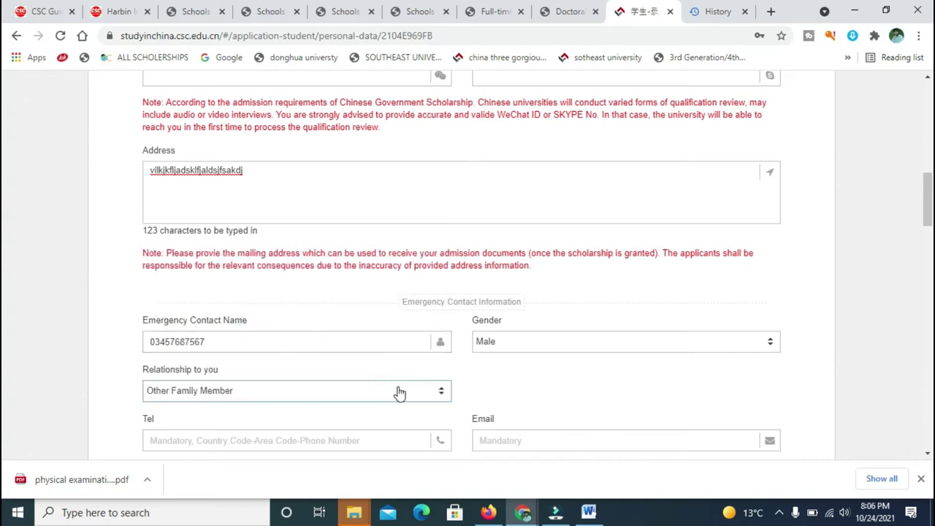
{"action": "left_click", "coordinate": [394, 390]}
{"action": "left_click", "coordinate": [300, 361]}
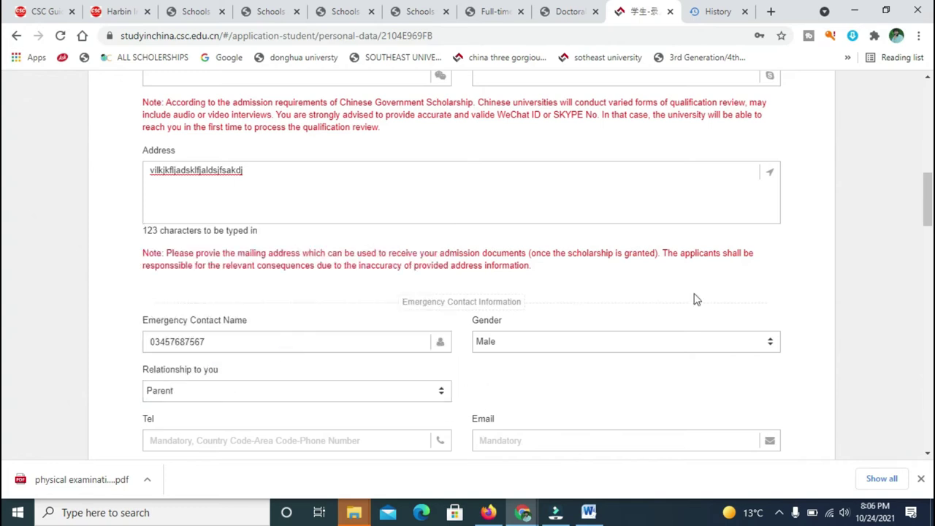
{"action": "scroll", "coordinate": [4, 200], "scroll_direction": "down", "scroll_amount": 3}
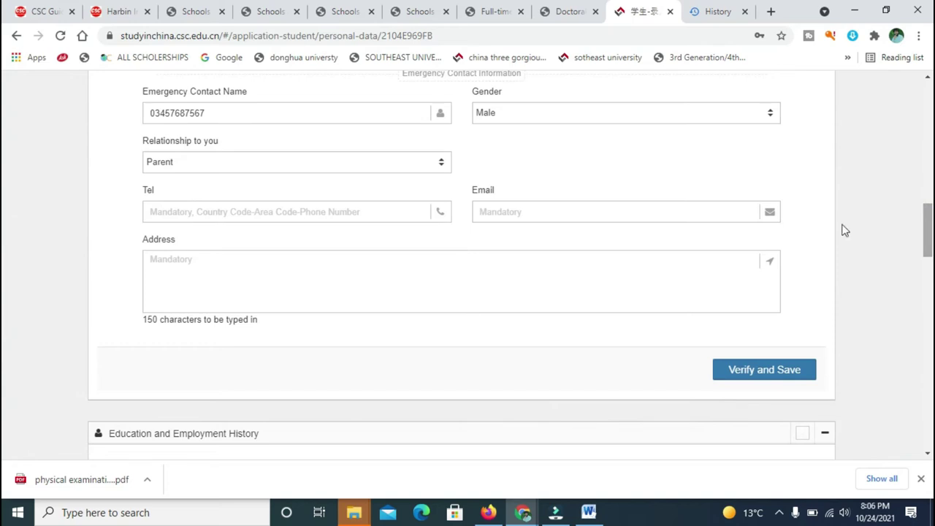
Keep Parent as the relationship and enter the emergency contact's e-mail.
{"action": "left_click", "coordinate": [330, 169]}
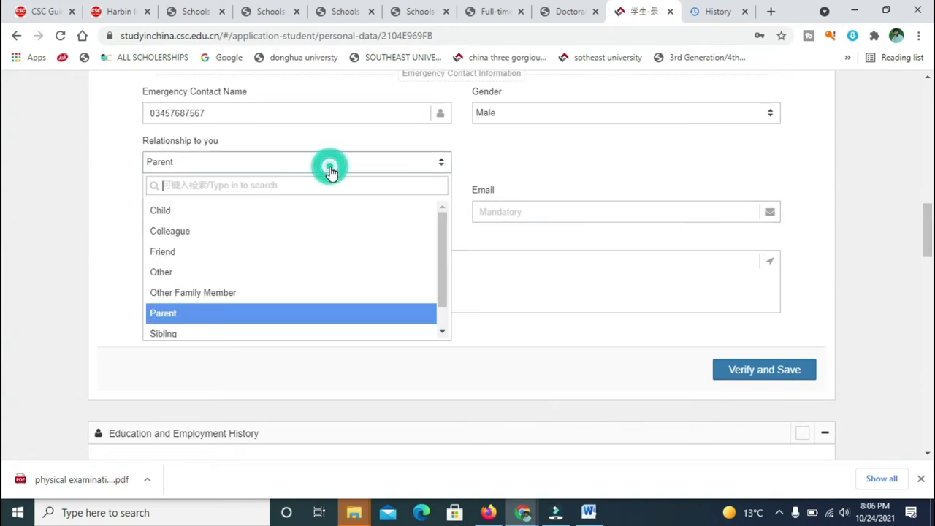
{"action": "left_click", "coordinate": [232, 313]}
{"action": "left_click", "coordinate": [523, 219]}
{"action": "left_click", "coordinate": [522, 219]}
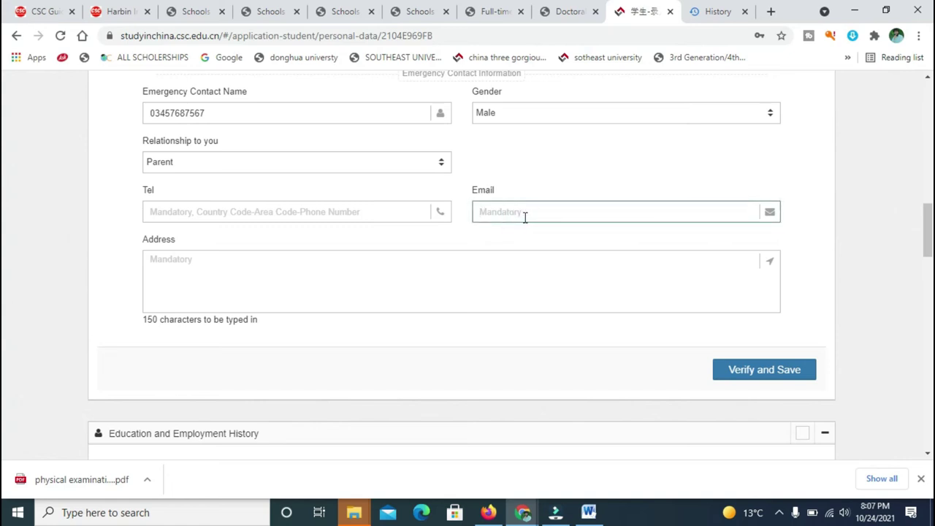
{"action": "left_click", "coordinate": [527, 216]}
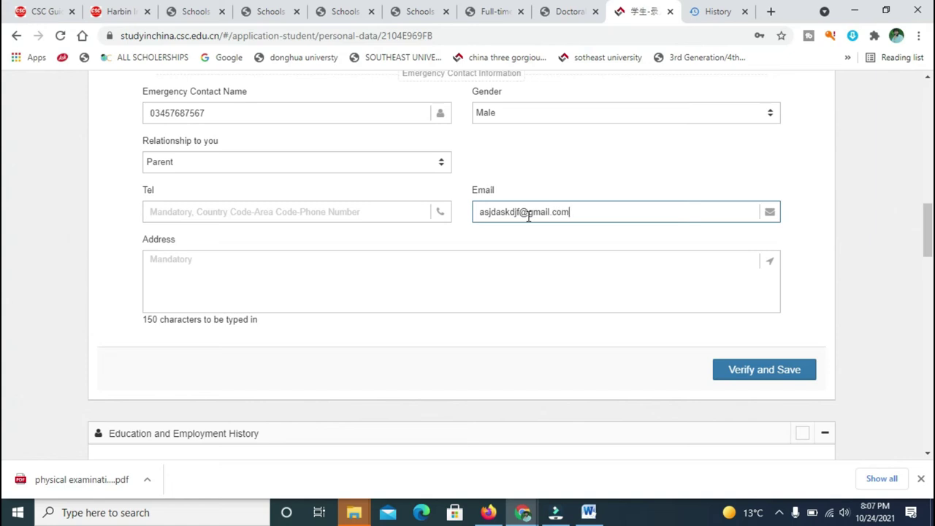
Fill the contact's phone from the saved number, add an address, and verify and save.
{"action": "left_click", "coordinate": [381, 219]}
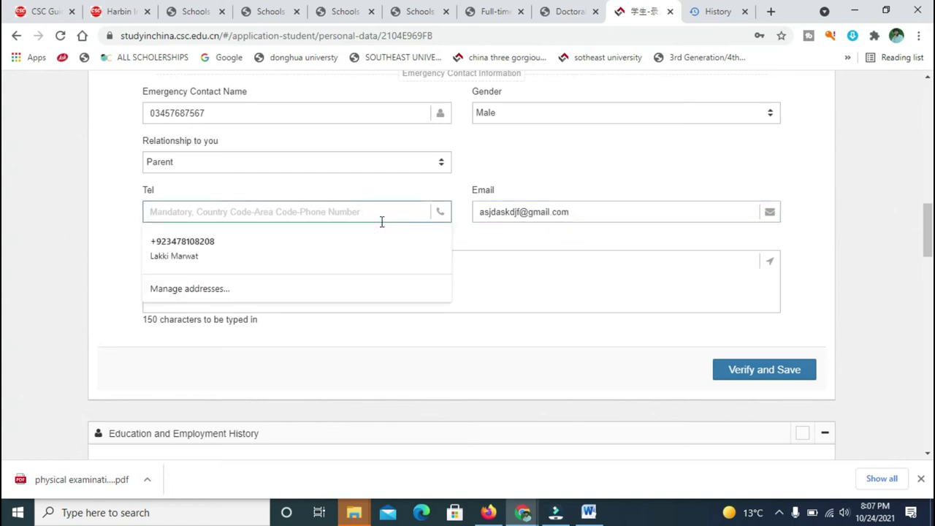
{"action": "left_click", "coordinate": [308, 228]}
{"action": "left_click", "coordinate": [273, 247]}
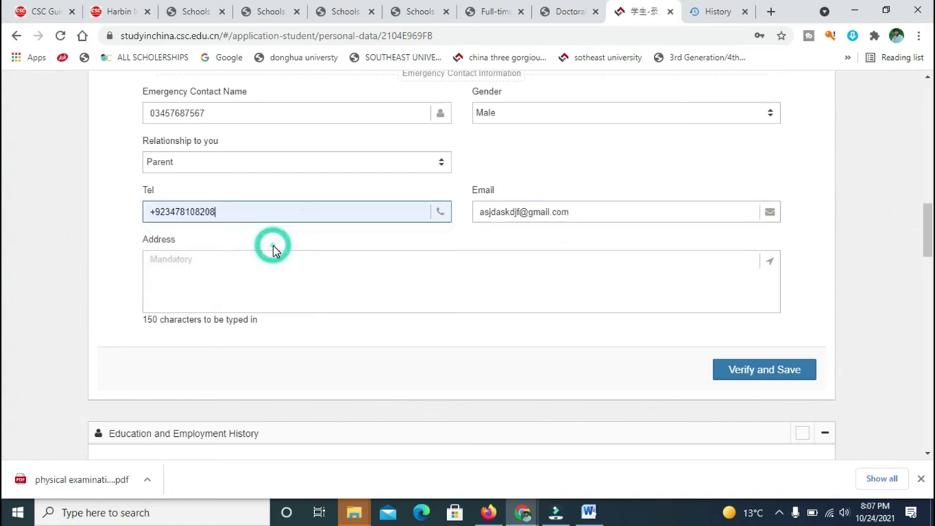
{"action": "left_click", "coordinate": [296, 280]}
{"action": "type", "text": "dsklj"}
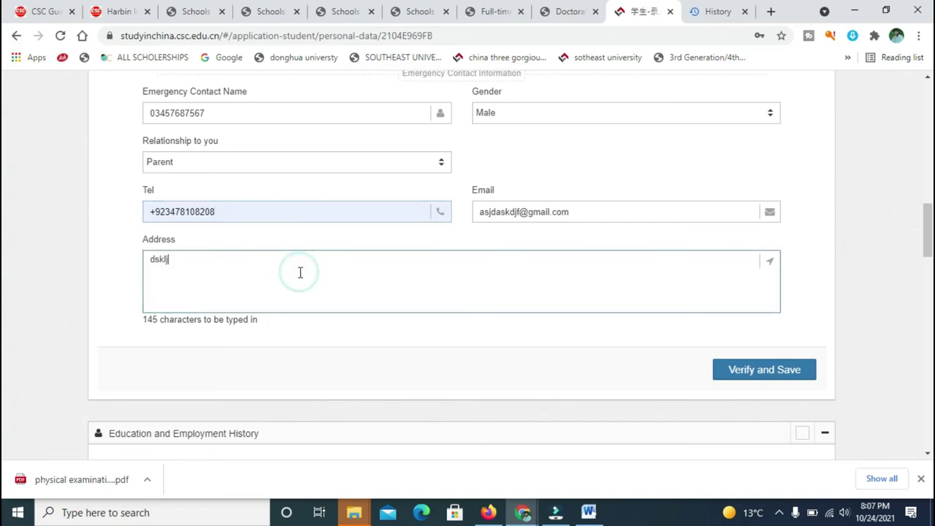
{"action": "type", "text": "ksdjfasjfklaj"}
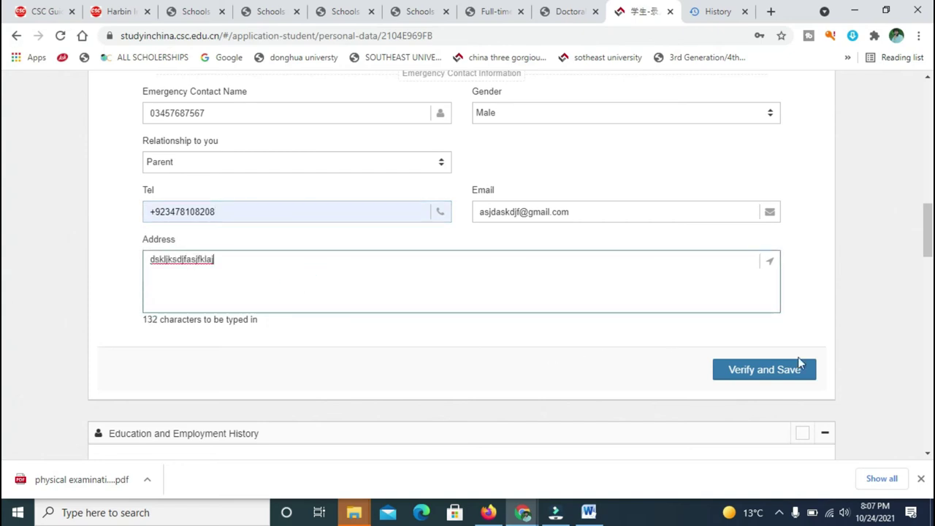
{"action": "left_click", "coordinate": [793, 372]}
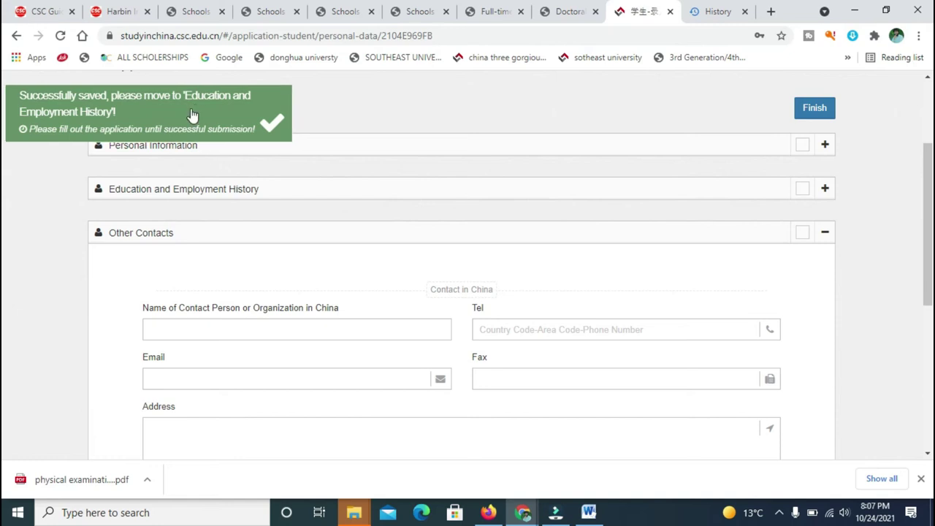
Expand the Education and Employment History section with its + button.
{"action": "left_click", "coordinate": [246, 188]}
{"action": "left_click", "coordinate": [826, 190]}
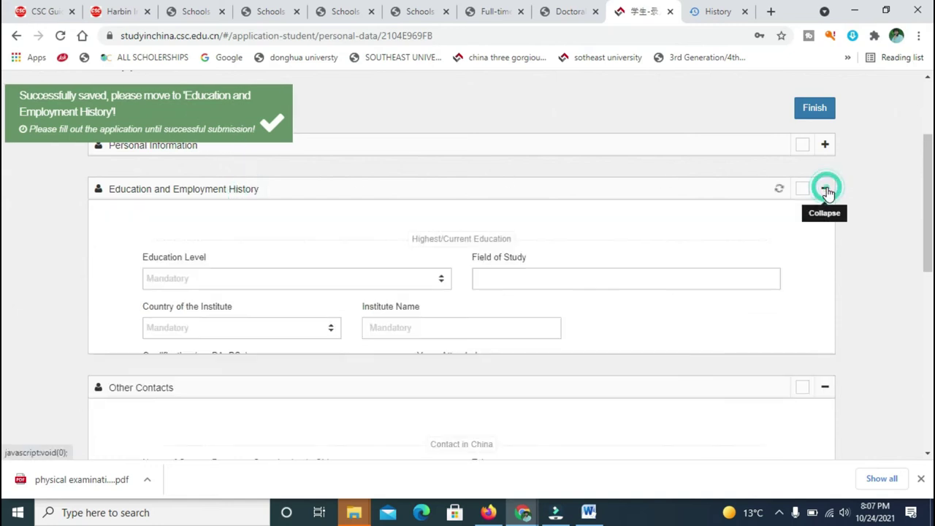
Set the highest education to Master's Degree in civil engineering (structural), correcting the spelling.
{"action": "left_click", "coordinate": [384, 285]}
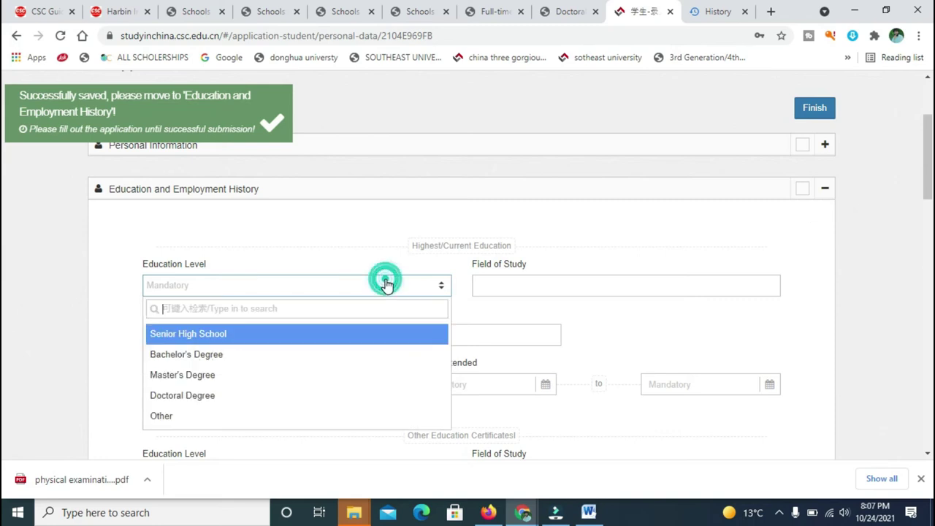
{"action": "left_click", "coordinate": [219, 378]}
{"action": "left_click", "coordinate": [524, 287]}
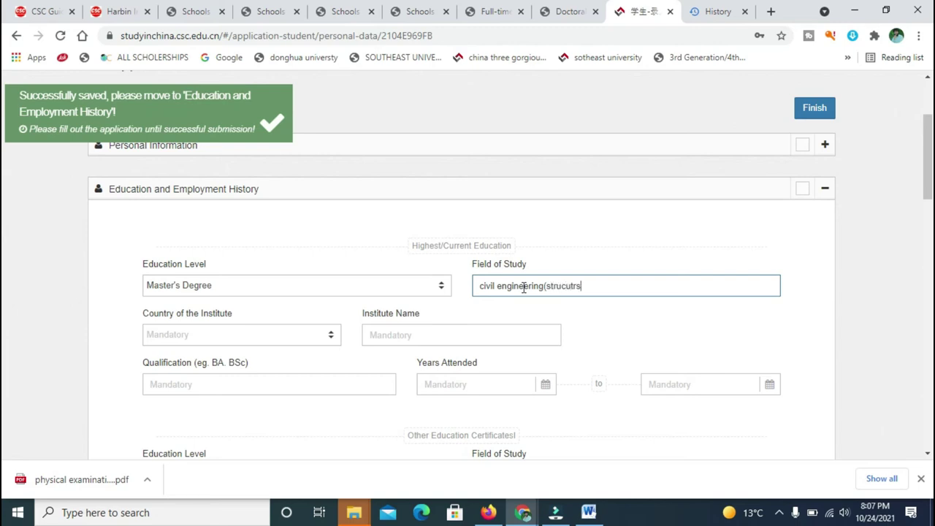
{"action": "type", "text": "l e"}
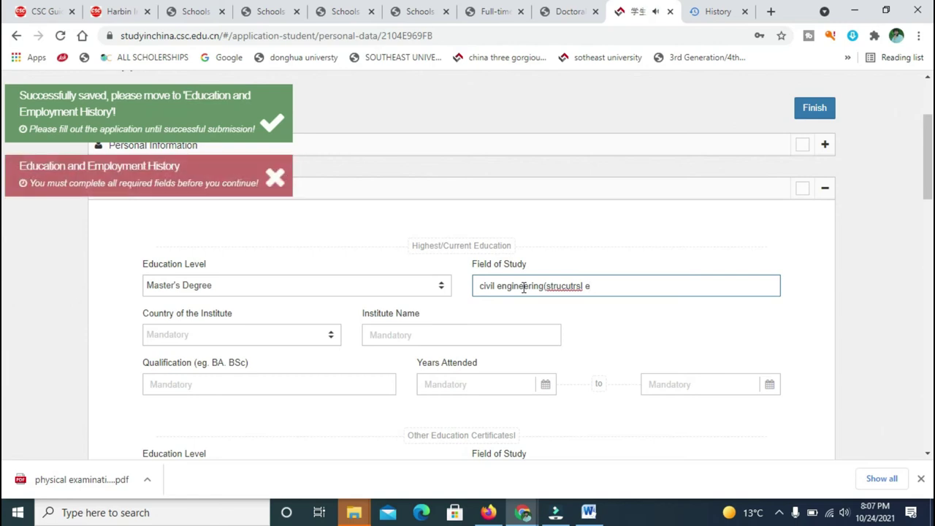
{"action": "left_click", "coordinate": [606, 282]}
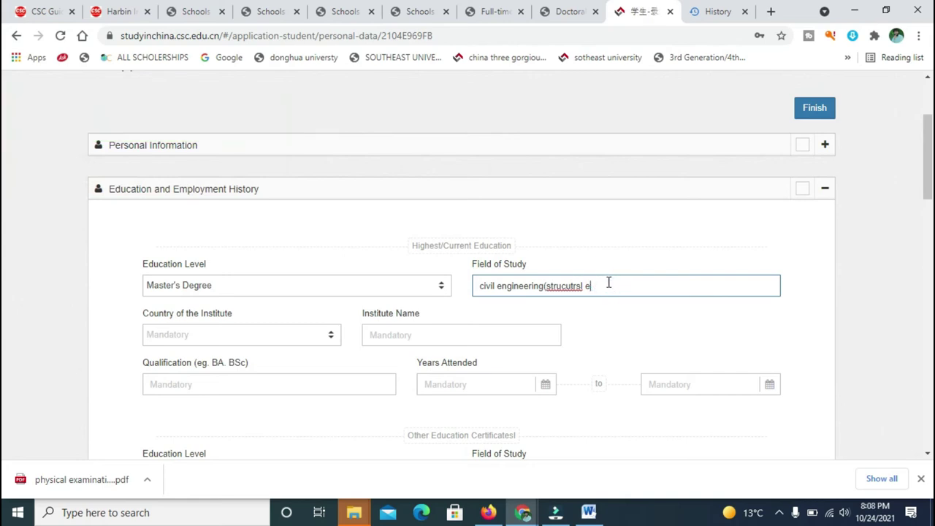
{"action": "right_click", "coordinate": [555, 290]}
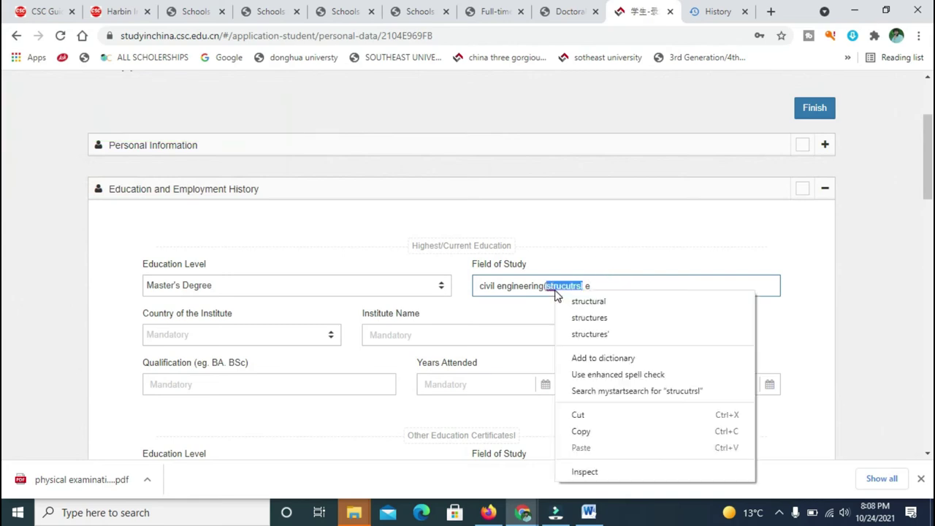
{"action": "left_click", "coordinate": [569, 299]}
{"action": "left_click", "coordinate": [593, 287]}
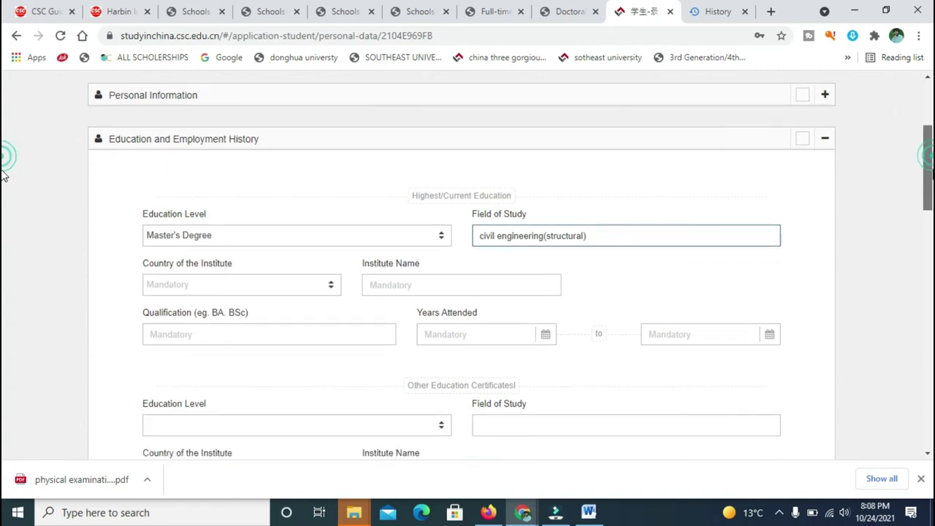
{"action": "scroll", "coordinate": [776, 188], "scroll_direction": "down", "scroll_amount": 1}
Set the institute country to Pakistan, institute uet and qualification ms.
{"action": "left_click", "coordinate": [283, 279]}
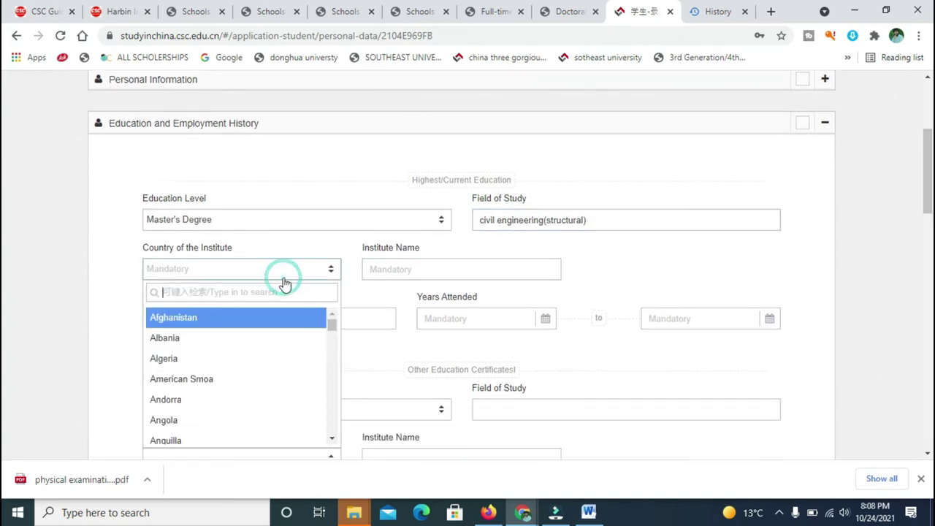
{"action": "type", "text": "pa"}
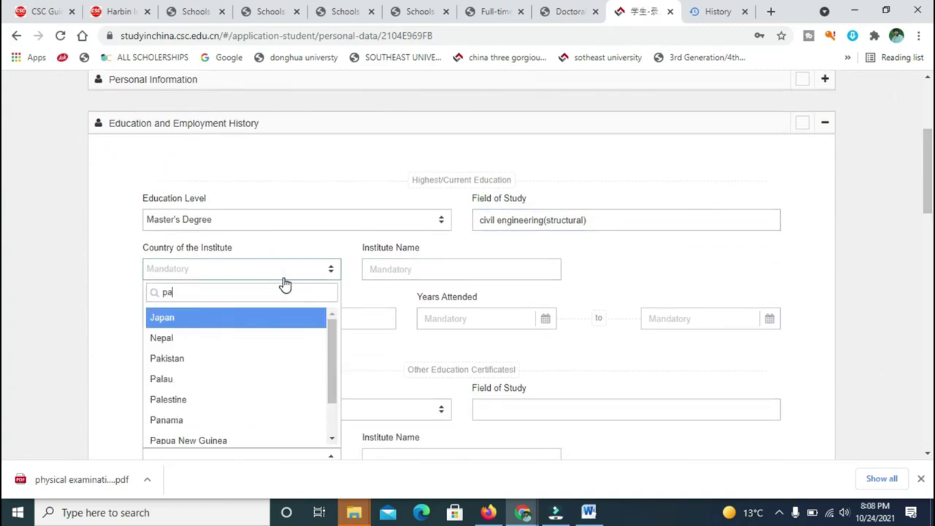
{"action": "type", "text": "ki"}
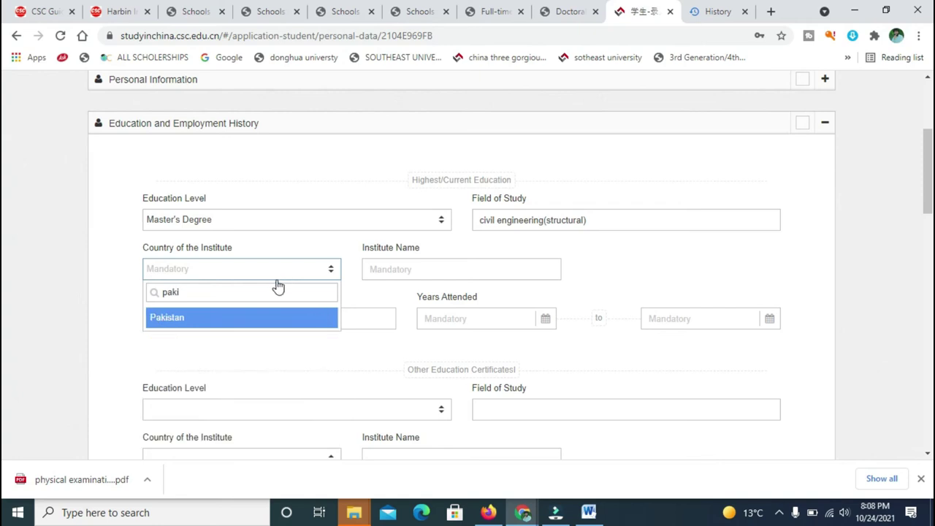
{"action": "left_click", "coordinate": [249, 318]}
{"action": "left_click", "coordinate": [404, 271]}
{"action": "type", "text": "uet"}
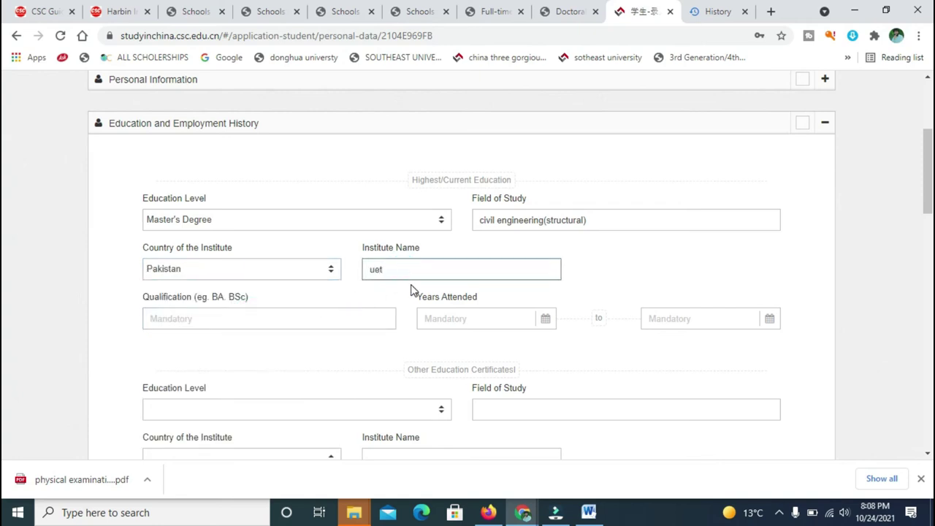
{"action": "left_click", "coordinate": [262, 322]}
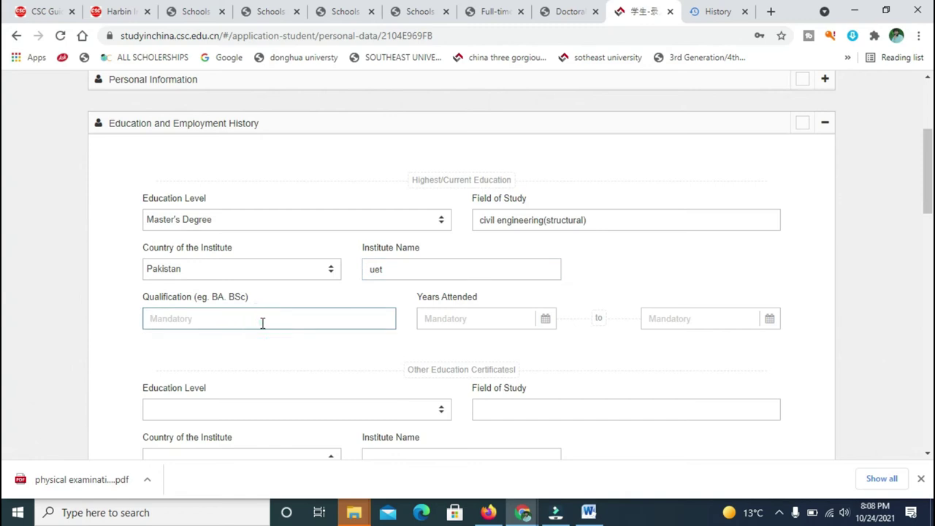
{"action": "type", "text": "ms"}
Set the date of entry to 2016-10-10.
{"action": "left_click", "coordinate": [457, 322]}
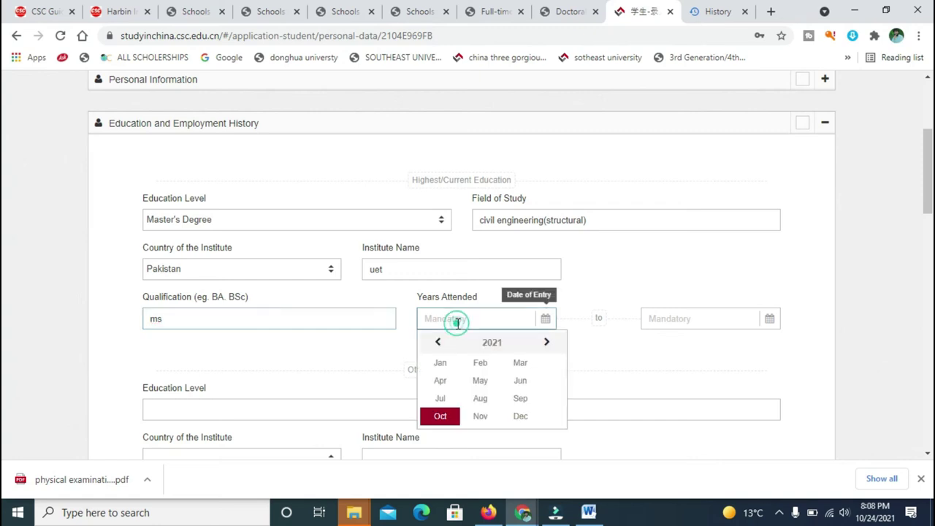
{"action": "left_click", "coordinate": [438, 342]}
{"action": "left_click", "coordinate": [439, 343]}
{"action": "left_click", "coordinate": [439, 342]}
{"action": "left_click", "coordinate": [439, 342]}
{"action": "left_click", "coordinate": [439, 342]}
{"action": "left_click", "coordinate": [439, 342]}
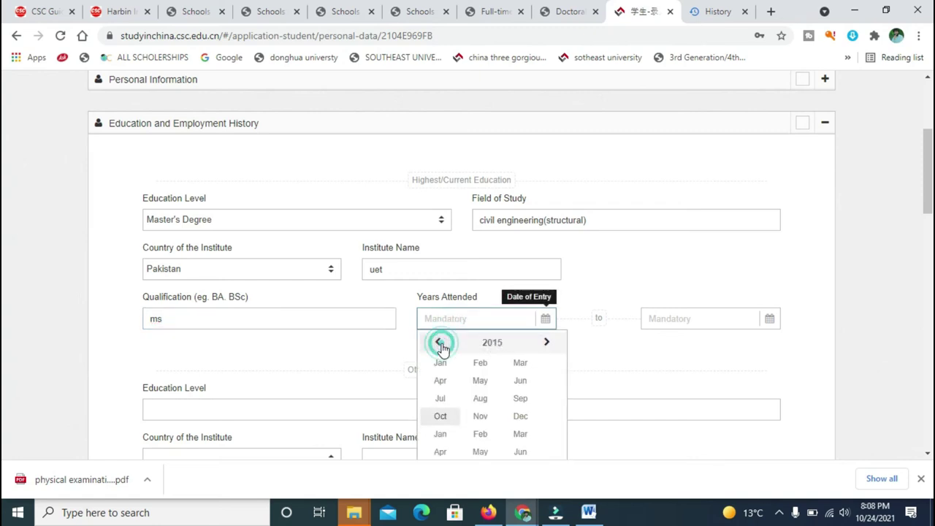
{"action": "left_click", "coordinate": [547, 342]}
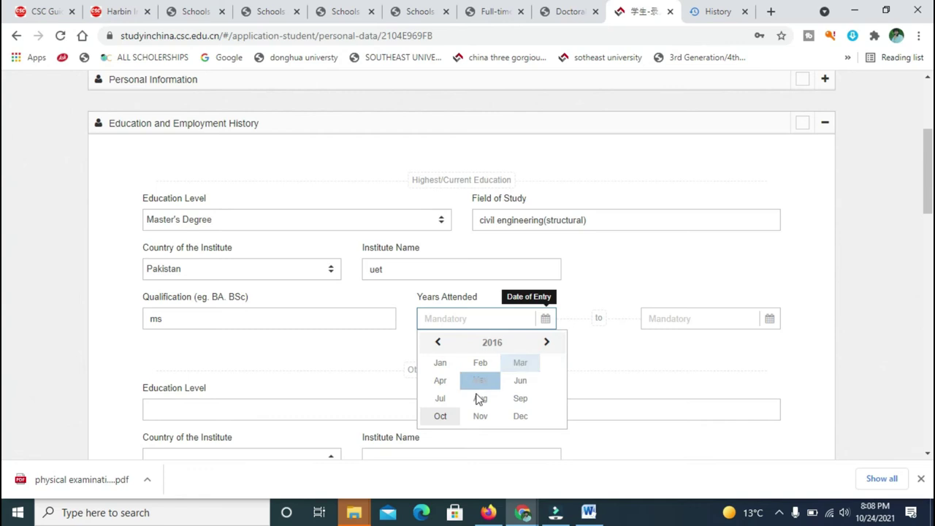
{"action": "left_click", "coordinate": [454, 421]}
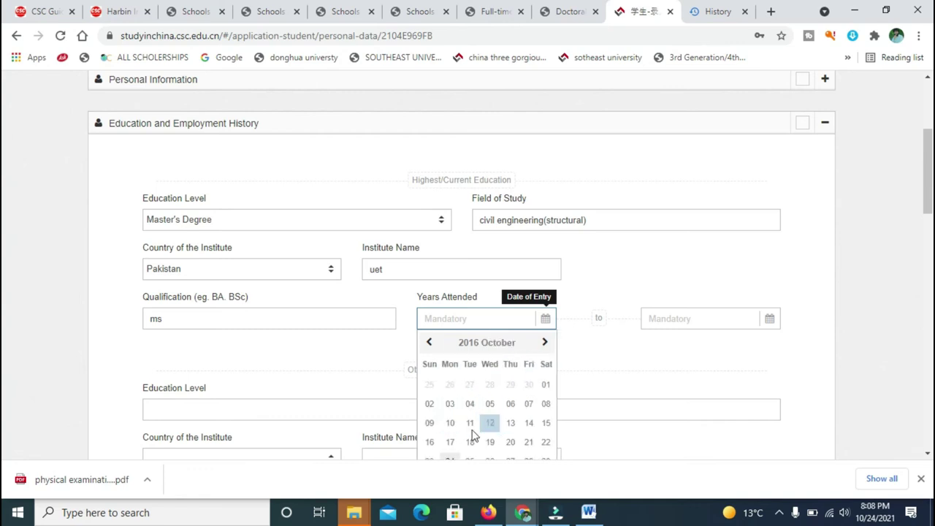
{"action": "left_click", "coordinate": [453, 429]}
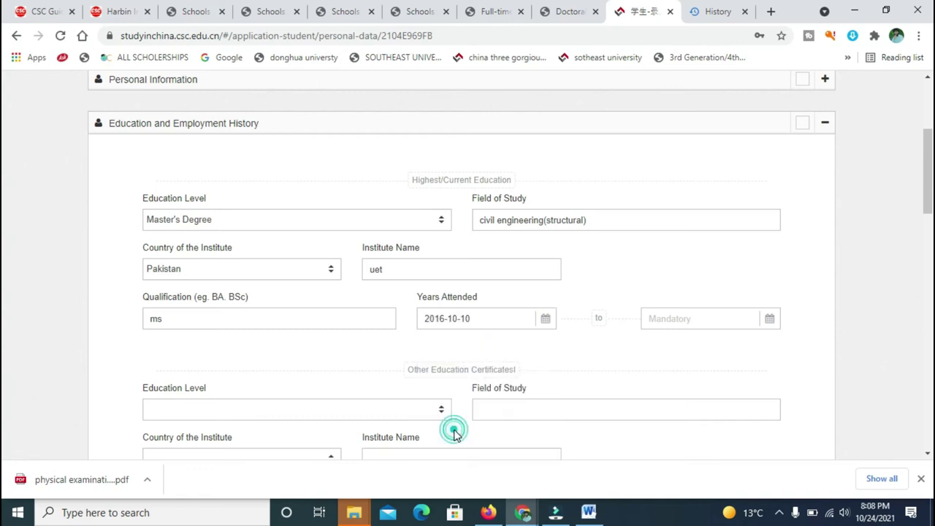
Set the completion date to 2019-12-26.
{"action": "left_click", "coordinate": [696, 320]}
{"action": "left_click", "coordinate": [661, 343]}
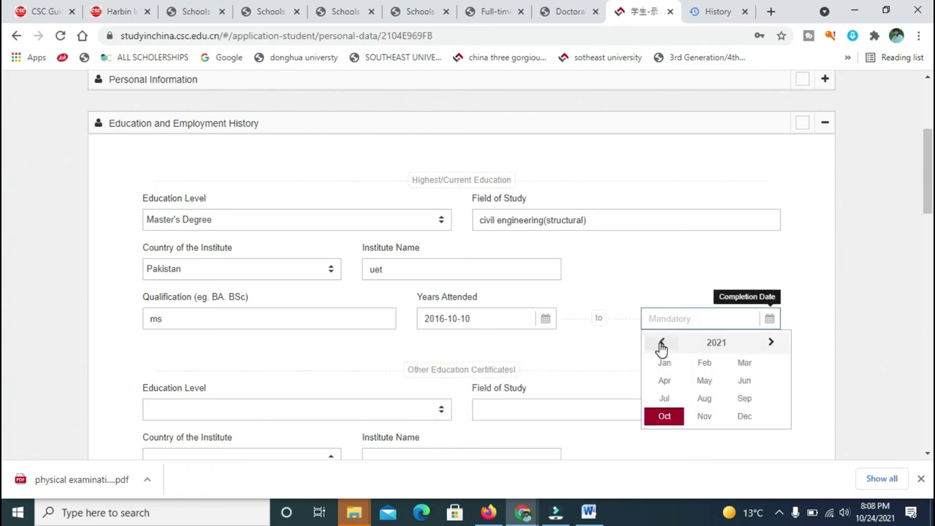
{"action": "left_click", "coordinate": [661, 343]}
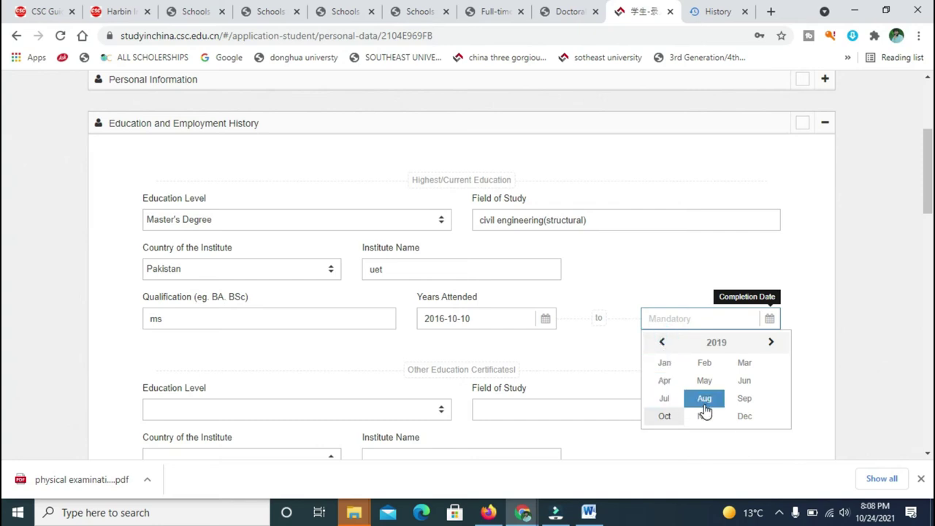
{"action": "left_click", "coordinate": [742, 416]}
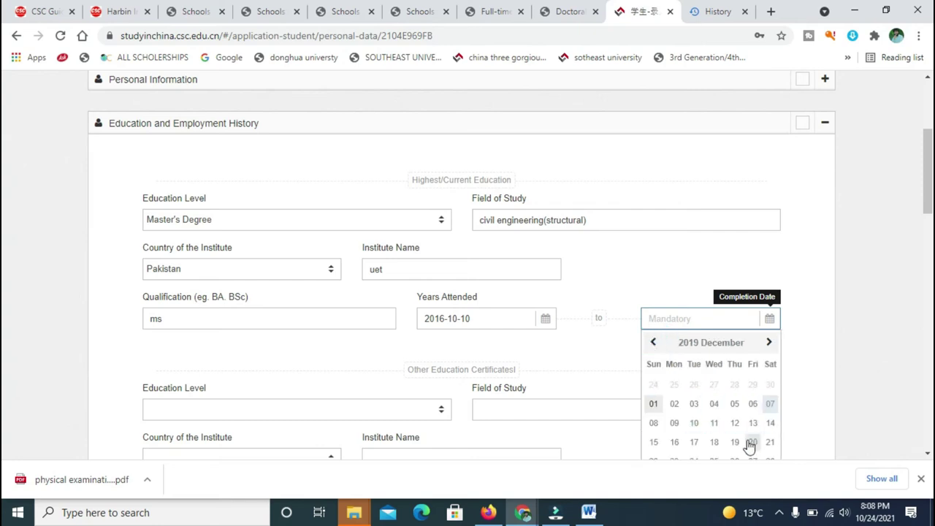
{"action": "left_click", "coordinate": [734, 457]}
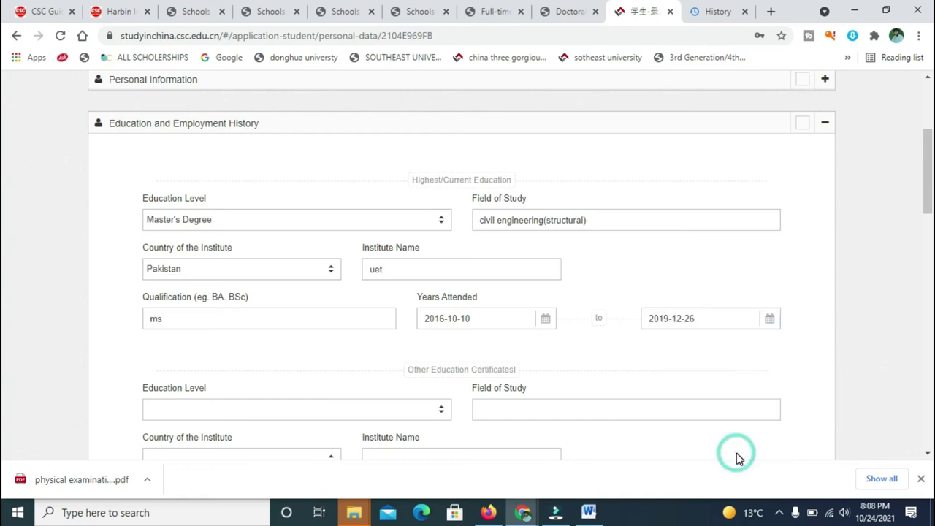
{"action": "left_click_drag", "start_coordinate": [928, 202], "coordinate": [928, 248]}
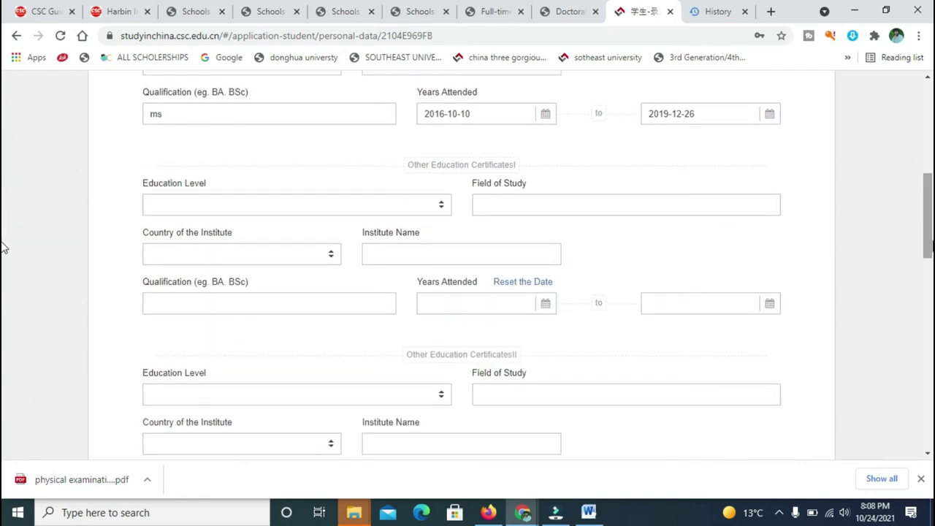
Add a Bachelor's Degree in enviromental engineering from uet, Pakistan, qualification bsc.
{"action": "left_click", "coordinate": [391, 204]}
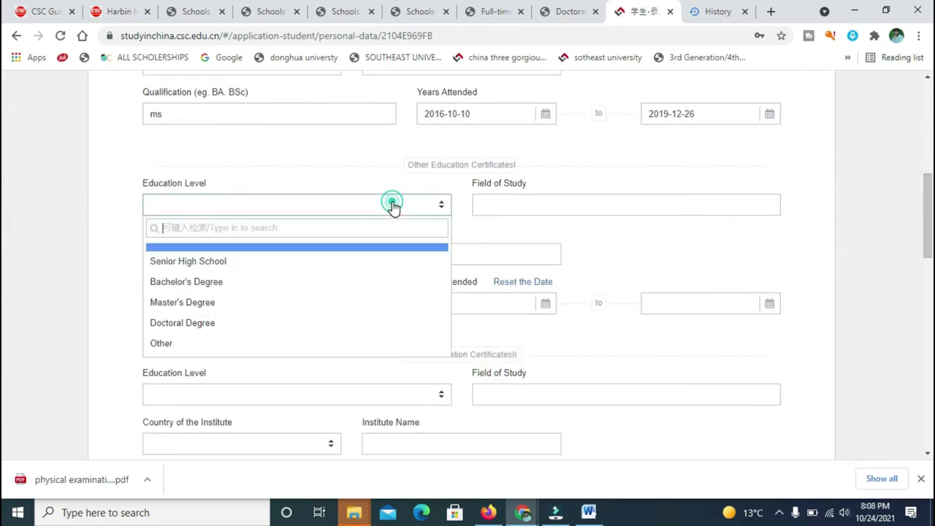
{"action": "left_click", "coordinate": [236, 283]}
{"action": "left_click", "coordinate": [520, 203]}
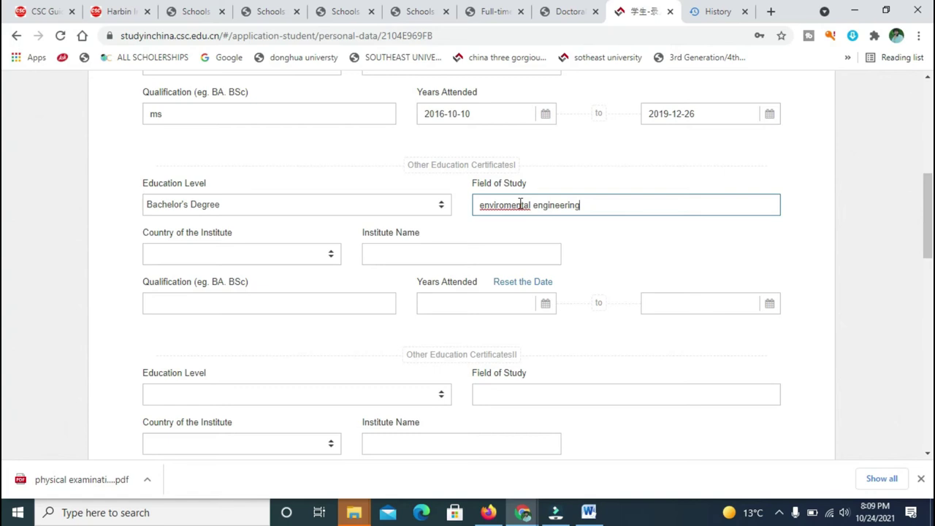
{"action": "left_click", "coordinate": [271, 254]}
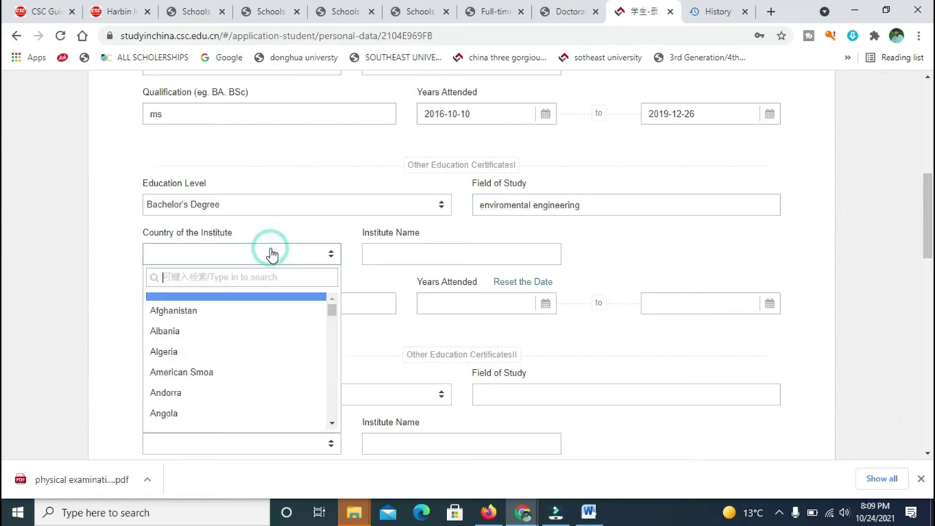
{"action": "type", "text": "pa"}
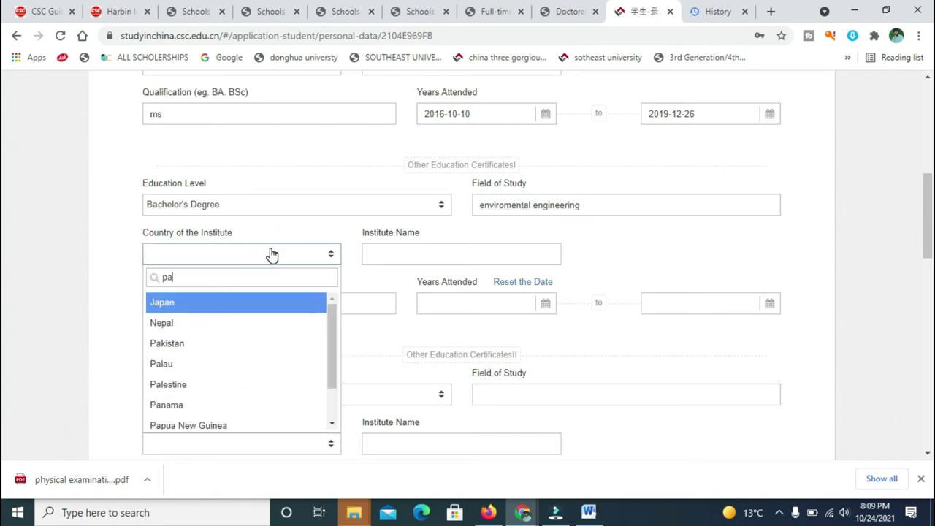
{"action": "type", "text": "ki"}
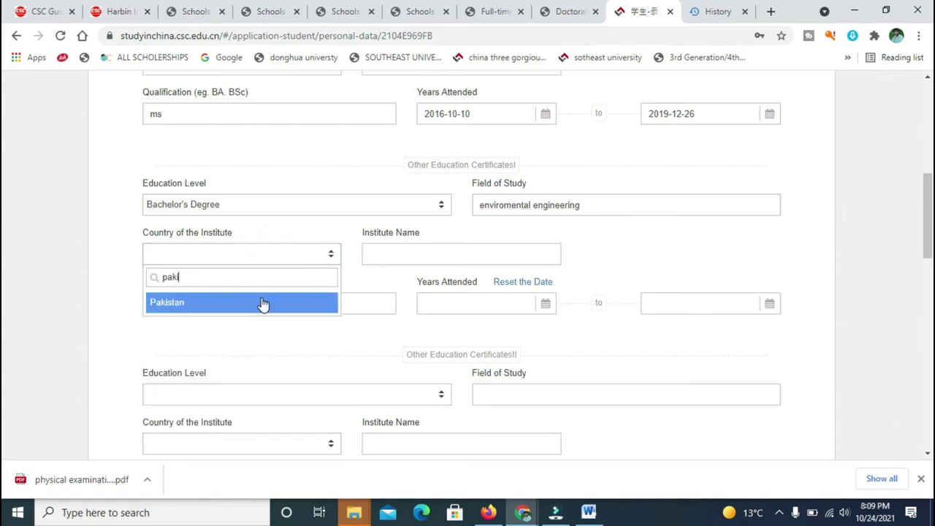
{"action": "left_click", "coordinate": [263, 302]}
{"action": "left_click", "coordinate": [409, 255]}
{"action": "type", "text": "uet"}
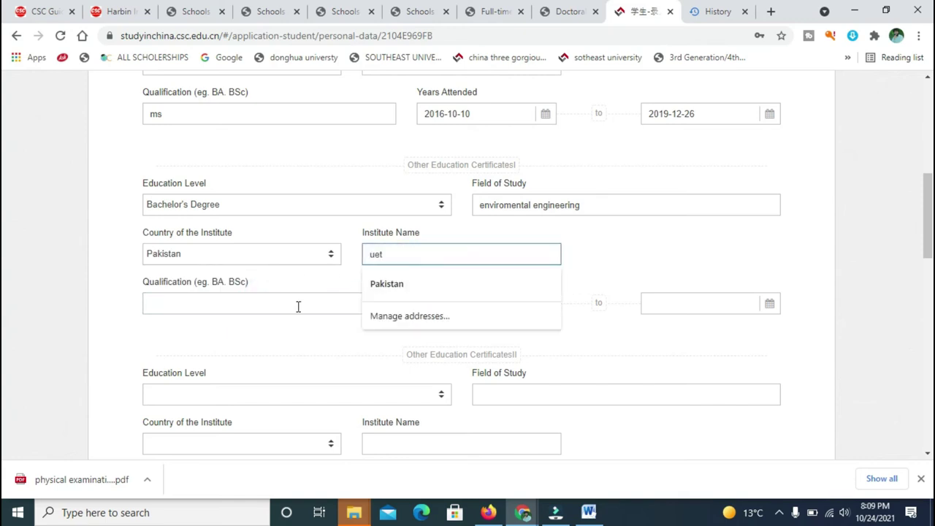
{"action": "left_click", "coordinate": [288, 307]}
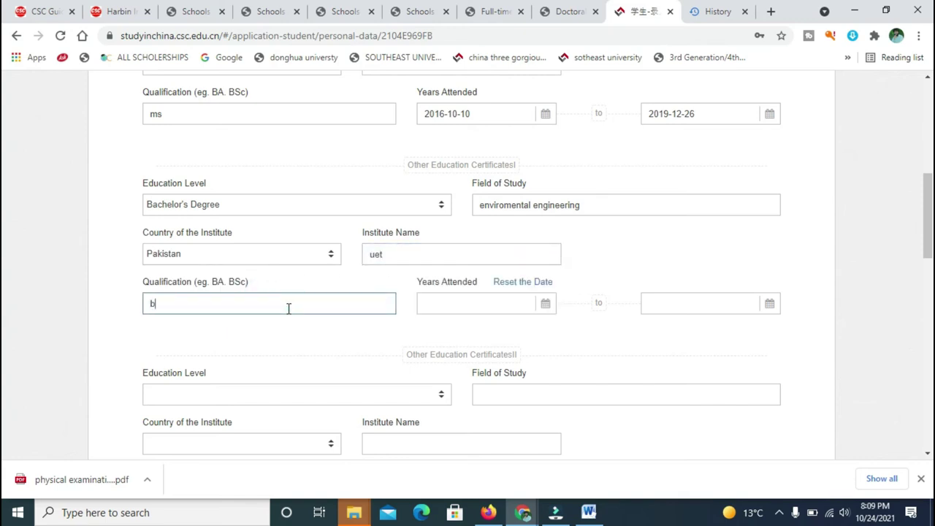
Set the years-attended start date to 2012-09-24.
{"action": "left_click", "coordinate": [544, 303]}
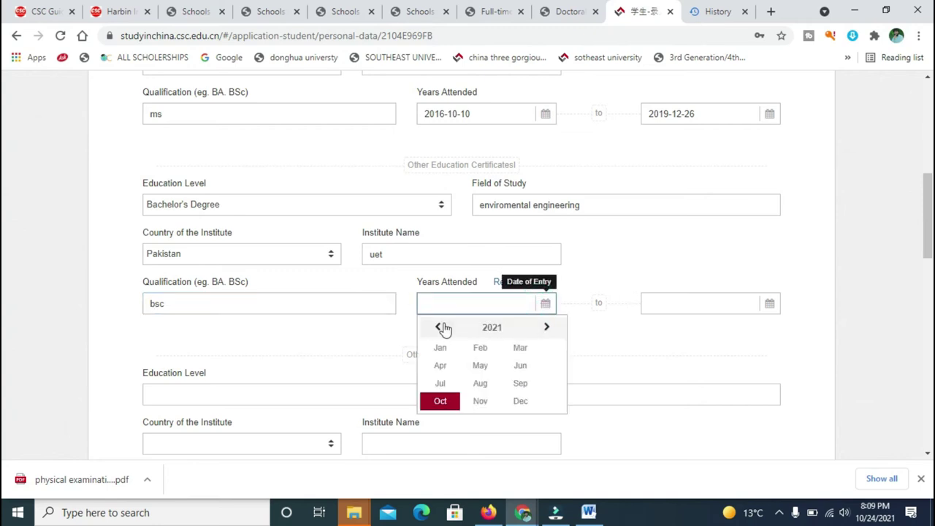
{"action": "double_click", "coordinate": [441, 328]}
{"action": "double_click", "coordinate": [441, 327]}
{"action": "double_click", "coordinate": [441, 327]}
{"action": "double_click", "coordinate": [441, 327]}
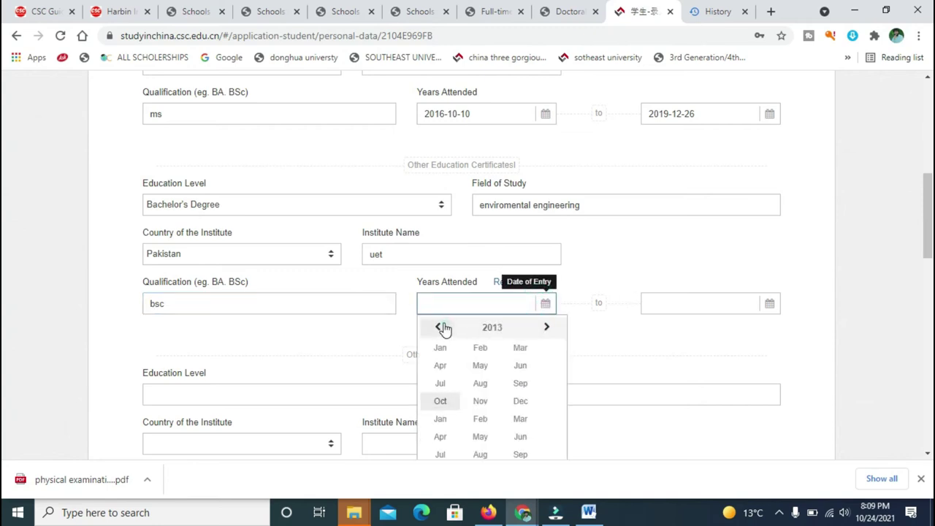
{"action": "left_click", "coordinate": [441, 328]}
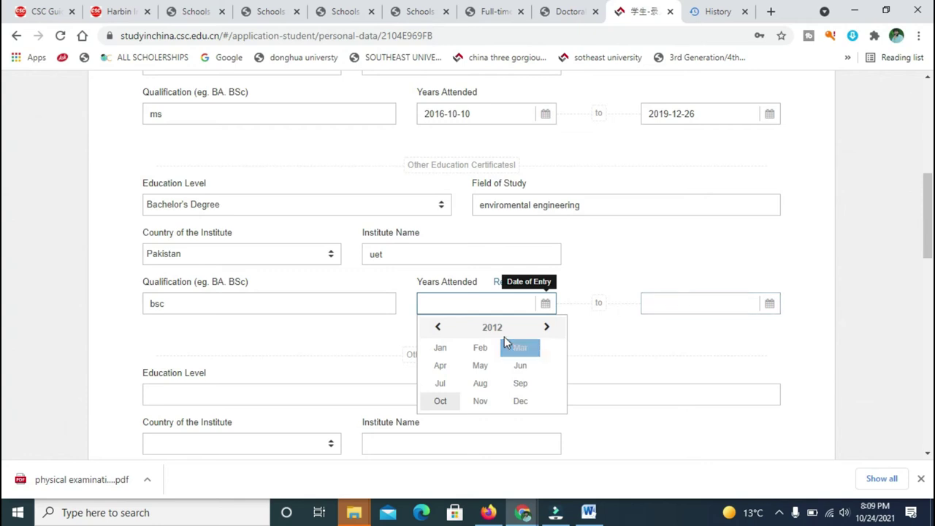
{"action": "left_click", "coordinate": [511, 384]}
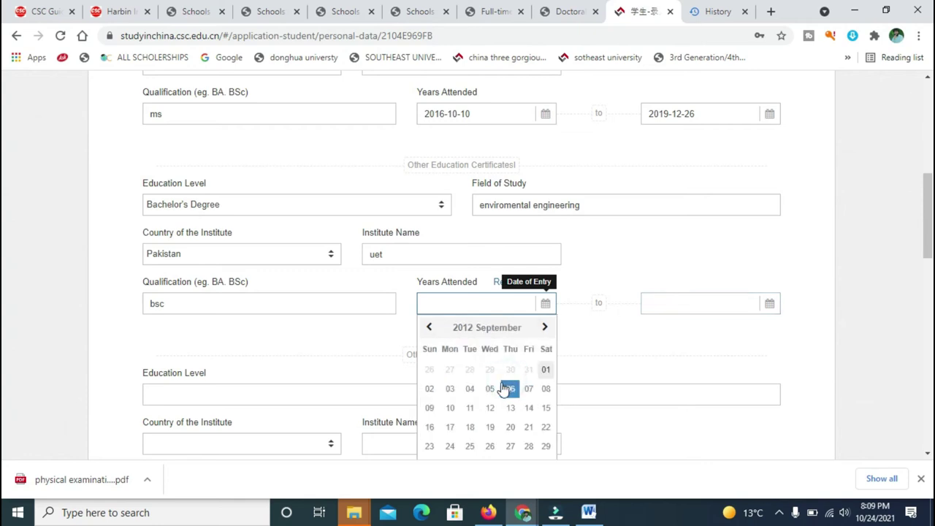
{"action": "left_click", "coordinate": [457, 450]}
Set the completion date to 2016-12-07.
{"action": "left_click", "coordinate": [707, 312]}
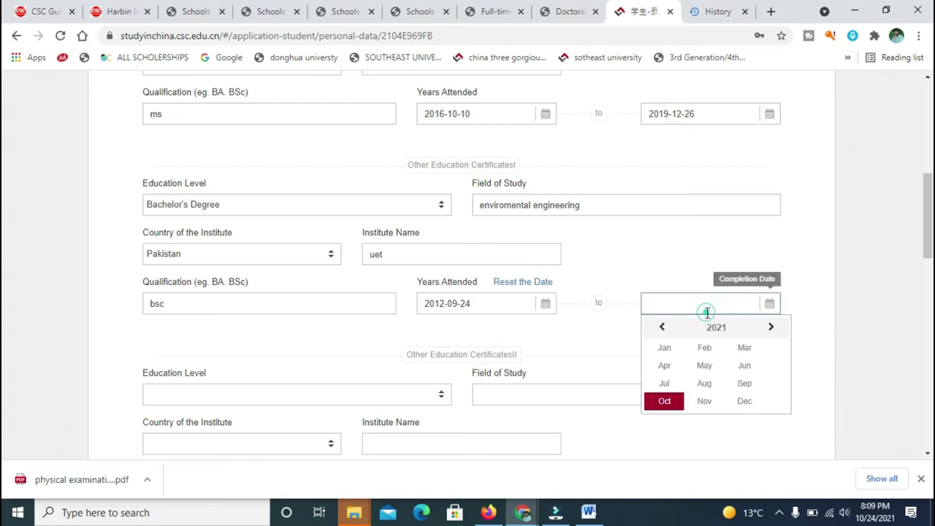
{"action": "left_click", "coordinate": [663, 327]}
{"action": "left_click", "coordinate": [663, 327]}
{"action": "left_click", "coordinate": [663, 327]}
{"action": "left_click", "coordinate": [663, 327]}
{"action": "left_click", "coordinate": [666, 327]}
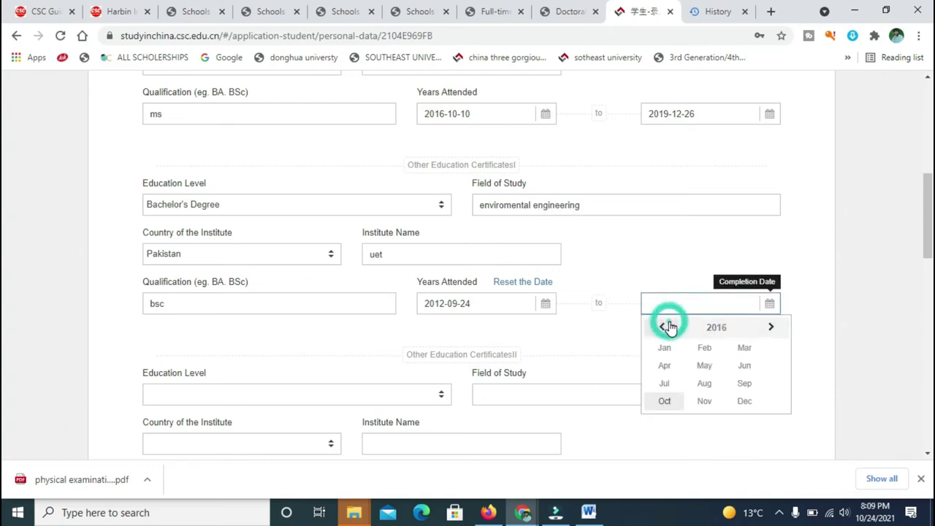
{"action": "left_click", "coordinate": [745, 402]}
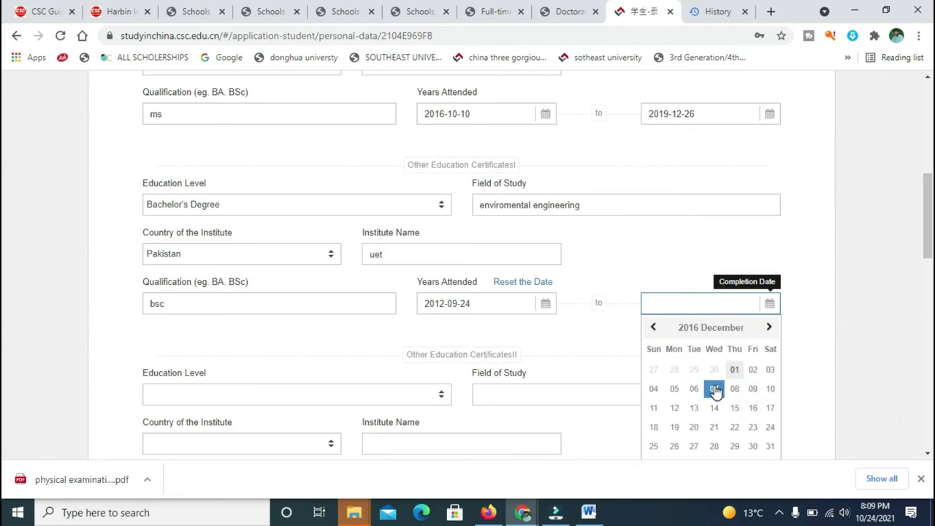
{"action": "left_click", "coordinate": [715, 390]}
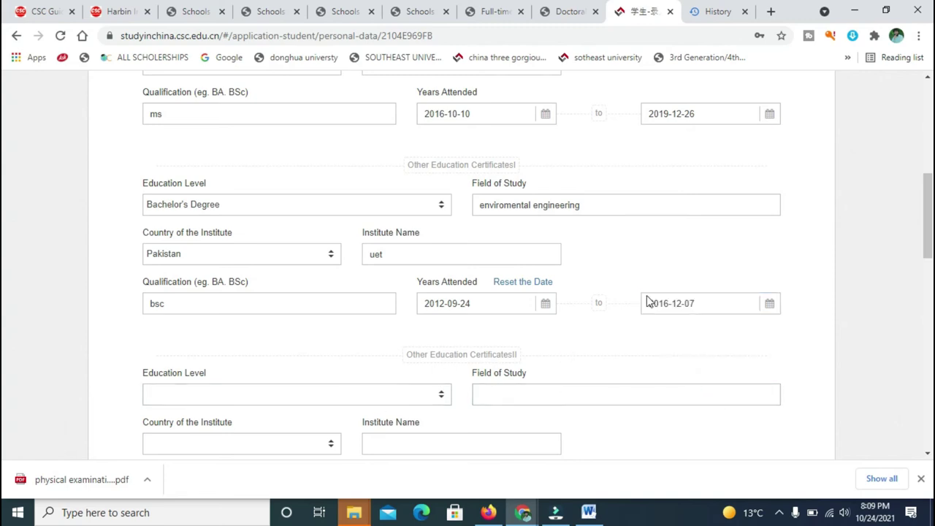
{"action": "scroll", "coordinate": [3, 216], "scroll_direction": "down", "scroll_amount": 3}
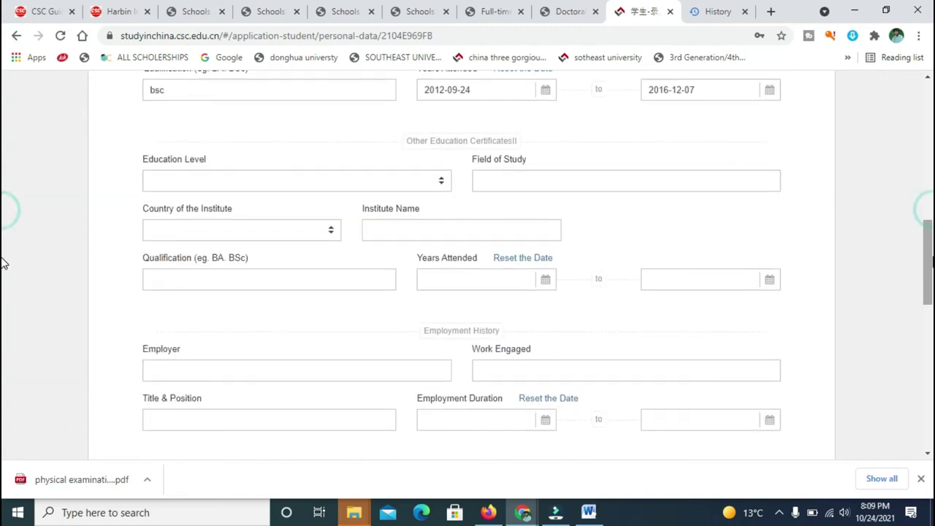
Add a Senior High School certificate in pre engineering from gpgclakii, Pakistan, qualification fsc.
{"action": "left_click", "coordinate": [440, 188]}
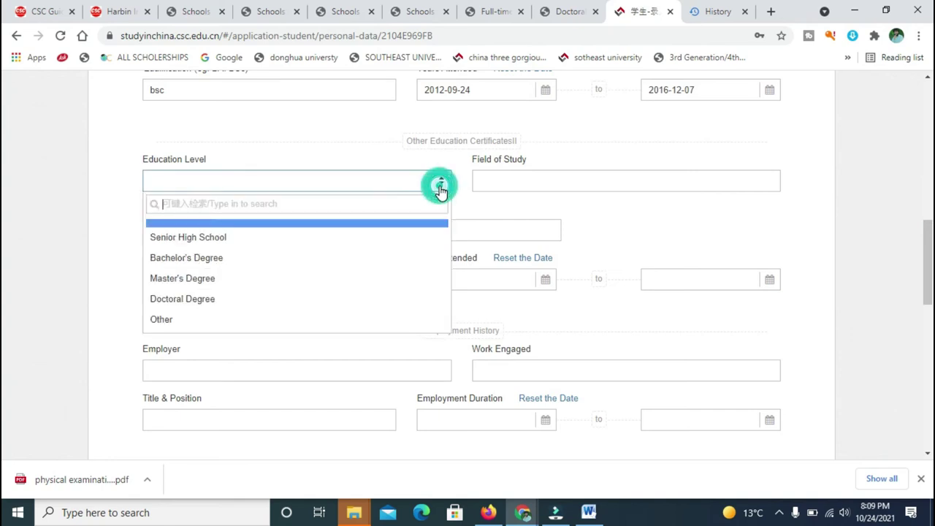
{"action": "left_click", "coordinate": [266, 242]}
{"action": "left_click", "coordinate": [504, 181]}
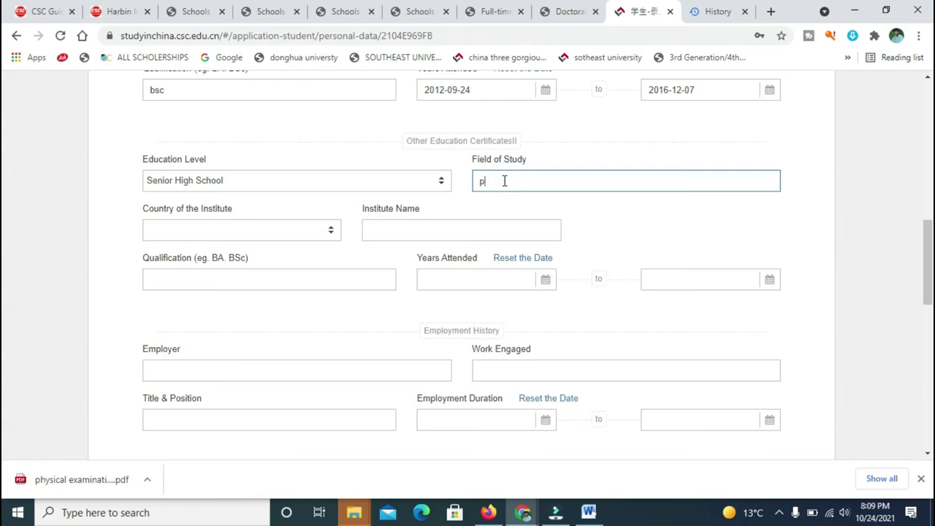
{"action": "left_click", "coordinate": [308, 234]}
{"action": "type", "text": "paki"}
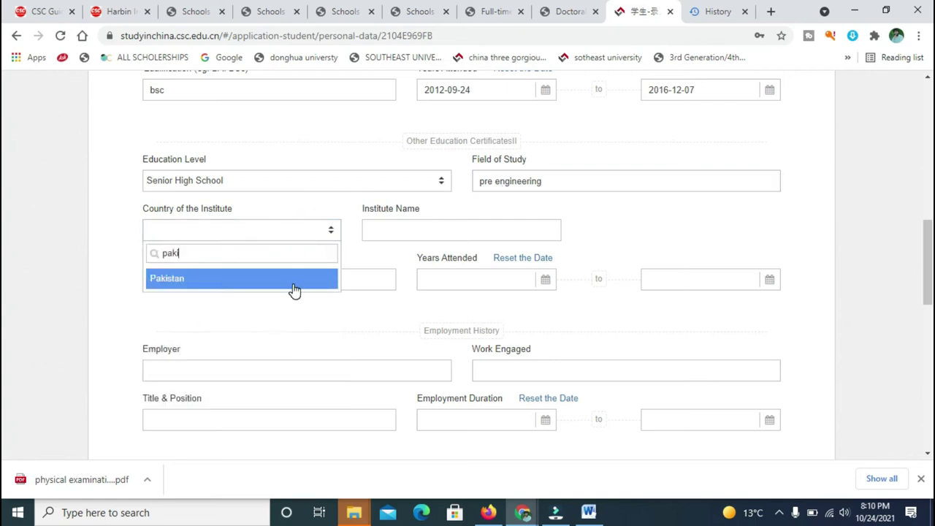
{"action": "left_click", "coordinate": [295, 280]}
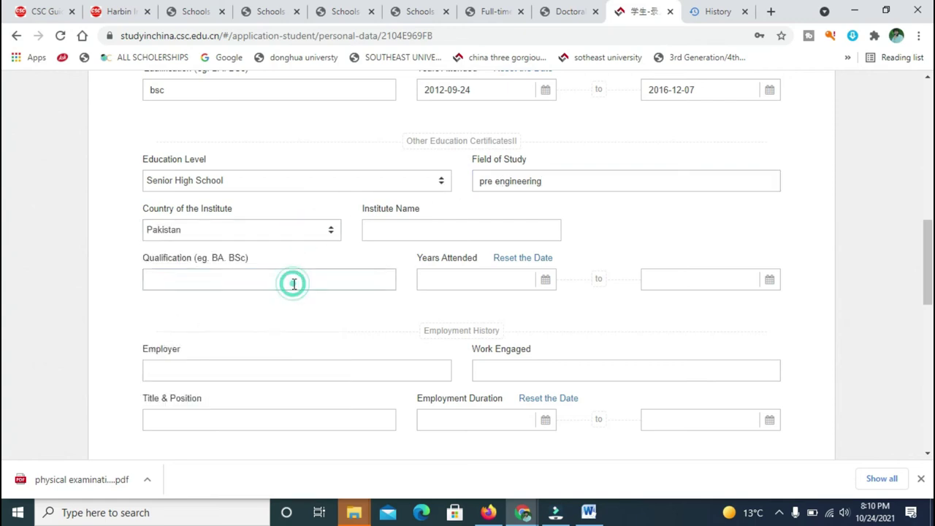
{"action": "left_click", "coordinate": [413, 229]}
{"action": "left_click", "coordinate": [414, 229]}
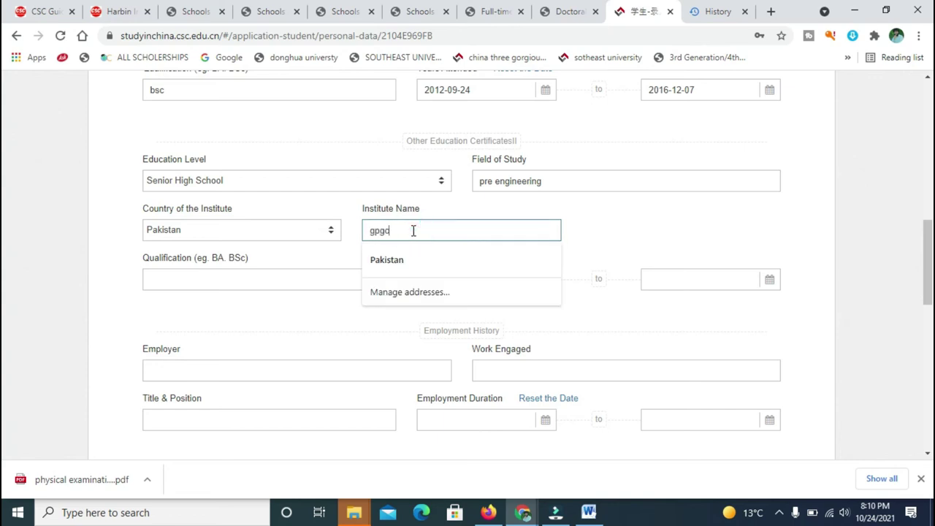
{"action": "left_click", "coordinate": [268, 274]}
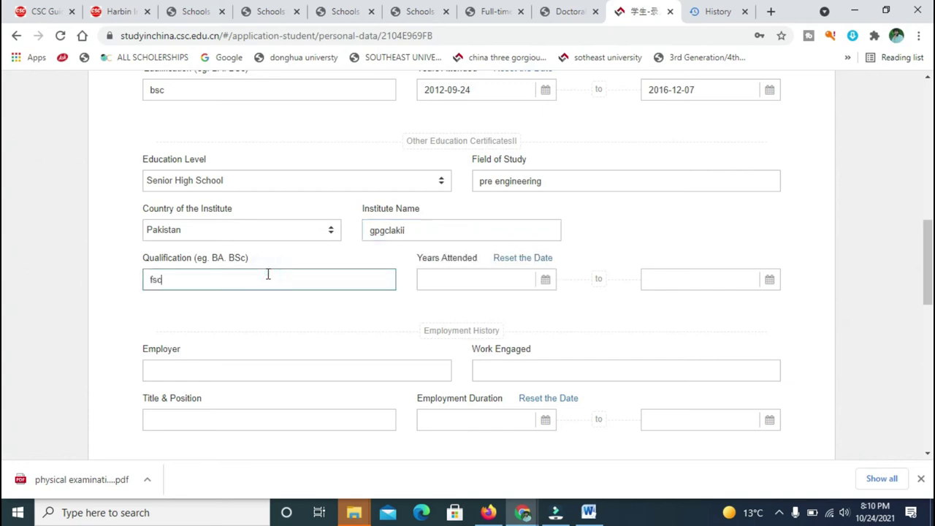
Set the years-attended start date to 2012-02-08.
{"action": "left_click", "coordinate": [450, 275]}
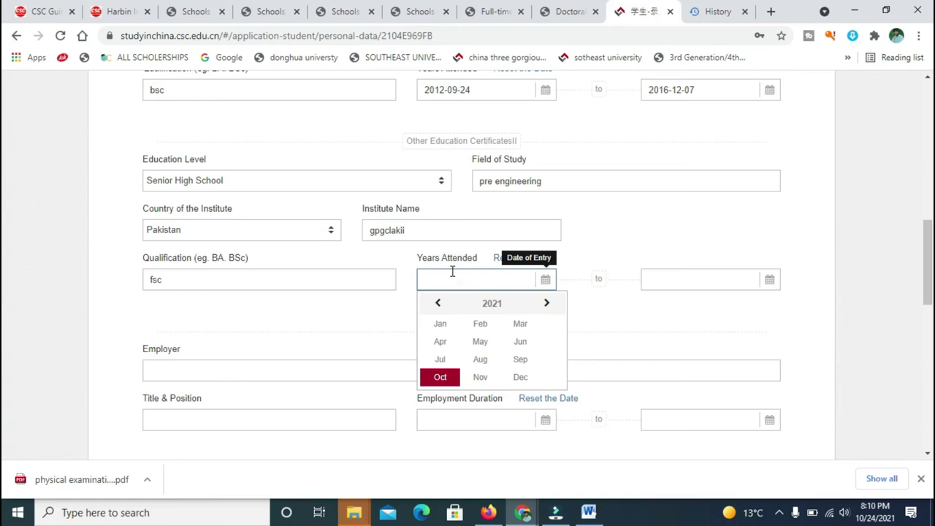
{"action": "triple_click", "coordinate": [445, 304]}
{"action": "triple_click", "coordinate": [445, 303]}
{"action": "double_click", "coordinate": [445, 304]}
{"action": "double_click", "coordinate": [445, 304]}
{"action": "left_click", "coordinate": [445, 304]}
{"action": "left_click", "coordinate": [445, 304]}
{"action": "left_click", "coordinate": [542, 307]}
{"action": "left_click", "coordinate": [544, 305]}
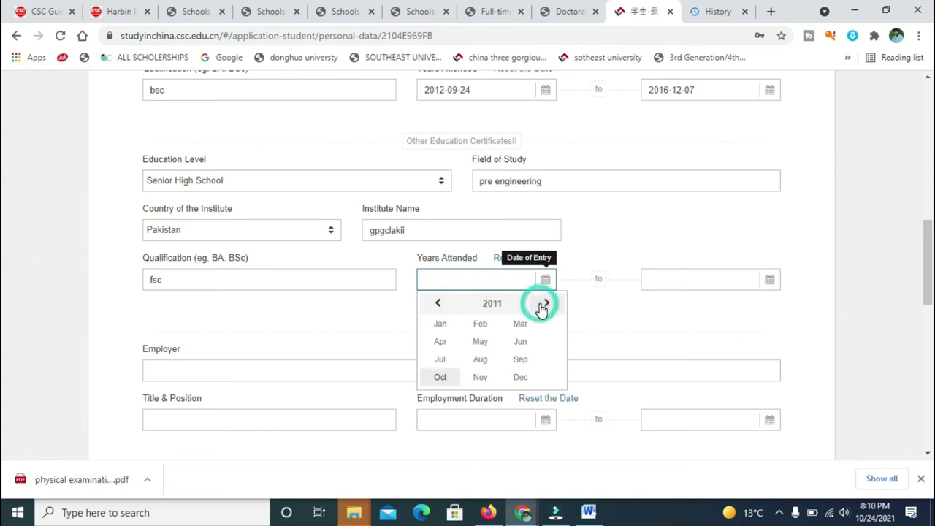
{"action": "left_click", "coordinate": [749, 280]}
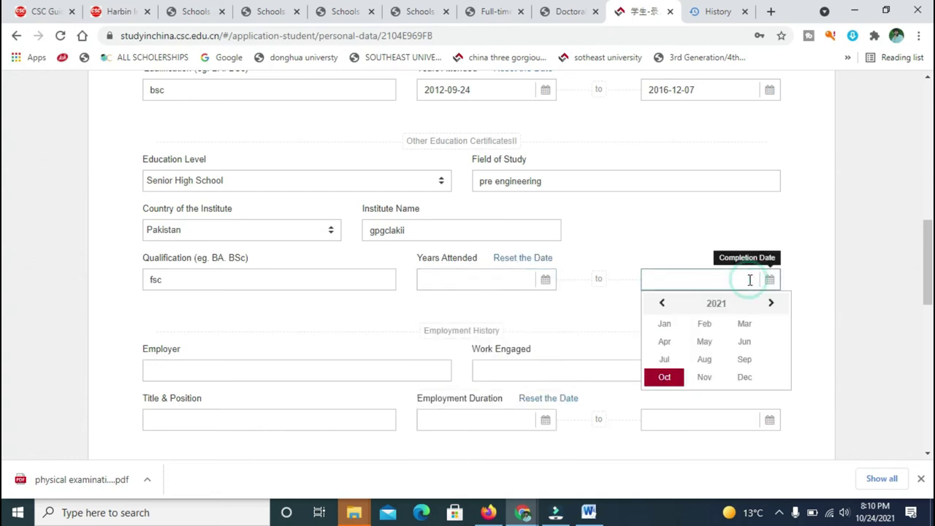
{"action": "left_click", "coordinate": [533, 279]}
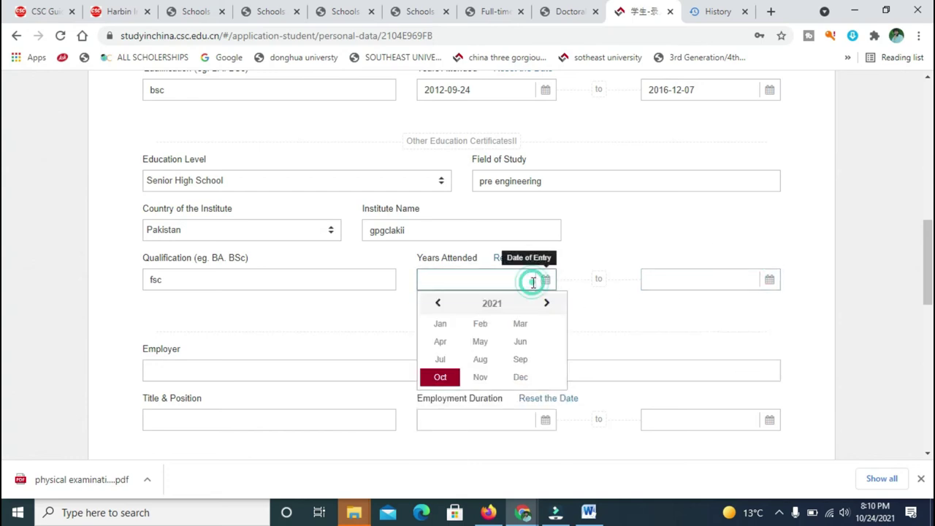
{"action": "left_click", "coordinate": [438, 303]}
{"action": "left_click", "coordinate": [438, 303]}
{"action": "left_click", "coordinate": [438, 303]}
{"action": "left_click", "coordinate": [439, 303]}
{"action": "left_click", "coordinate": [438, 303]}
{"action": "left_click", "coordinate": [439, 304]}
{"action": "left_click", "coordinate": [438, 304]}
{"action": "left_click", "coordinate": [439, 303]}
{"action": "left_click", "coordinate": [439, 304]}
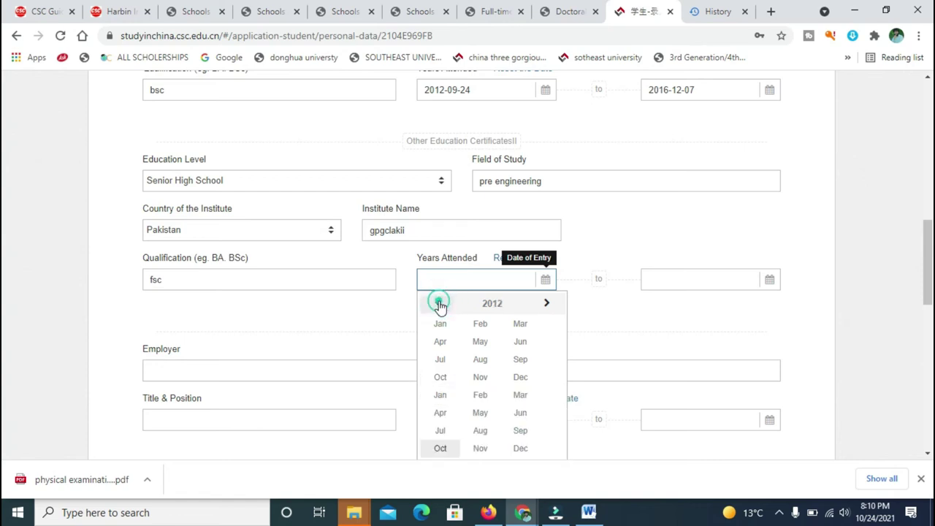
{"action": "left_click", "coordinate": [439, 303]}
{"action": "left_click", "coordinate": [439, 304]}
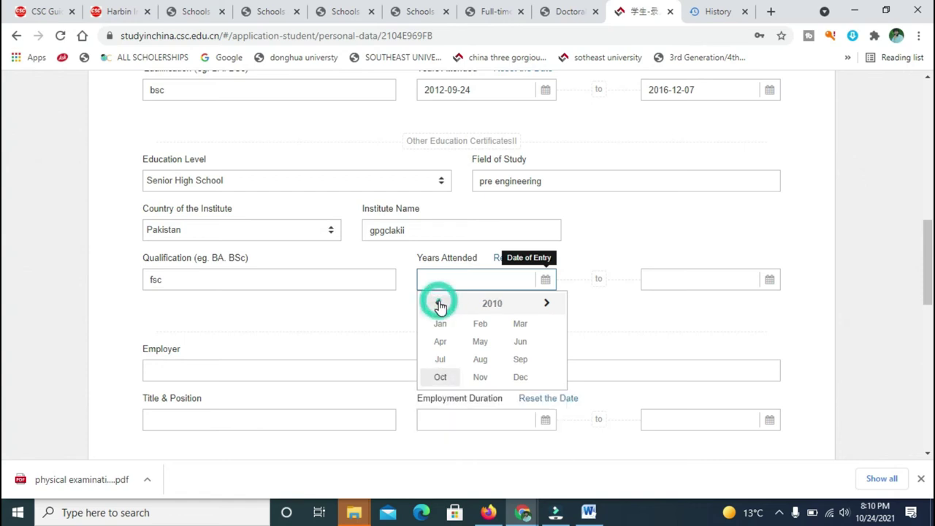
{"action": "left_click", "coordinate": [481, 304]}
{"action": "left_click", "coordinate": [479, 341]}
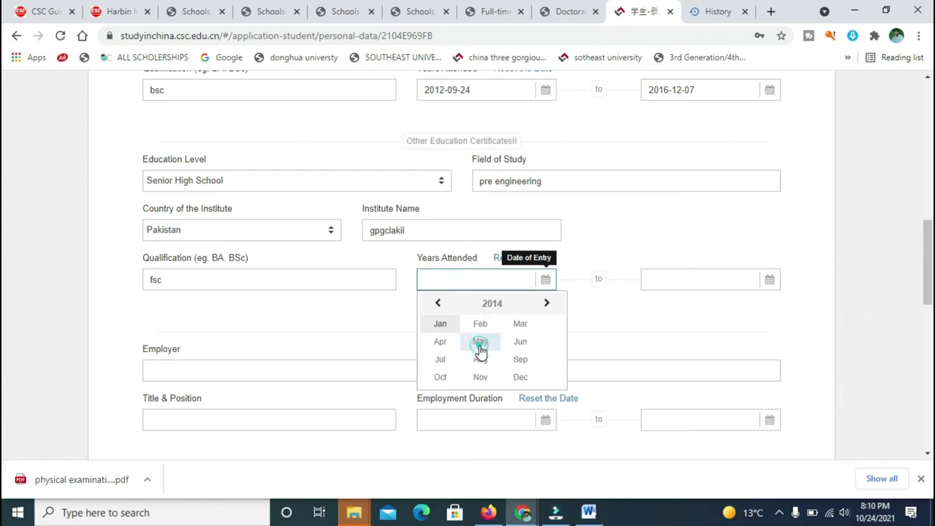
{"action": "left_click", "coordinate": [438, 304]}
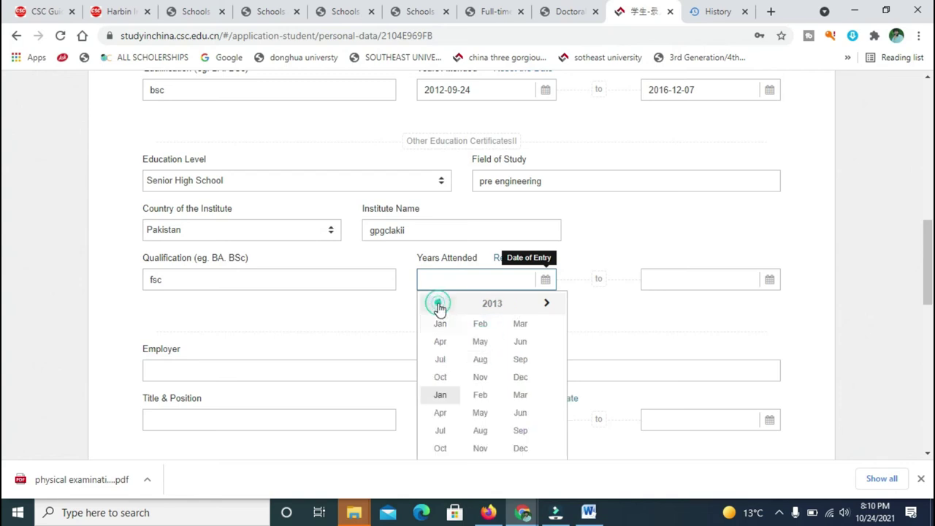
{"action": "left_click", "coordinate": [439, 304]}
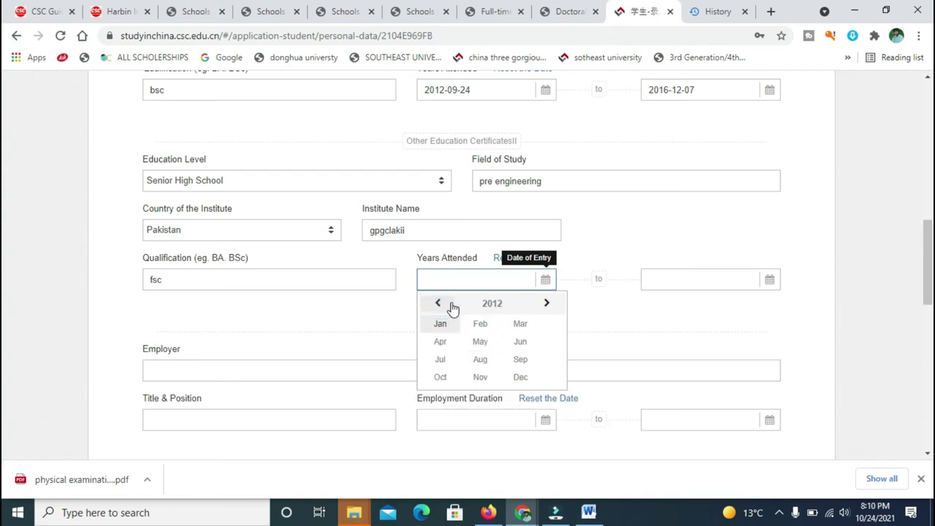
{"action": "left_click", "coordinate": [475, 332]}
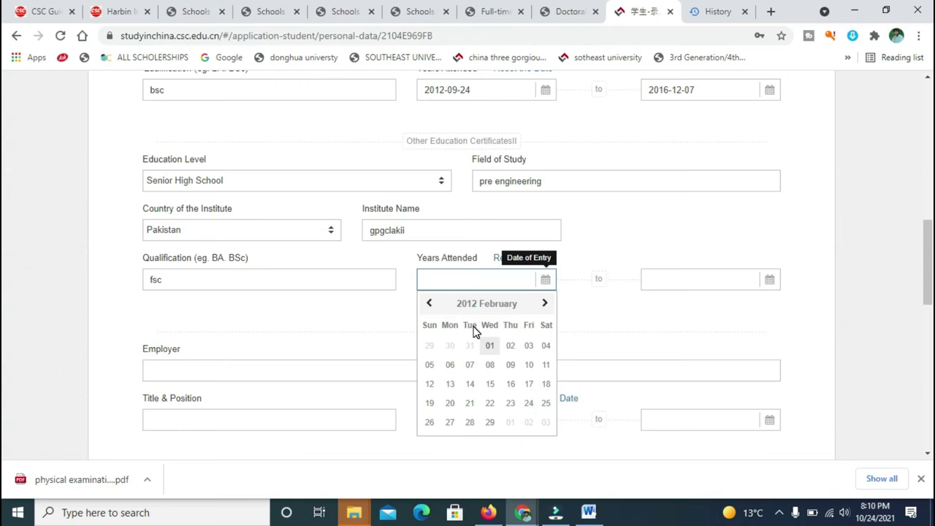
{"action": "left_click", "coordinate": [489, 365]}
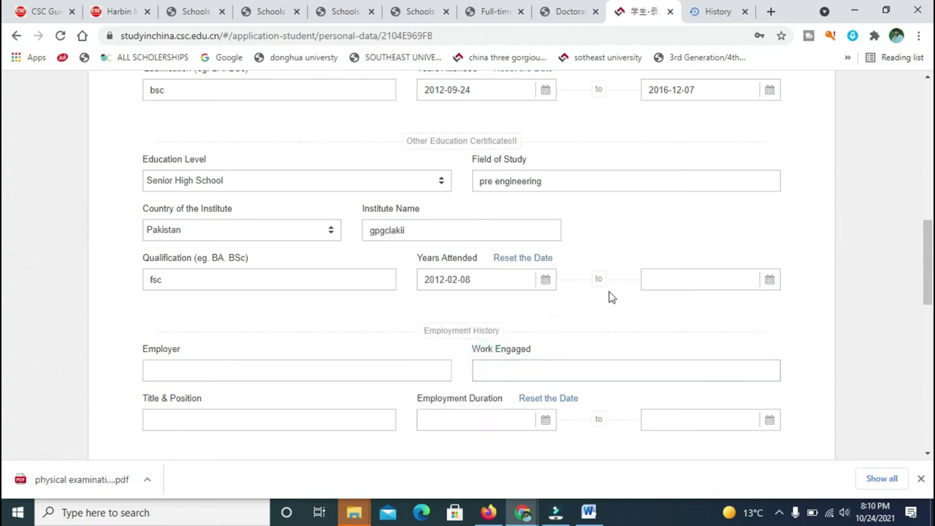
Set the completion date to 2016-08-03.
{"action": "left_click", "coordinate": [660, 274]}
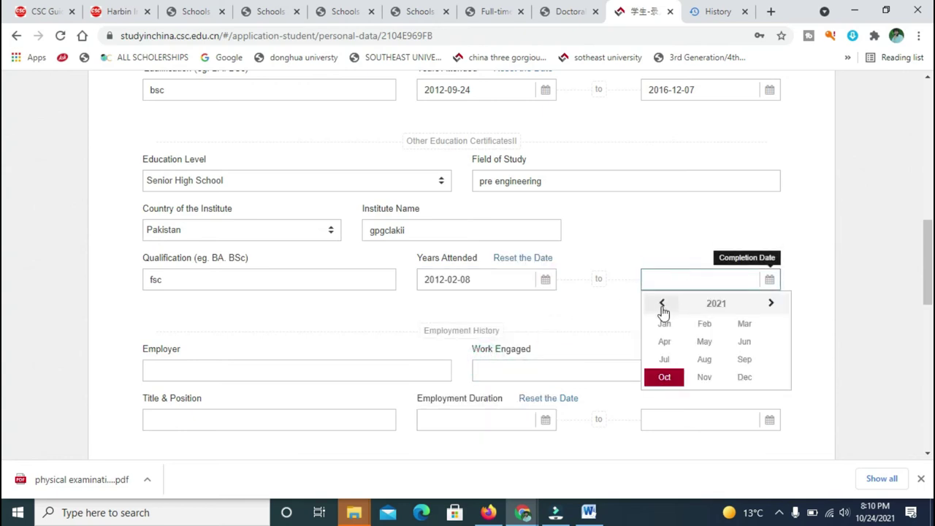
{"action": "left_click", "coordinate": [661, 307]}
{"action": "left_click", "coordinate": [661, 307]}
{"action": "left_click", "coordinate": [661, 307]}
{"action": "left_click", "coordinate": [661, 307]}
{"action": "left_click", "coordinate": [662, 307]}
{"action": "left_click", "coordinate": [705, 359]}
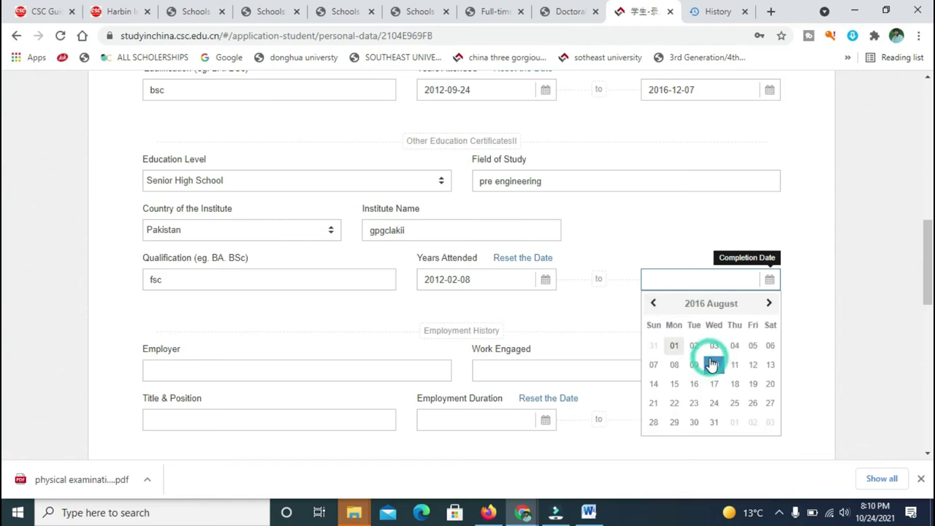
{"action": "left_click", "coordinate": [713, 352]}
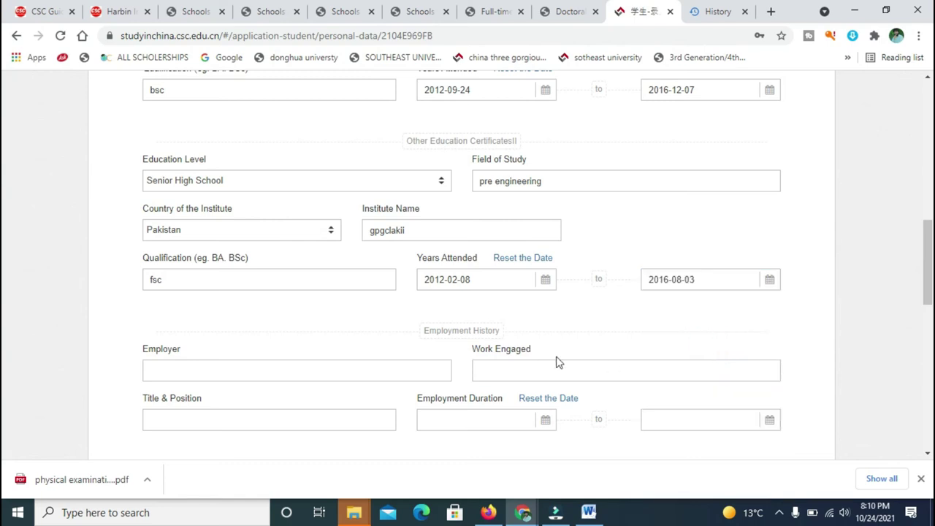
Verify and save the education and employment history.
{"action": "scroll", "coordinate": [926, 241], "scroll_direction": "down", "scroll_amount": 2}
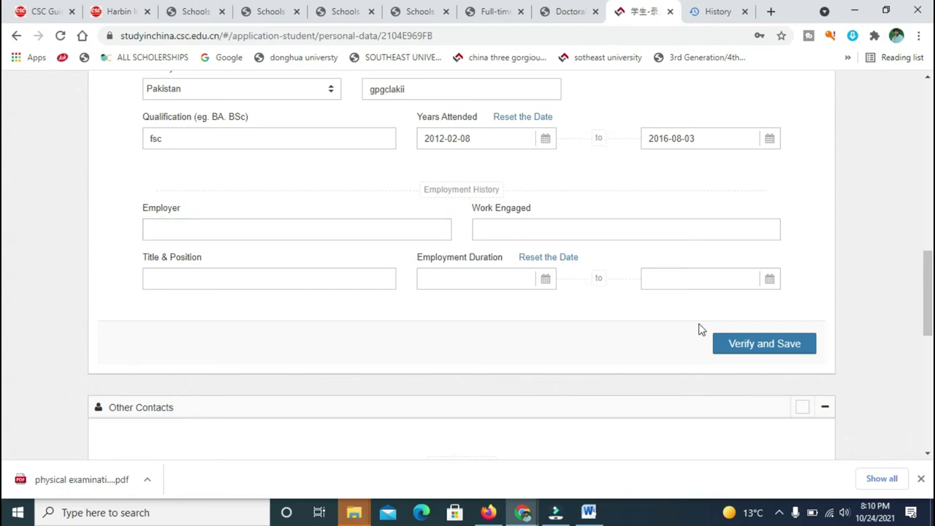
{"action": "left_click", "coordinate": [757, 353]}
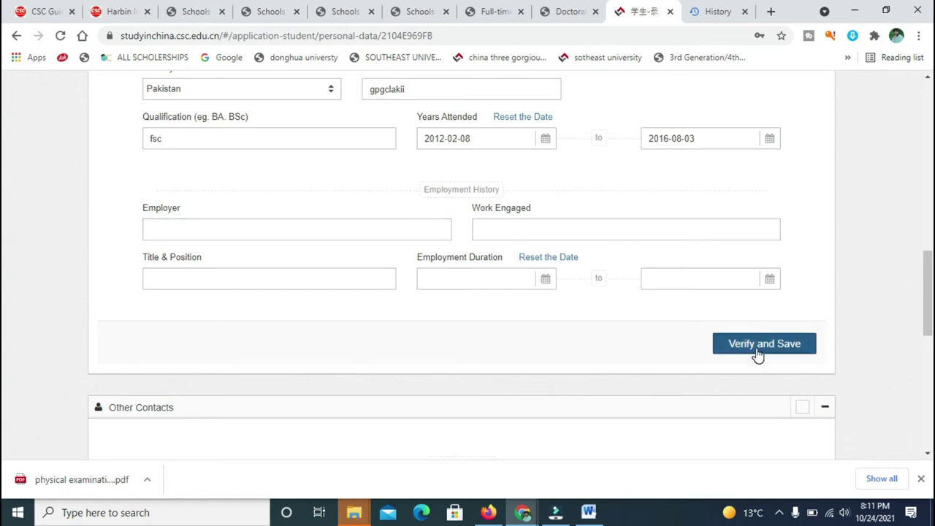
{"action": "left_click", "coordinate": [761, 347]}
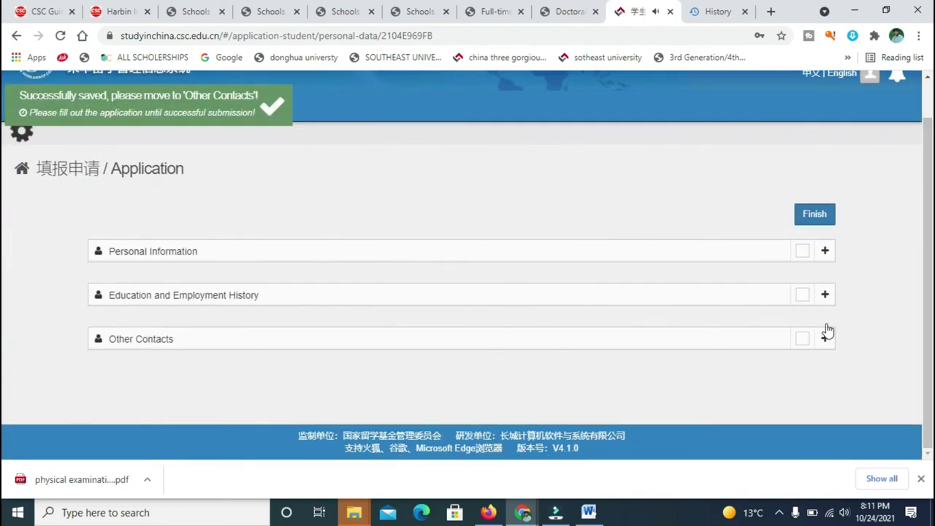
Expand the Other Contacts section for editing.
{"action": "left_click", "coordinate": [825, 336]}
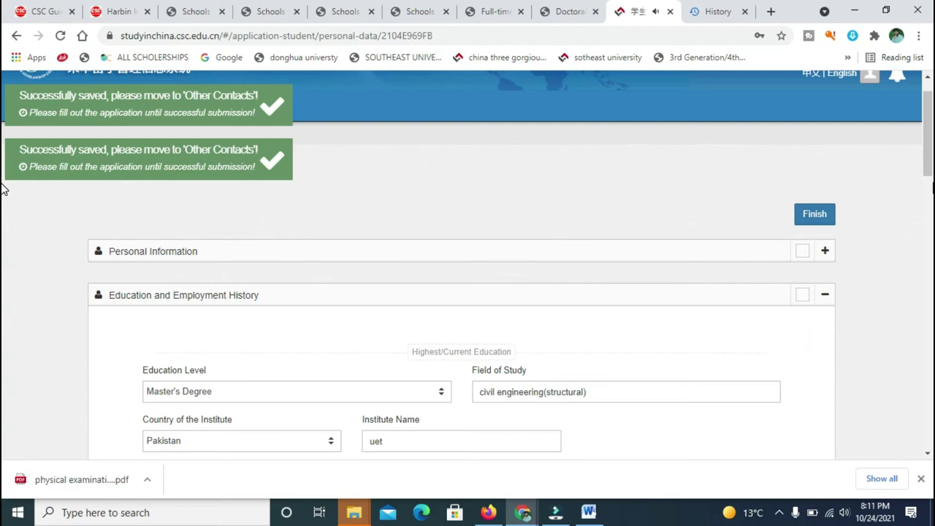
{"action": "scroll", "coordinate": [2, 265], "scroll_direction": "down", "scroll_amount": 10}
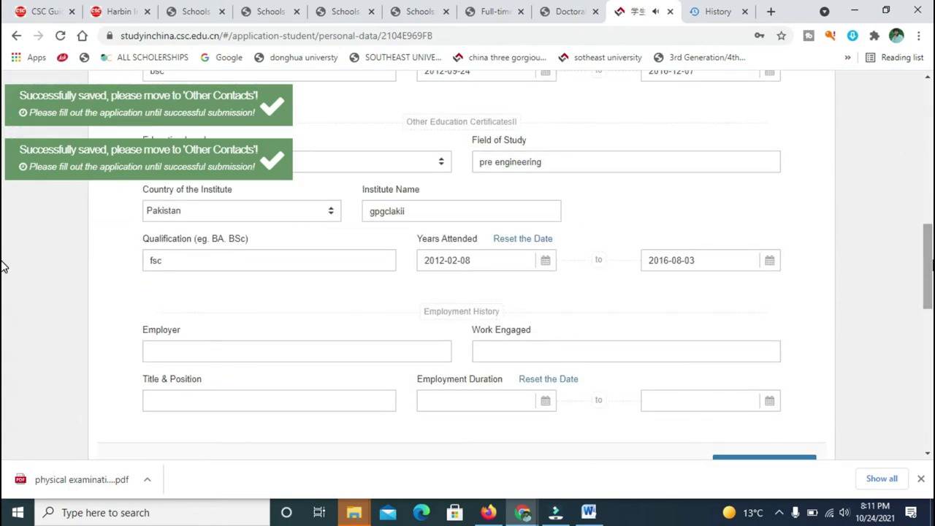
{"action": "scroll", "coordinate": [3, 340], "scroll_direction": "down", "scroll_amount": 5}
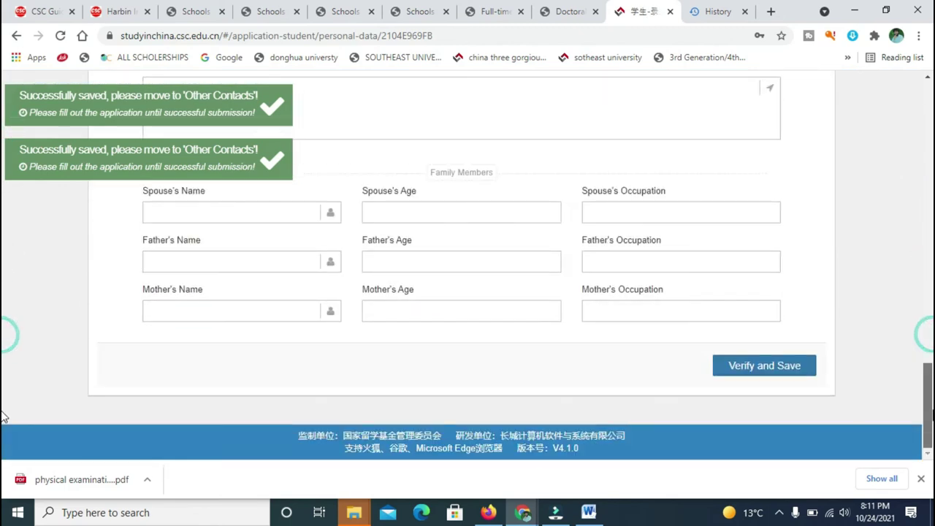
{"action": "scroll", "coordinate": [2, 343], "scroll_direction": "up", "scroll_amount": 4}
{"action": "scroll", "coordinate": [3, 343], "scroll_direction": "up", "scroll_amount": 1}
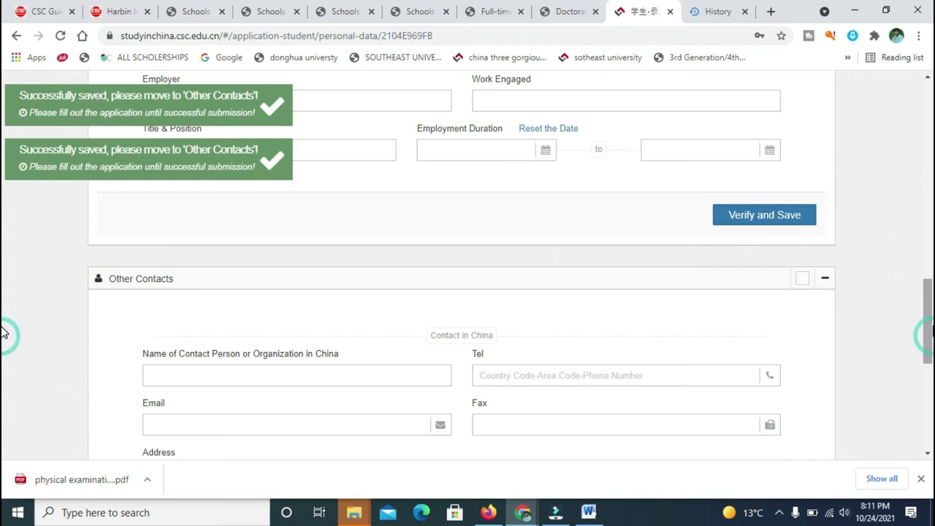
Enter the China contact's name, autofilled phone number, e-mail and address.
{"action": "left_click", "coordinate": [318, 370]}
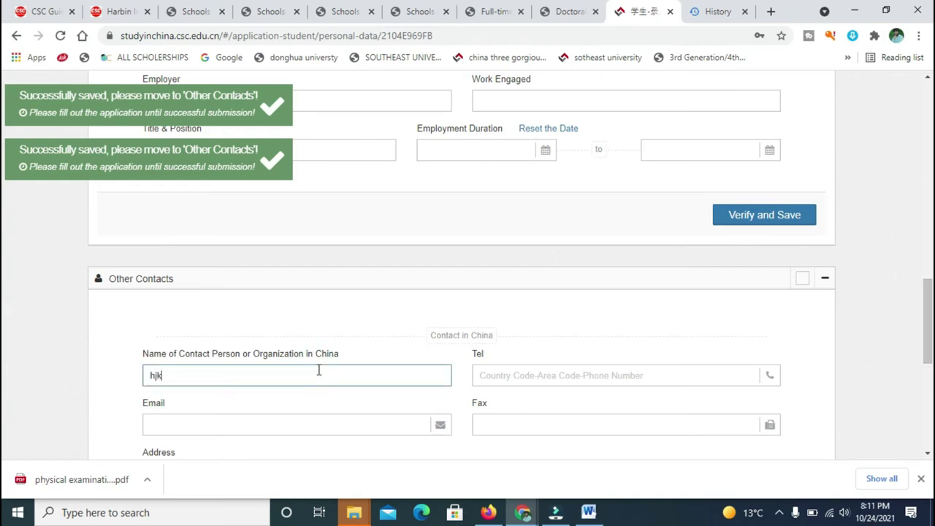
{"action": "left_click", "coordinate": [535, 371]}
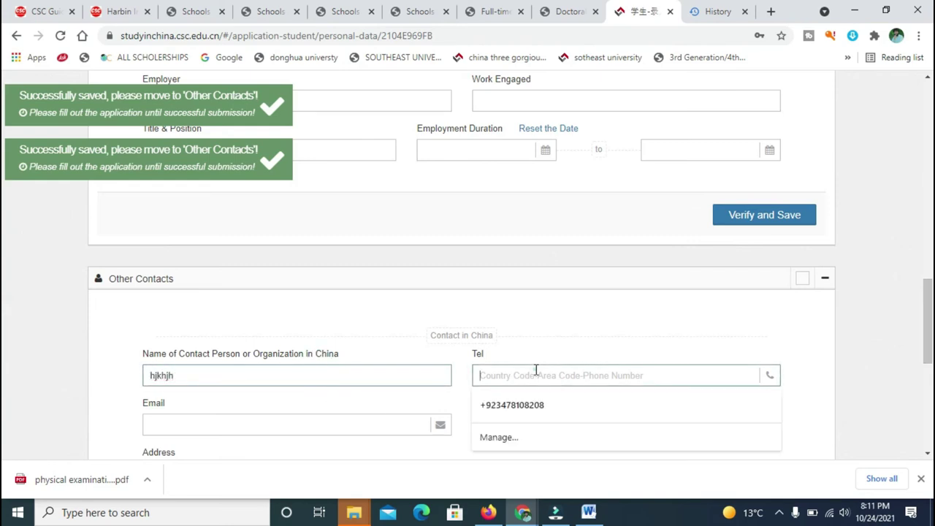
{"action": "left_click", "coordinate": [561, 405]}
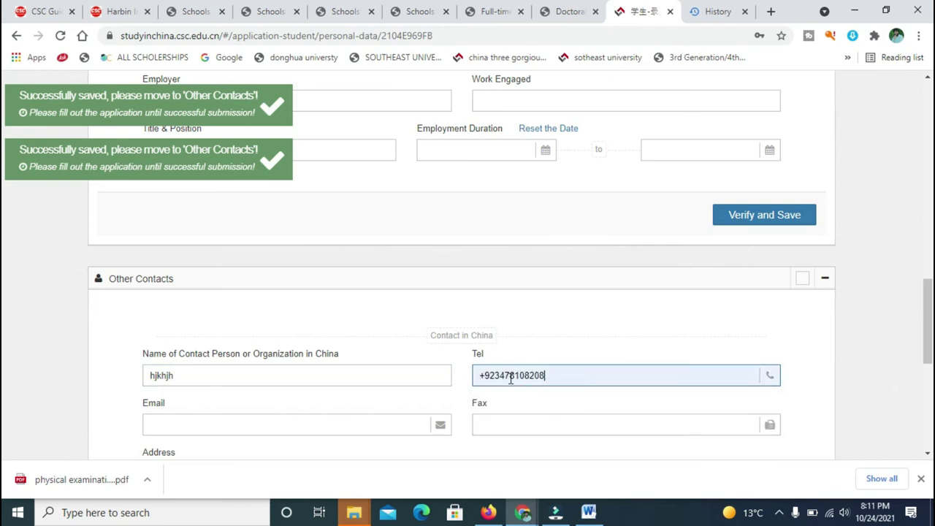
{"action": "scroll", "coordinate": [2, 335], "scroll_direction": "down", "scroll_amount": 3}
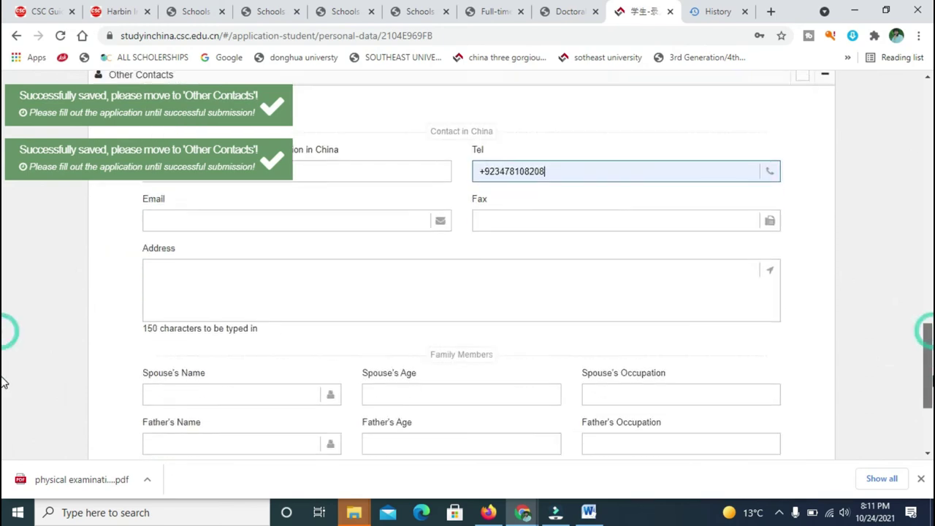
{"action": "scroll", "coordinate": [3, 372], "scroll_direction": "up", "scroll_amount": 1}
{"action": "left_click", "coordinate": [374, 308]}
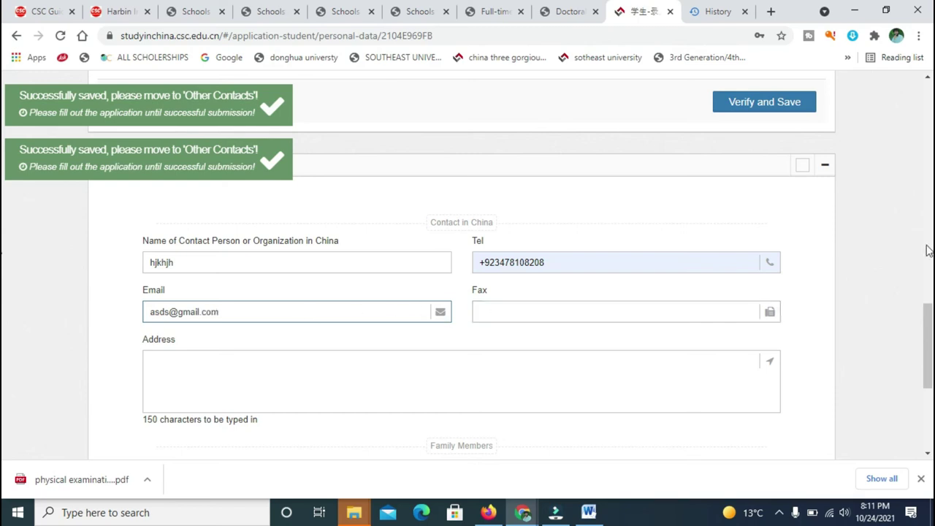
{"action": "scroll", "coordinate": [4, 357], "scroll_direction": "down", "scroll_amount": 2}
{"action": "left_click", "coordinate": [499, 248]}
{"action": "type", "text": "jfkldjgsdfjgkdfsllgd"}
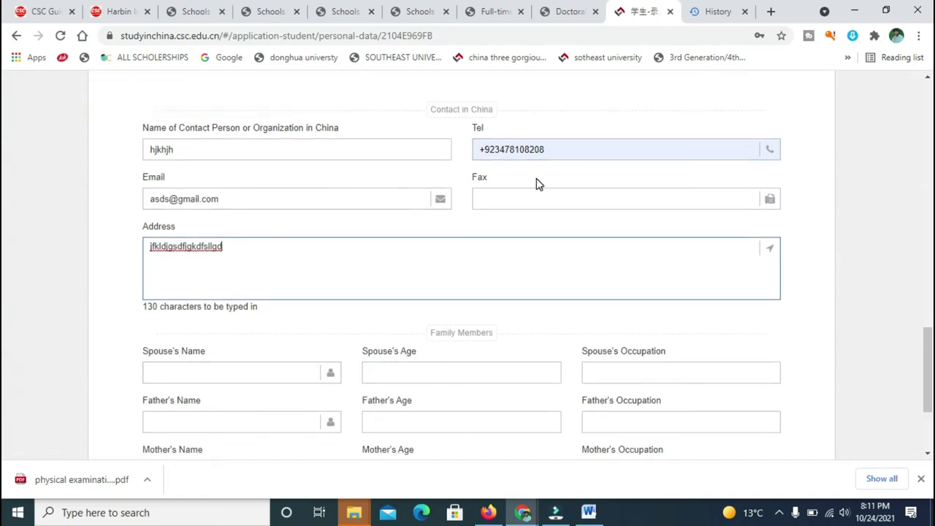
{"action": "scroll", "coordinate": [3, 427], "scroll_direction": "down", "scroll_amount": 3}
Leave the spouse, father and mother fields blank and verify and save Other Contacts.
{"action": "left_click", "coordinate": [241, 217]}
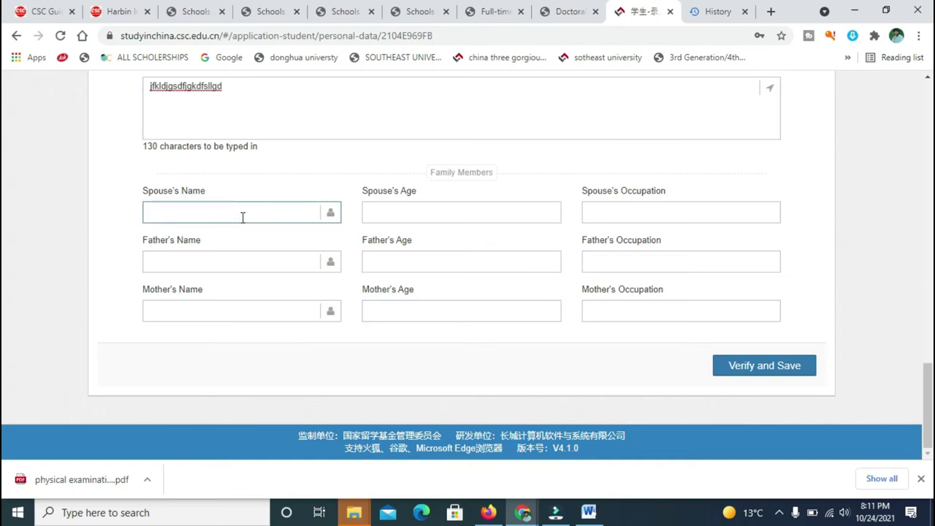
{"action": "left_click", "coordinate": [248, 266]}
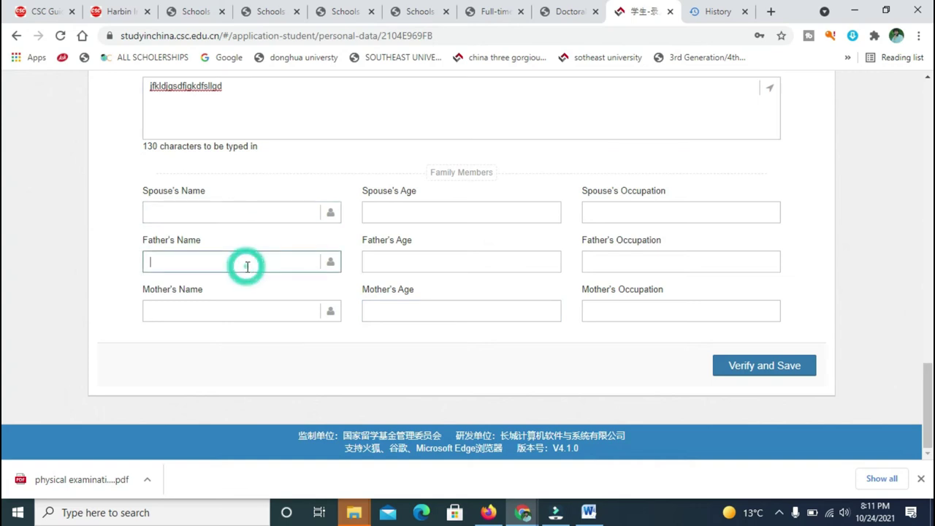
{"action": "left_click", "coordinate": [249, 209]}
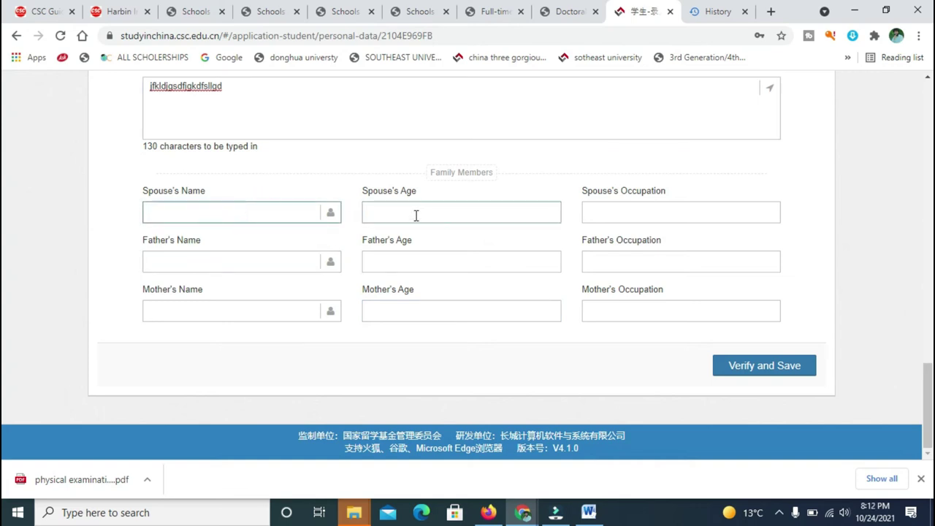
{"action": "left_click", "coordinate": [623, 208]}
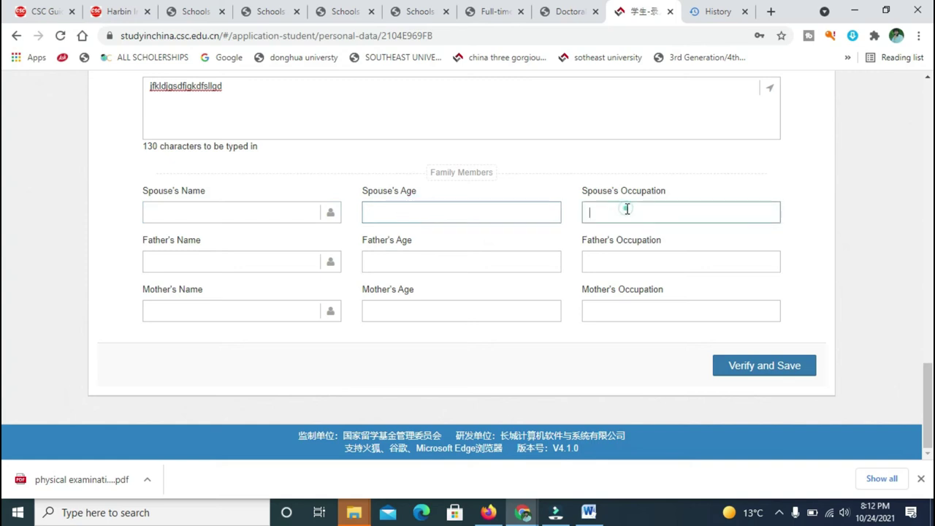
{"action": "left_click", "coordinate": [254, 263]}
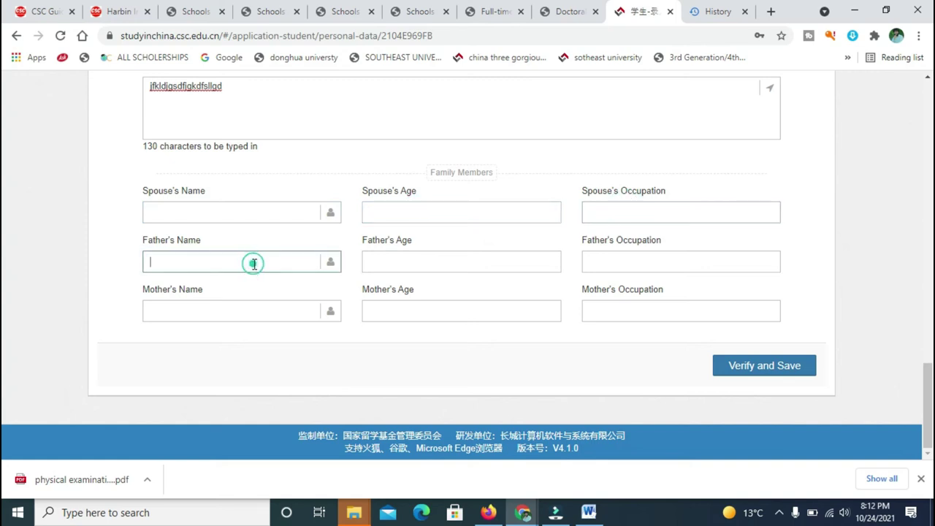
{"action": "left_click", "coordinate": [242, 312]}
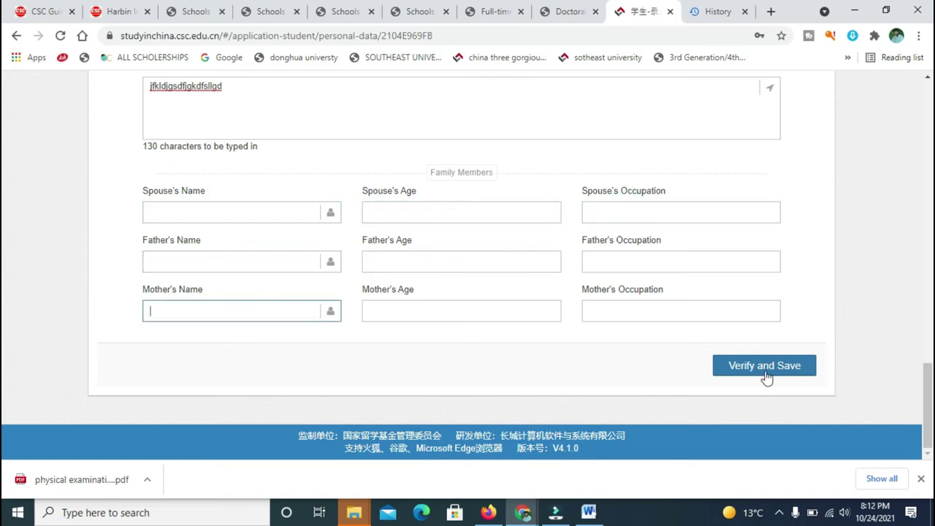
{"action": "left_click", "coordinate": [799, 364]}
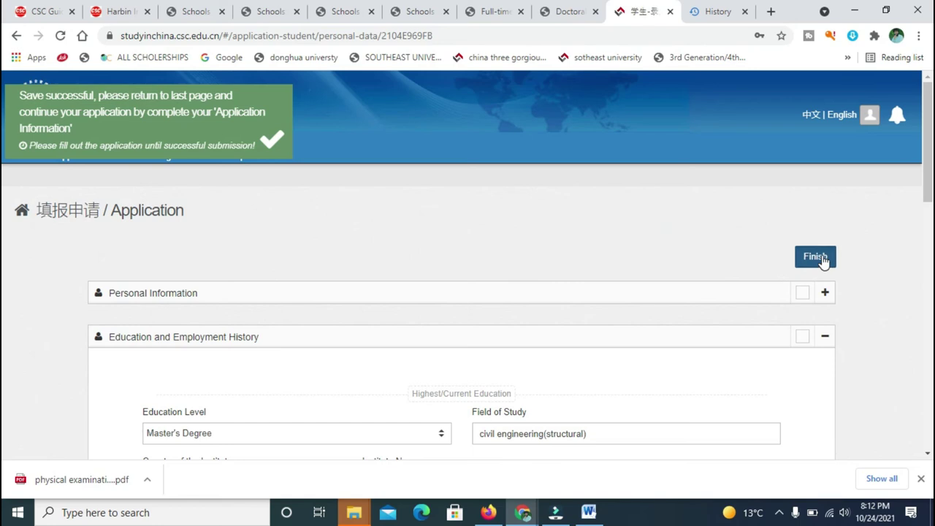
Return to the application overview and open the Type B application.
{"action": "left_click", "coordinate": [815, 256]}
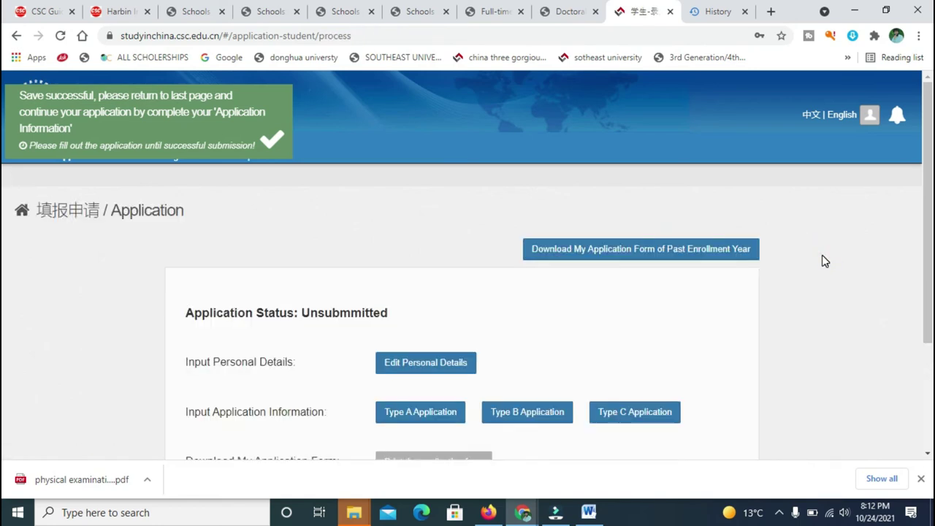
{"action": "scroll", "coordinate": [3, 226], "scroll_direction": "down", "scroll_amount": 1}
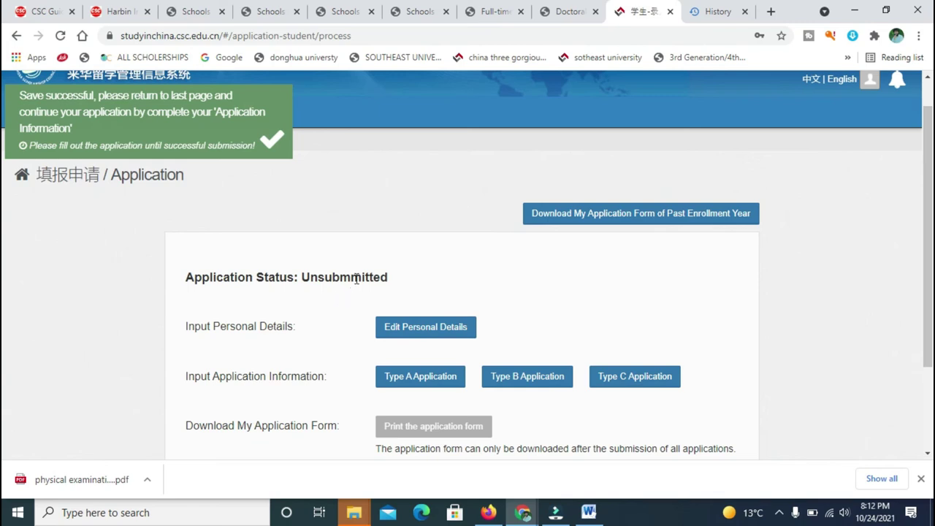
{"action": "left_click", "coordinate": [528, 377]}
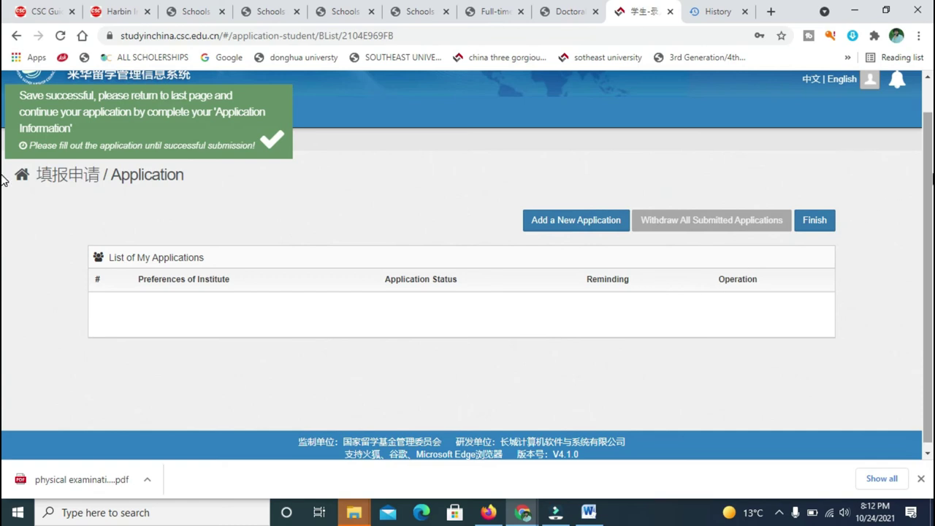
{"action": "scroll", "coordinate": [3, 181], "scroll_direction": "down", "scroll_amount": 1}
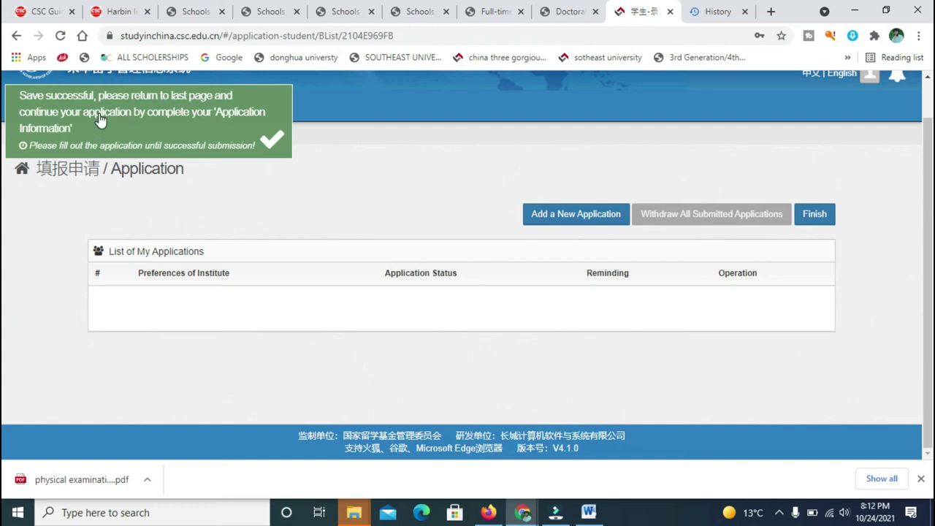
Dismiss the save notice and reopen Edit Personal Details from Application online.
{"action": "left_click", "coordinate": [274, 142]}
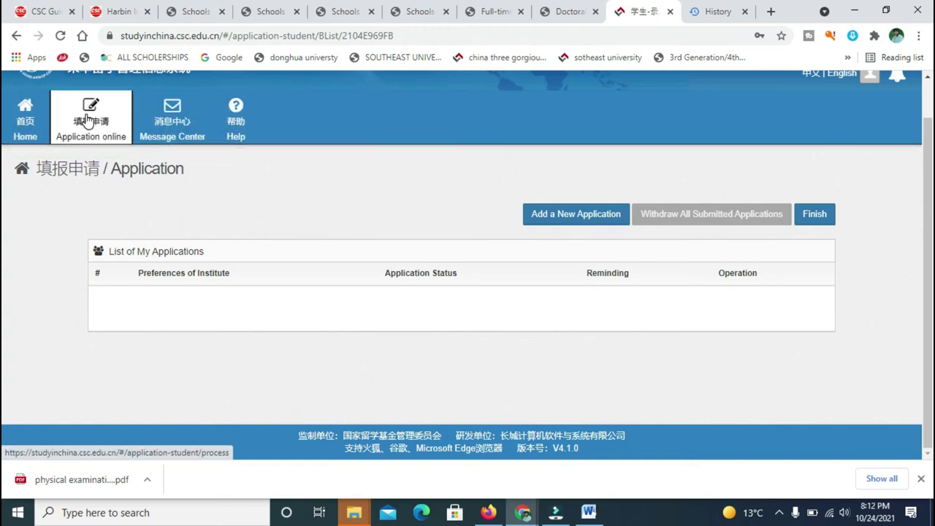
{"action": "left_click", "coordinate": [16, 131]}
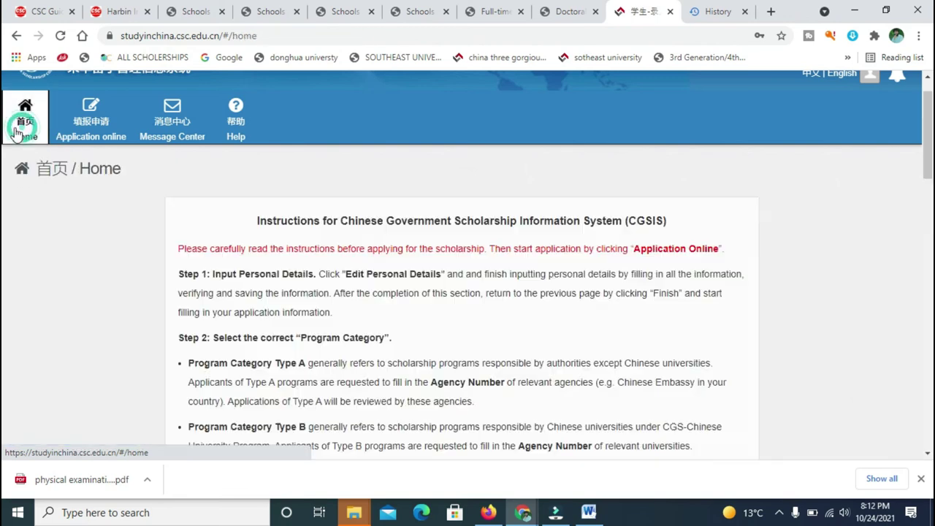
{"action": "left_click", "coordinate": [87, 137]}
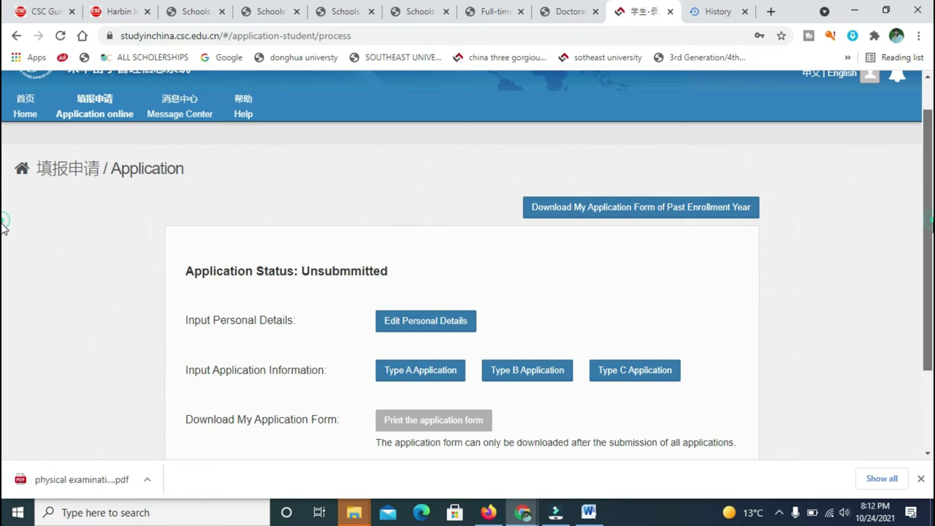
{"action": "scroll", "coordinate": [2, 226], "scroll_direction": "down", "scroll_amount": 1}
{"action": "scroll", "coordinate": [2, 249], "scroll_direction": "down", "scroll_amount": 3}
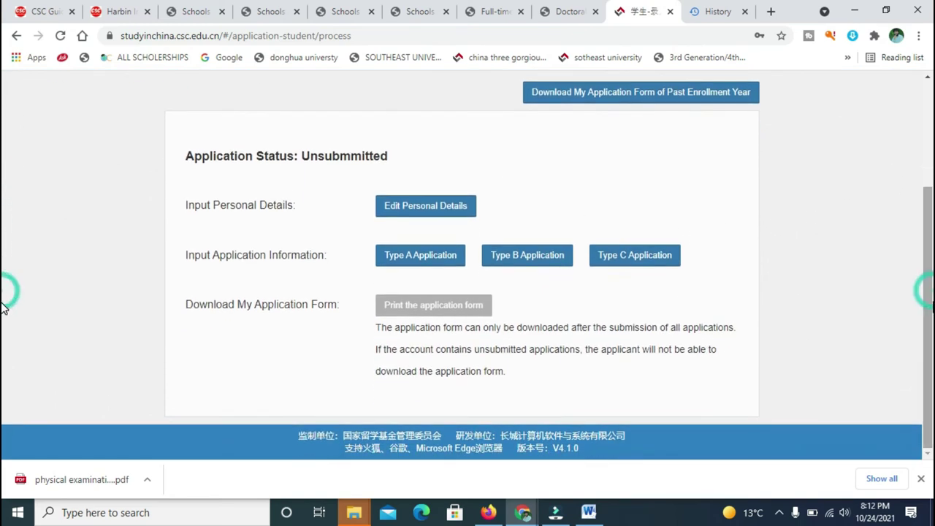
{"action": "left_click", "coordinate": [436, 218]}
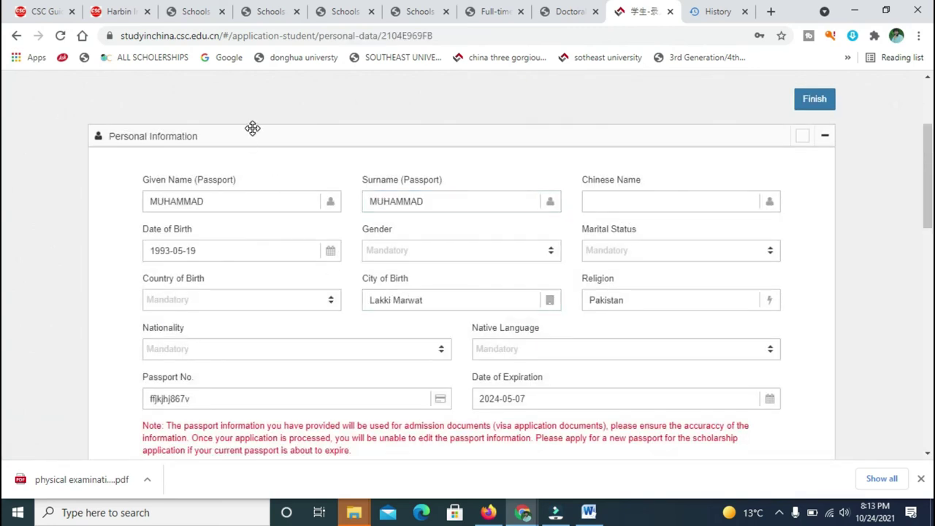
{"action": "scroll", "coordinate": [5, 173], "scroll_direction": "up", "scroll_amount": 3}
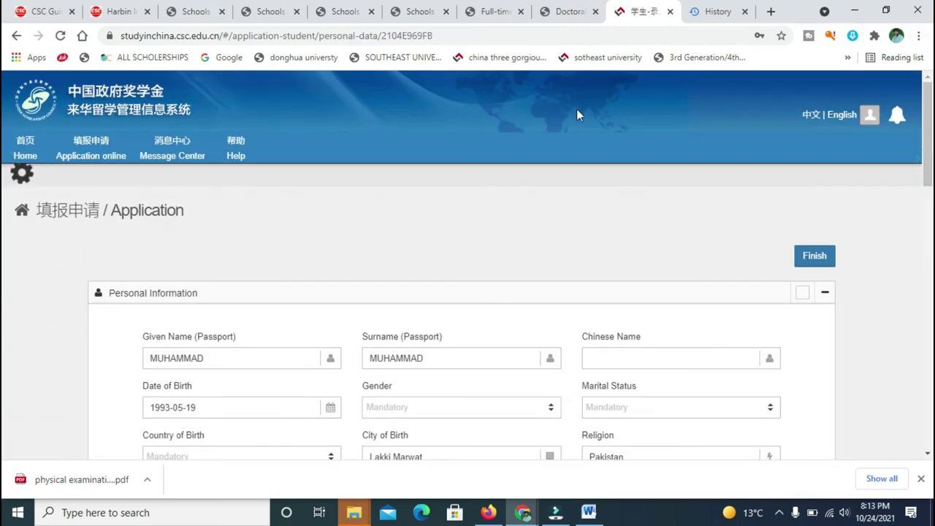
Reread the Home page's Program Category Type B paragraph, then switch to the Harbin guide tab.
{"action": "left_click", "coordinate": [25, 182]}
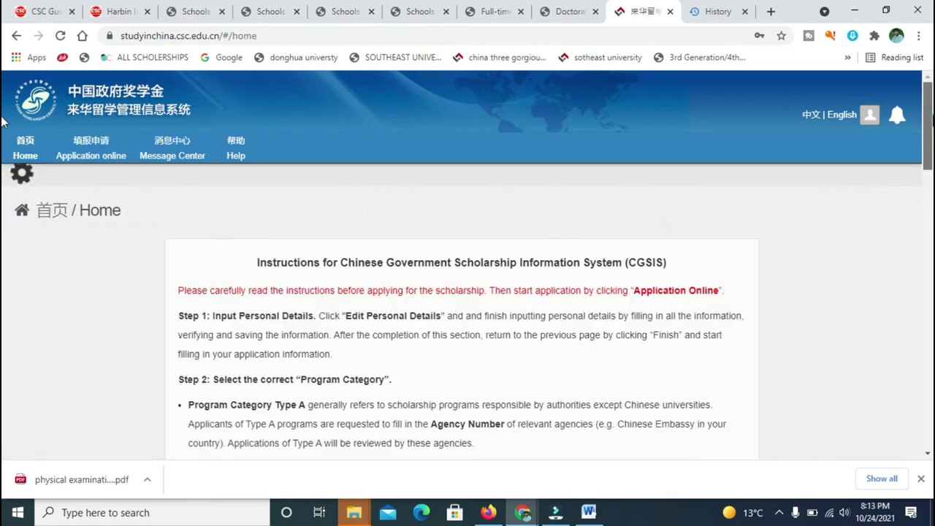
{"action": "scroll", "coordinate": [1, 122], "scroll_direction": "down", "scroll_amount": 3}
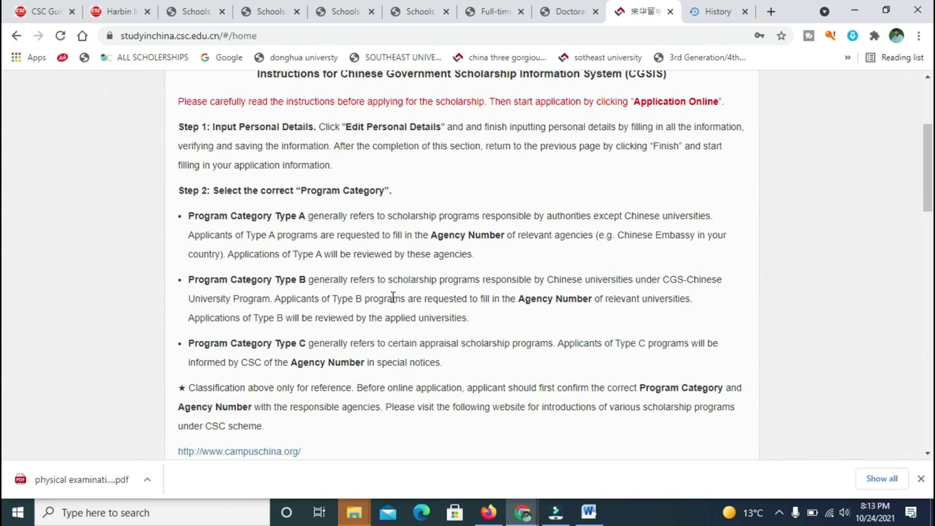
{"action": "left_click_drag", "start_coordinate": [300, 279], "coordinate": [311, 279]}
{"action": "left_click", "coordinate": [310, 279]}
{"action": "left_click", "coordinate": [142, 12]}
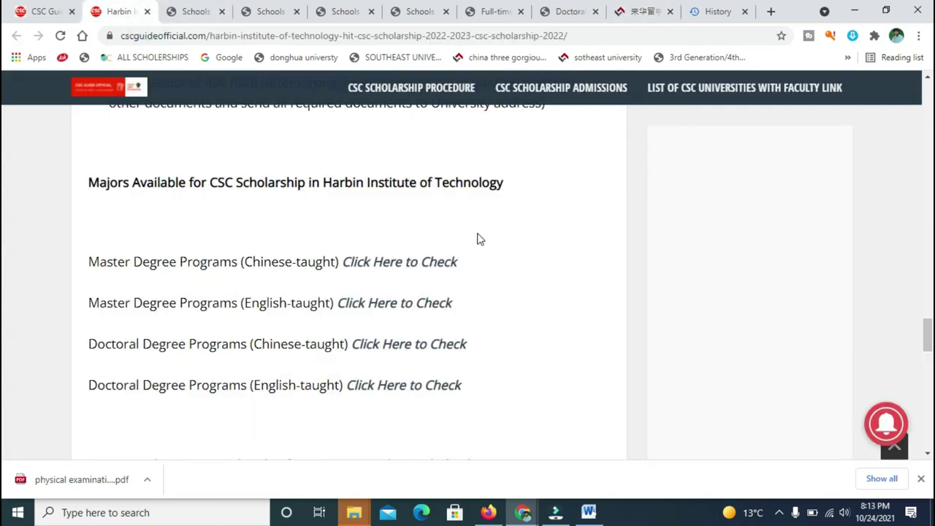
Select HIT's Agency Number 10213 in the Required Documents List, then return to the system tab.
{"action": "scroll", "coordinate": [926, 340], "scroll_direction": "down", "scroll_amount": 5}
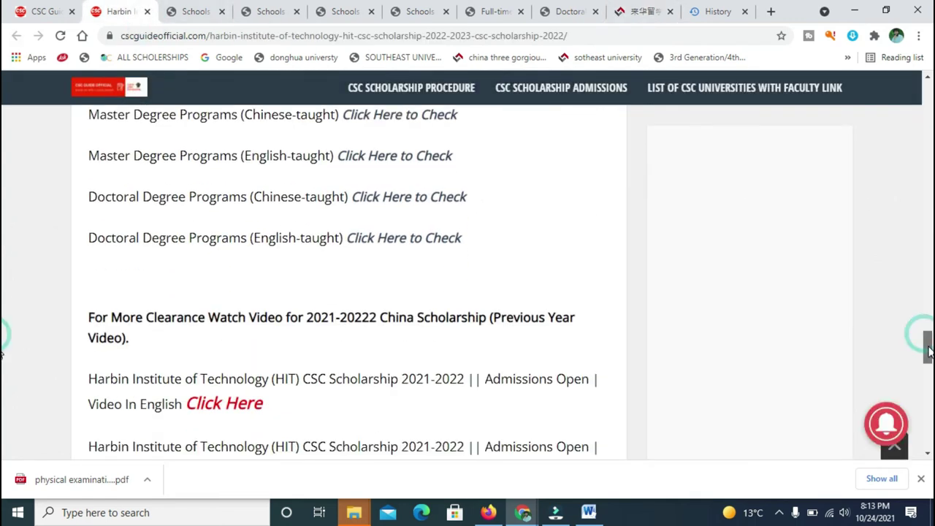
{"action": "left_click_drag", "start_coordinate": [926, 362], "coordinate": [926, 318]}
{"action": "scroll", "coordinate": [4, 314], "scroll_direction": "up", "scroll_amount": 3}
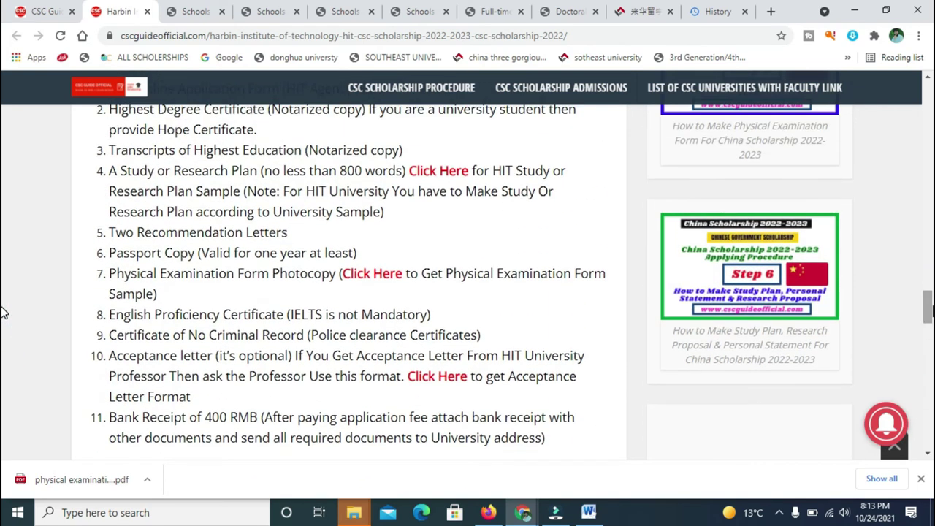
{"action": "scroll", "coordinate": [4, 296], "scroll_direction": "up", "scroll_amount": 1}
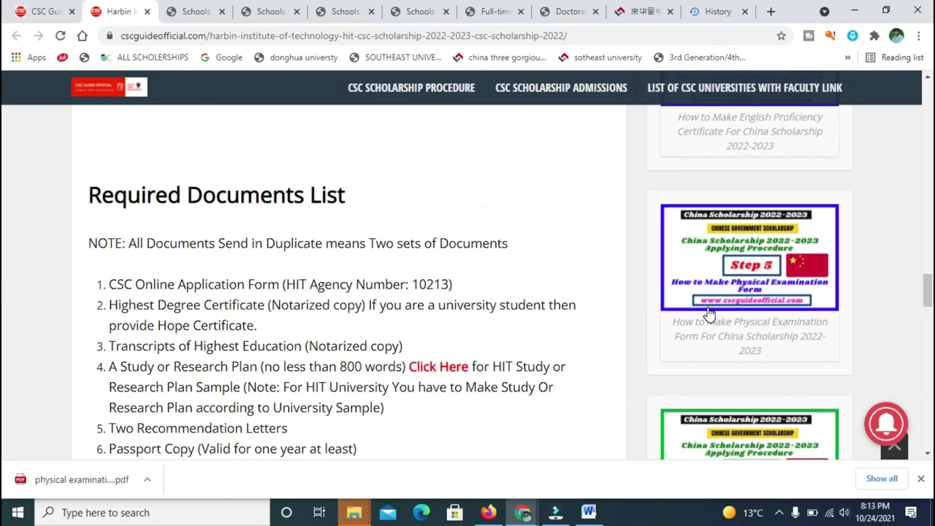
{"action": "left_click_drag", "start_coordinate": [456, 285], "coordinate": [405, 284]}
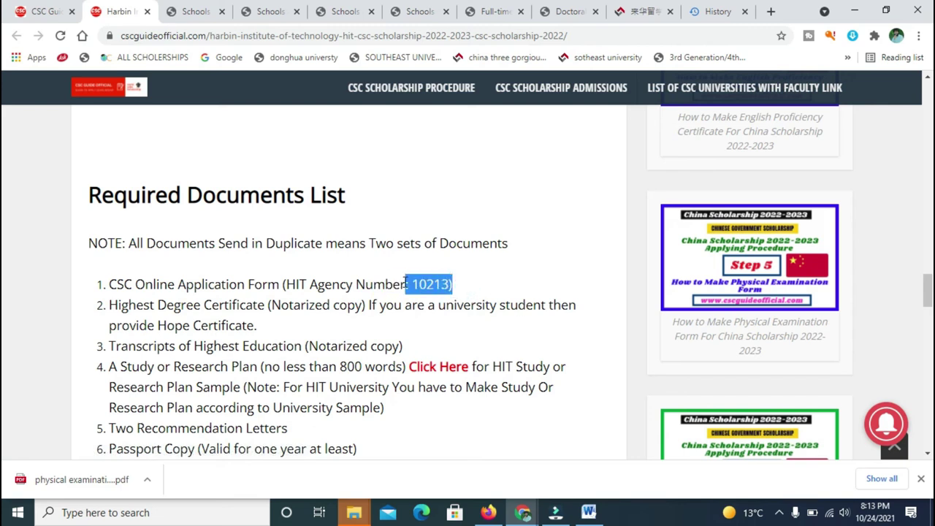
{"action": "left_click", "coordinate": [488, 282]}
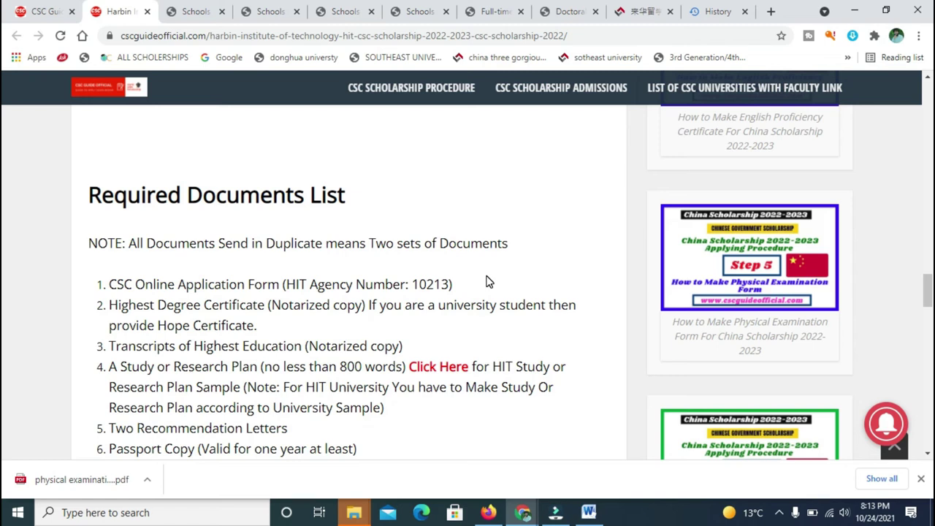
{"action": "left_click_drag", "start_coordinate": [457, 284], "coordinate": [411, 288]}
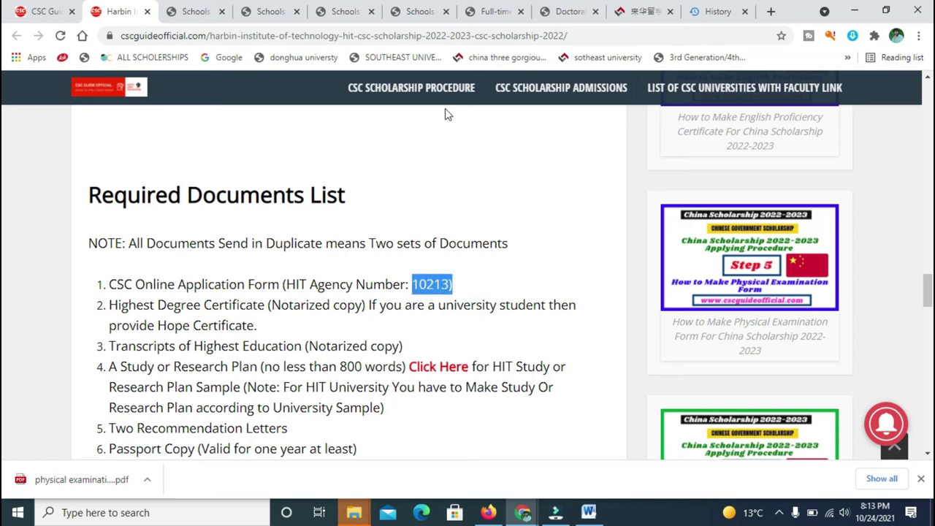
{"action": "left_click", "coordinate": [626, 12]}
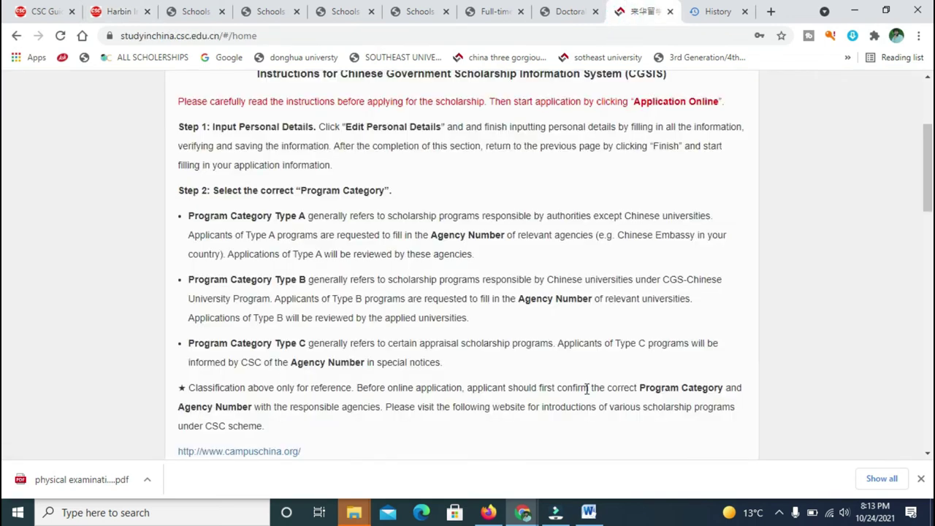
From Application online, open the Type B application list and add a new application.
{"action": "scroll", "coordinate": [5, 176], "scroll_direction": "down", "scroll_amount": 5}
{"action": "scroll", "coordinate": [4, 175], "scroll_direction": "up", "scroll_amount": 8}
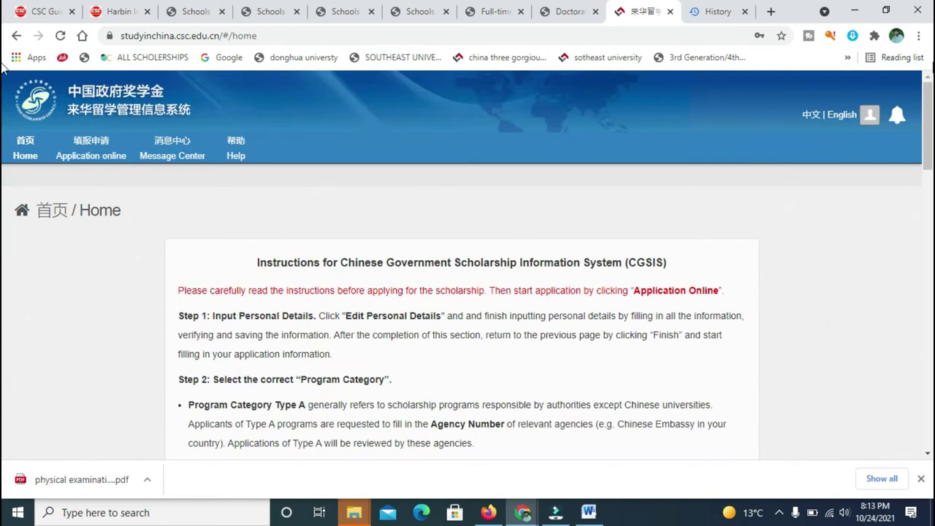
{"action": "left_click", "coordinate": [111, 170]}
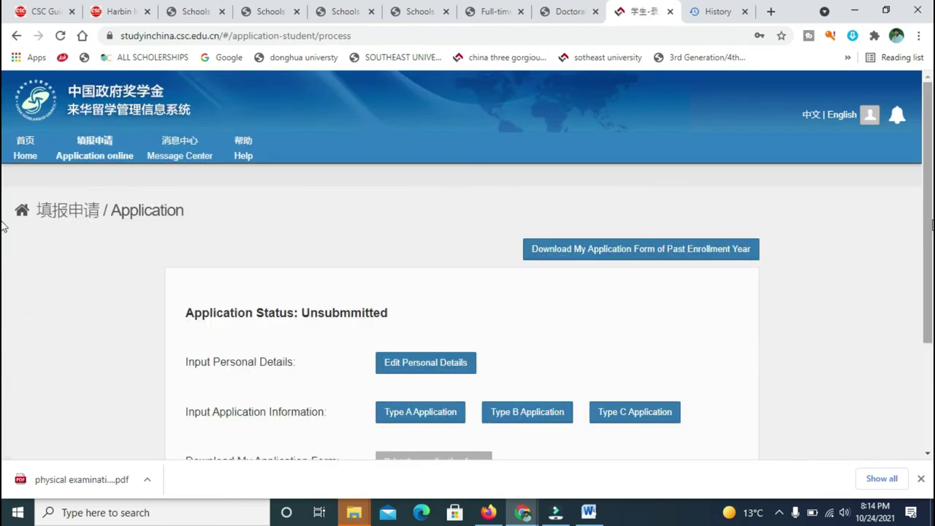
{"action": "scroll", "coordinate": [2, 223], "scroll_direction": "down", "scroll_amount": 2}
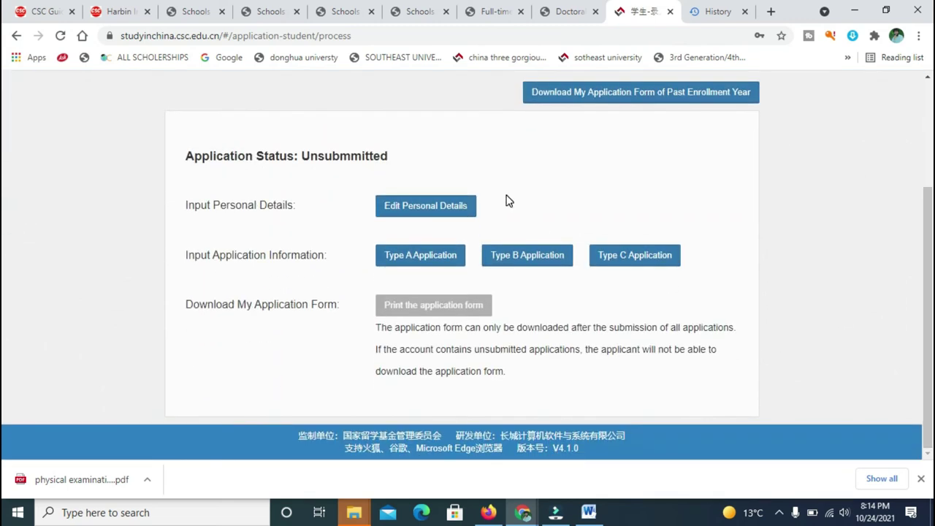
{"action": "left_click", "coordinate": [529, 261]}
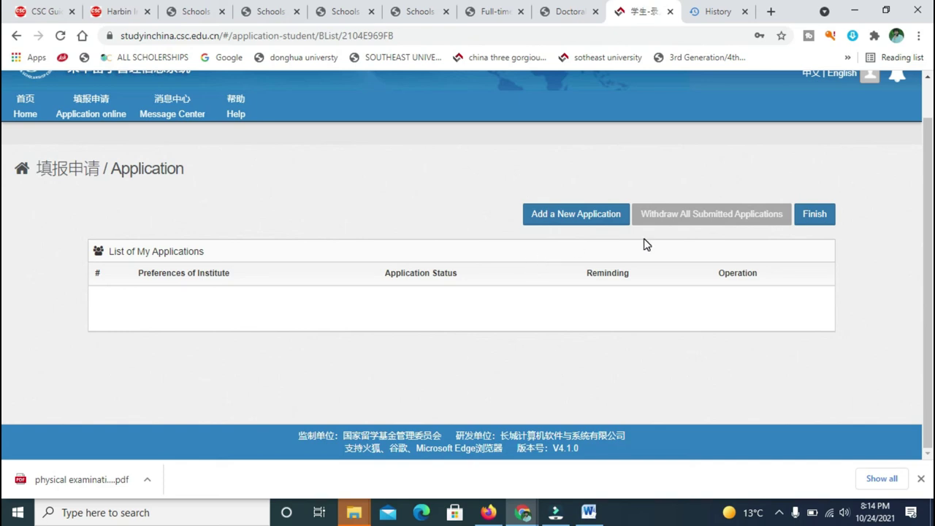
{"action": "left_click", "coordinate": [558, 219]}
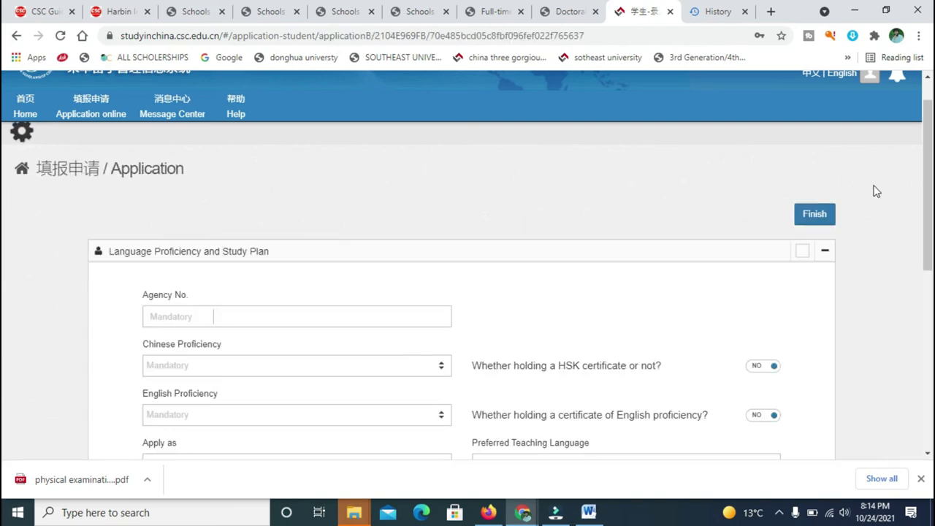
Copy the agency number 10213 from the Harbin guide page.
{"action": "scroll", "coordinate": [3, 186], "scroll_direction": "down", "scroll_amount": 1}
{"action": "scroll", "coordinate": [4, 187], "scroll_direction": "down", "scroll_amount": 1}
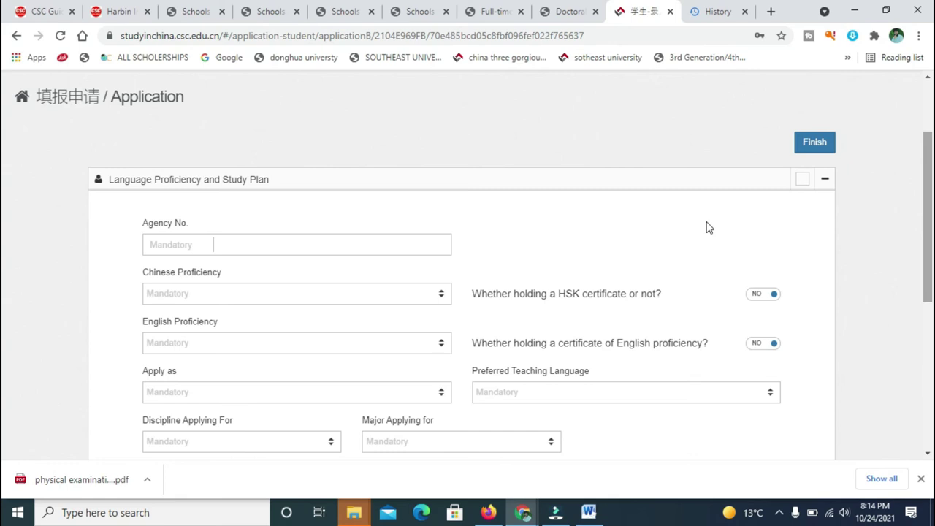
{"action": "left_click", "coordinate": [357, 243]}
{"action": "left_click", "coordinate": [128, 11]}
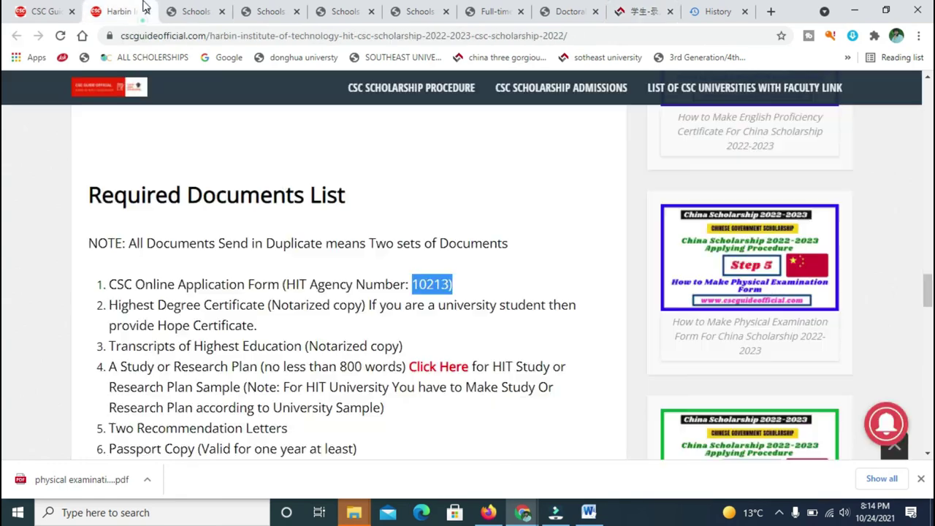
{"action": "right_click", "coordinate": [433, 286]}
{"action": "left_click", "coordinate": [455, 298]}
Paste 10213 into Agency No. and delete the stray trailing bracket.
{"action": "left_click", "coordinate": [626, 11]}
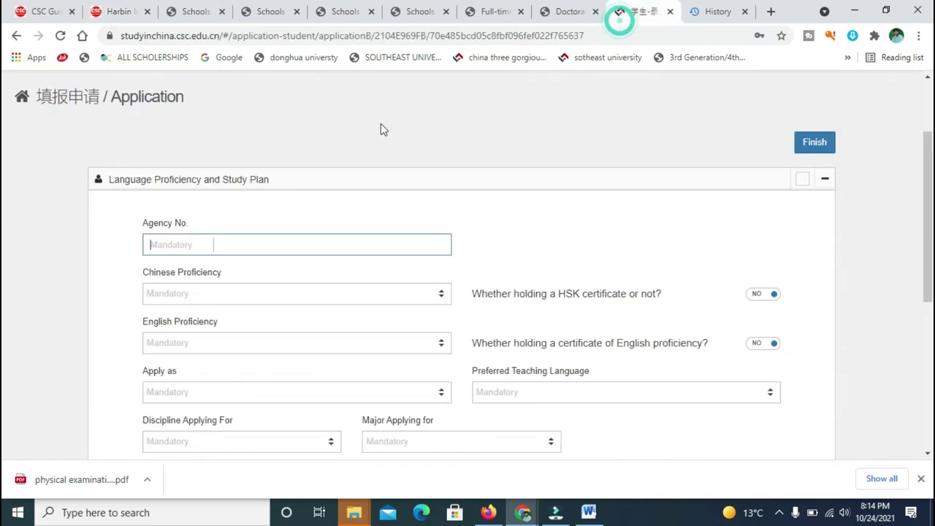
{"action": "right_click", "coordinate": [278, 249]}
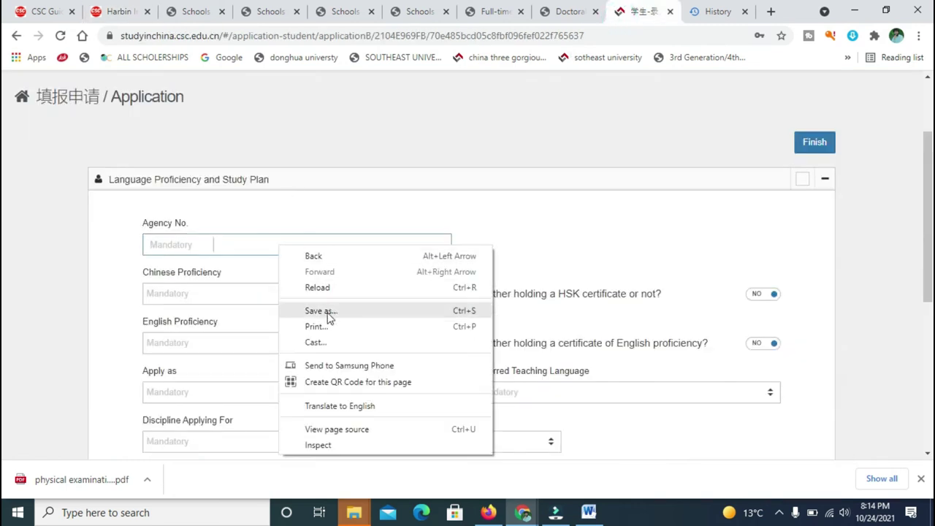
{"action": "left_click", "coordinate": [257, 249]}
{"action": "left_click", "coordinate": [256, 249]}
{"action": "key", "text": "ctrl+v"}
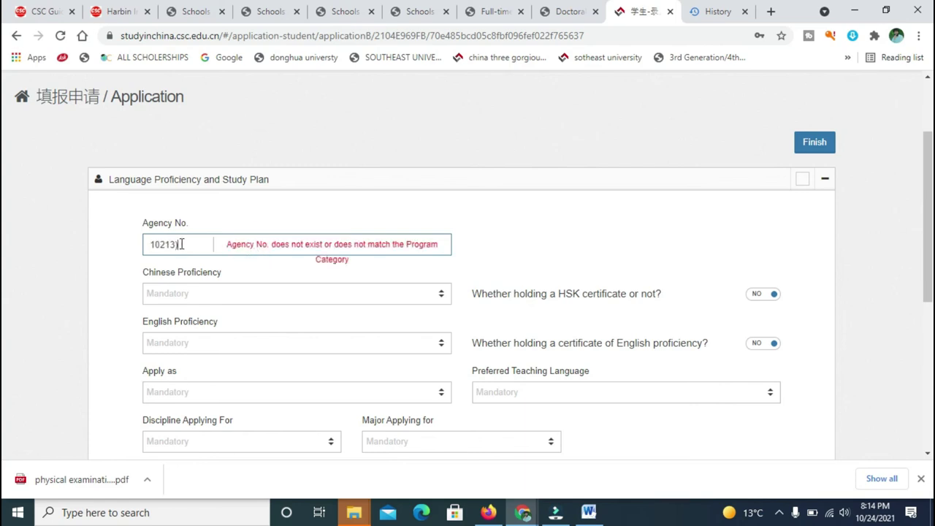
{"action": "left_click", "coordinate": [181, 244]}
{"action": "key", "text": "BackSpace"}
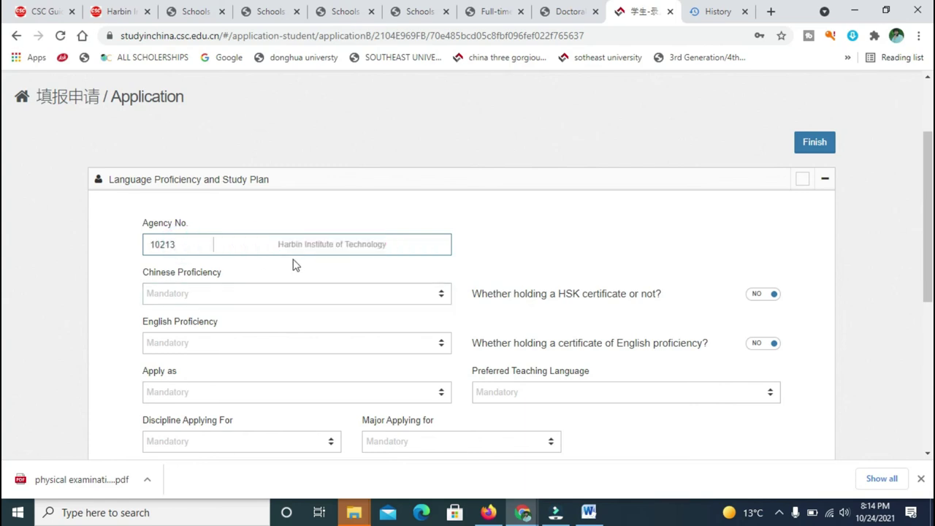
Set Chinese proficiency to None and English proficiency to Excellent.
{"action": "left_click", "coordinate": [316, 292]}
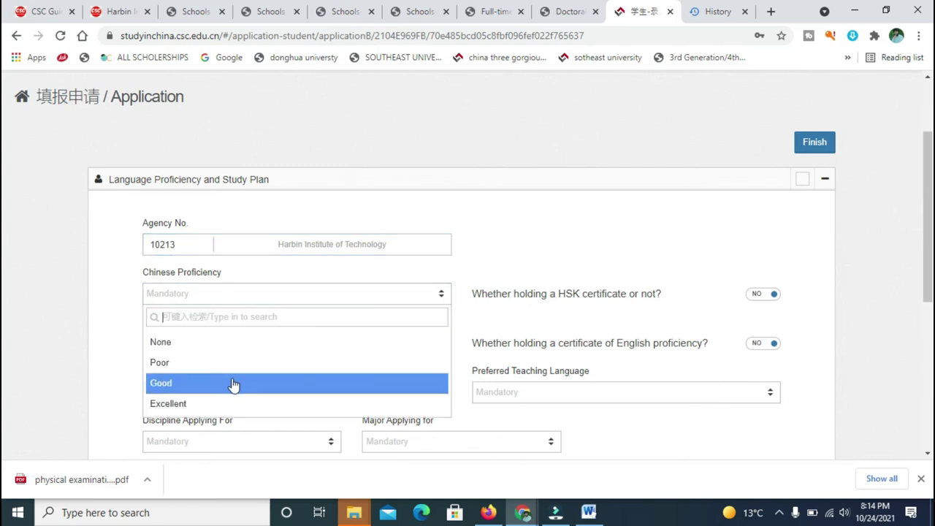
{"action": "left_click", "coordinate": [237, 341]}
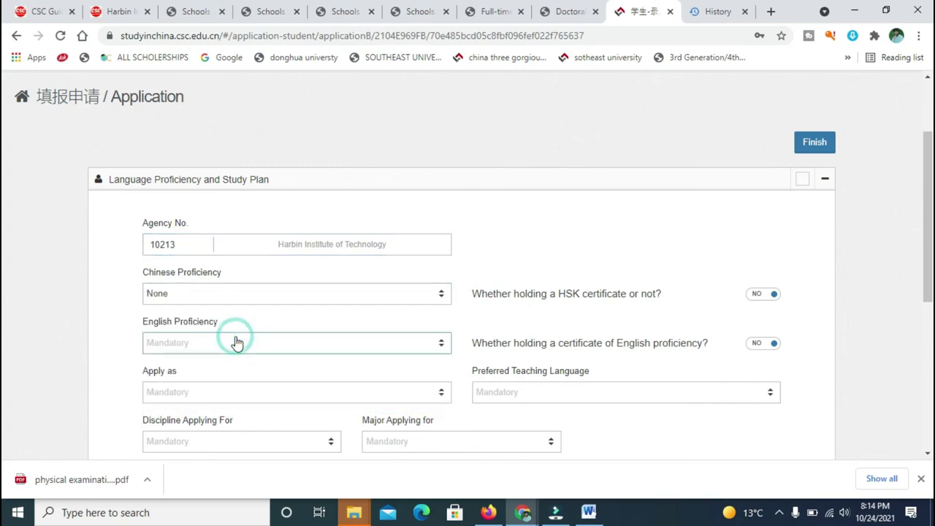
{"action": "left_click", "coordinate": [244, 344]}
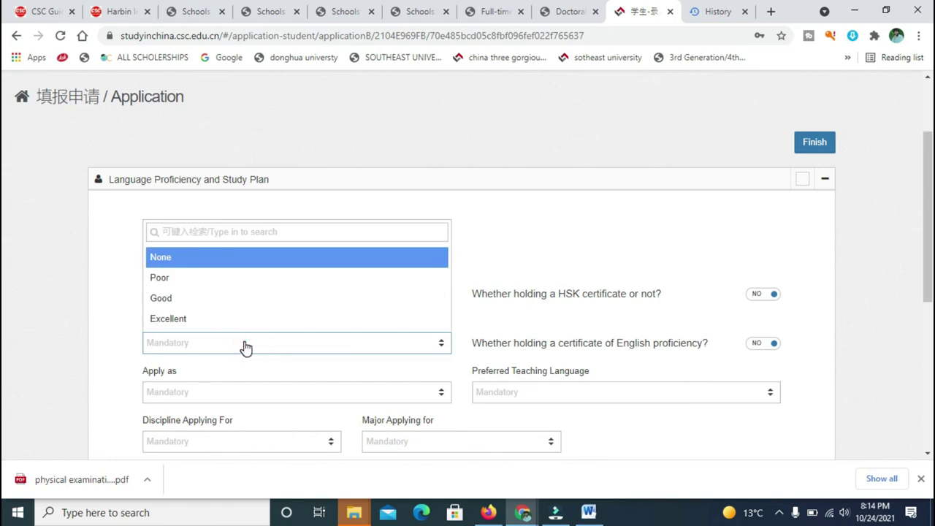
{"action": "left_click", "coordinate": [244, 318]}
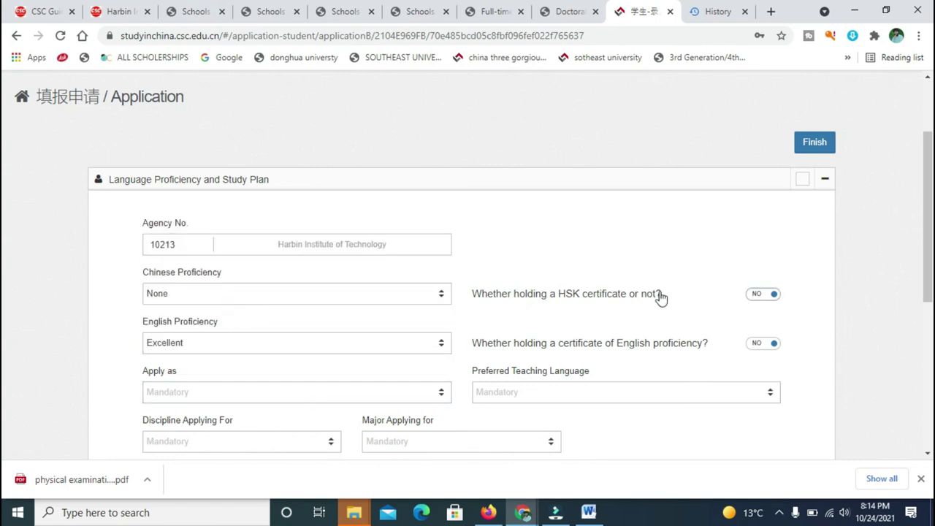
Leave the English certificate switch at NO after briefly trying YES.
{"action": "scroll", "coordinate": [2, 287], "scroll_direction": "down", "scroll_amount": 2}
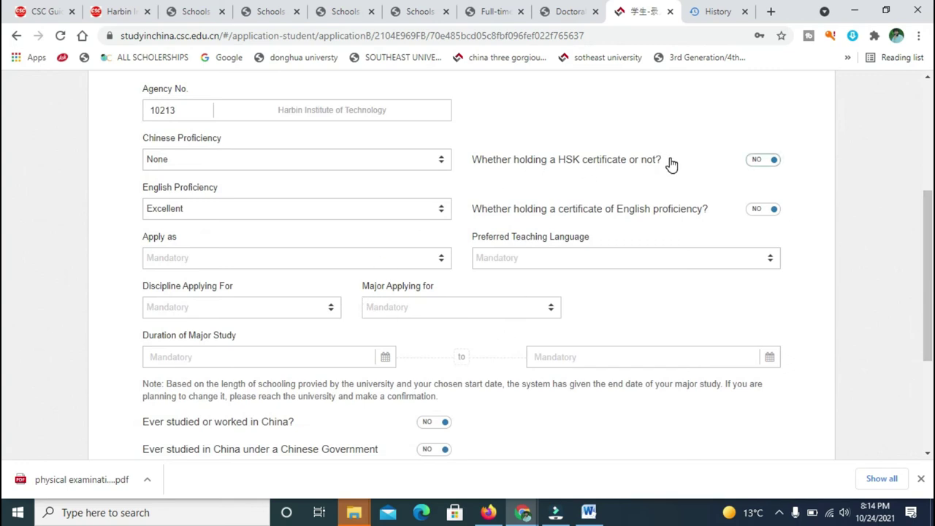
{"action": "left_click", "coordinate": [761, 211]}
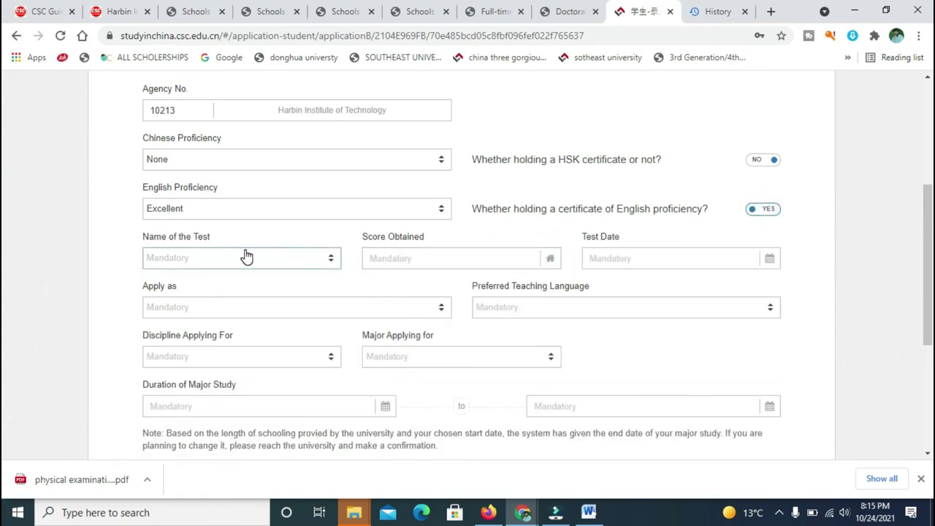
{"action": "left_click", "coordinate": [433, 259]}
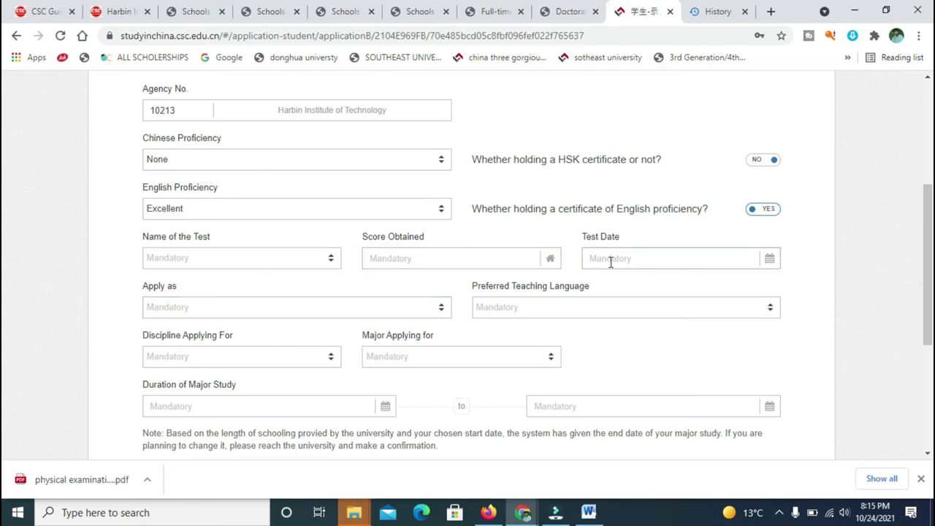
{"action": "left_click", "coordinate": [281, 260]}
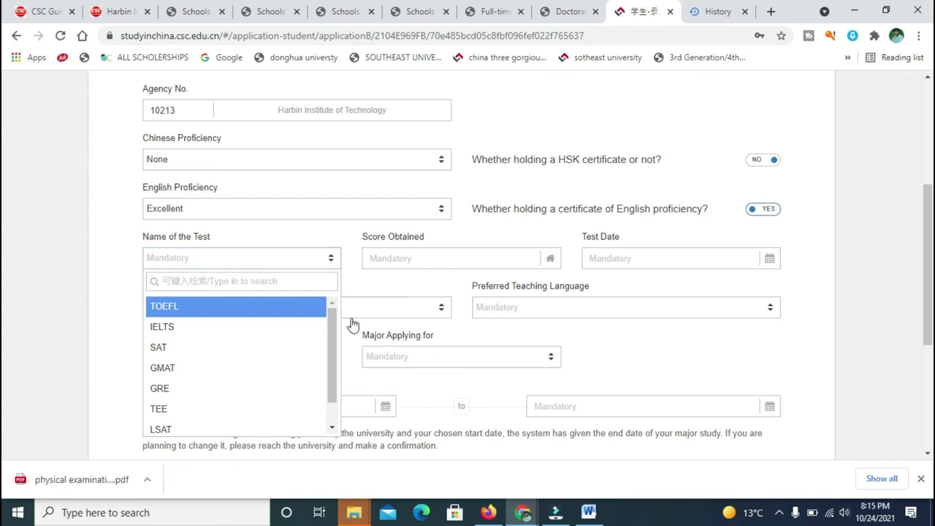
{"action": "left_click_drag", "start_coordinate": [332, 345], "coordinate": [336, 377]}
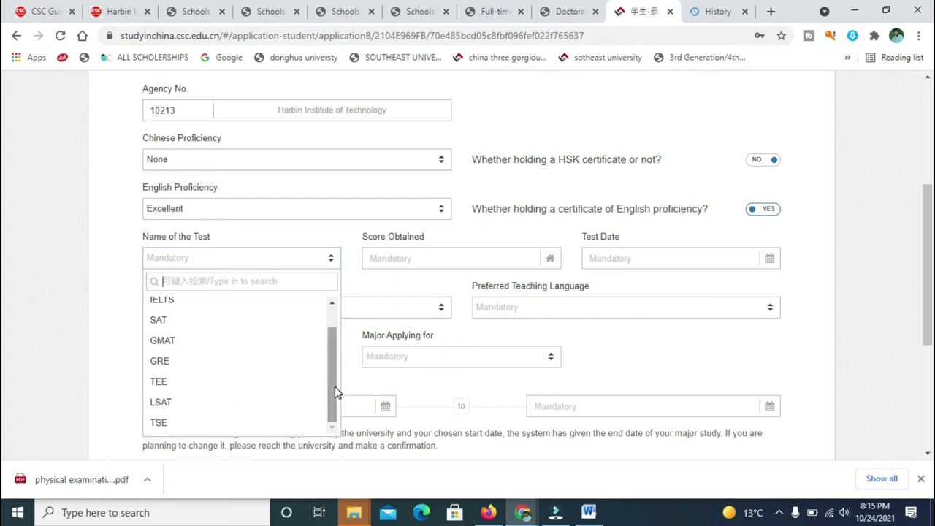
{"action": "left_click", "coordinate": [334, 387]}
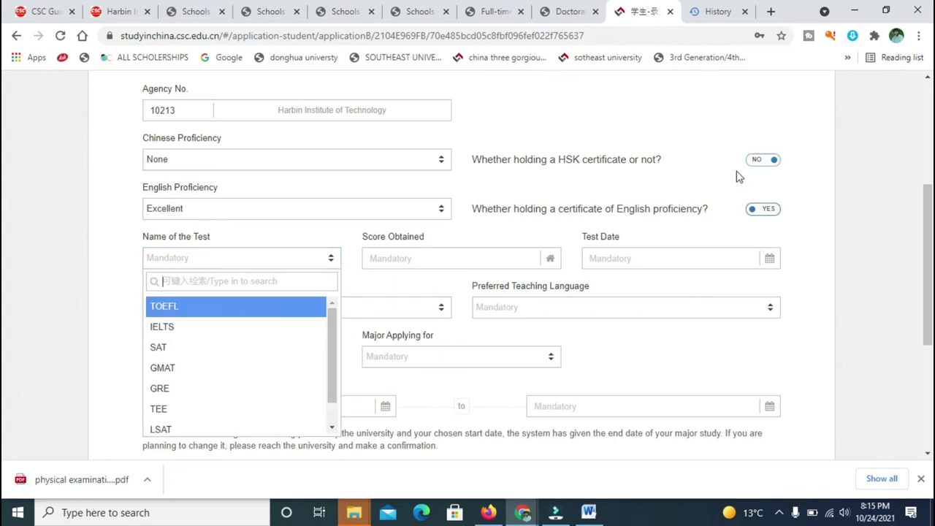
{"action": "left_click", "coordinate": [771, 211]}
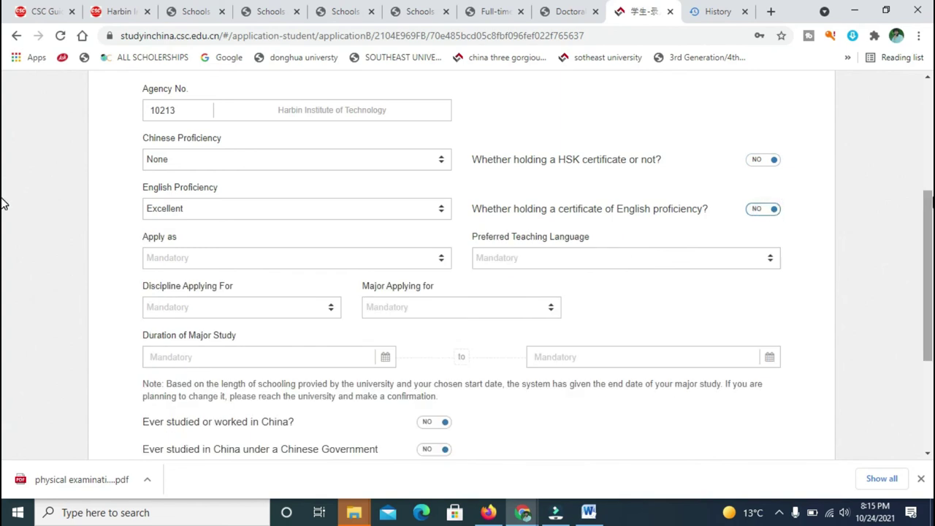
{"action": "scroll", "coordinate": [4, 205], "scroll_direction": "down", "scroll_amount": 2}
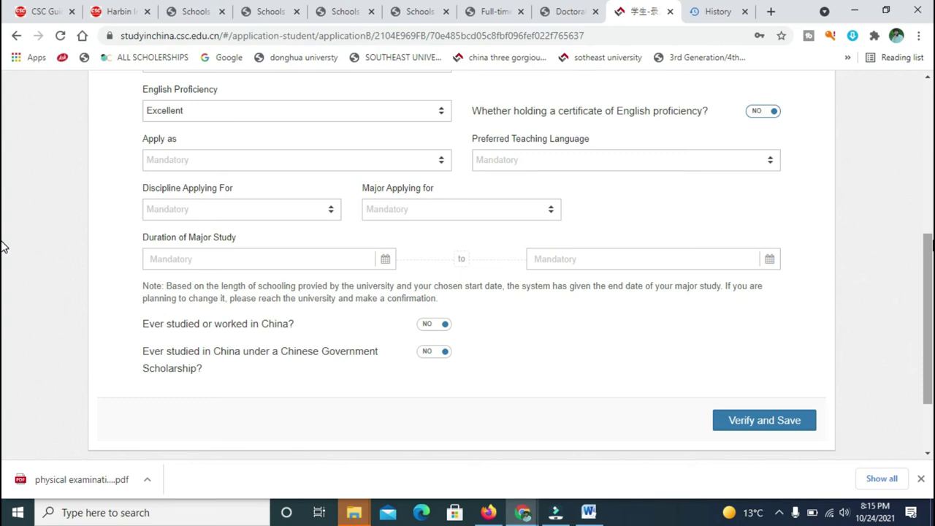
Apply for a Master's Degree with English as the preferred teaching language.
{"action": "left_click", "coordinate": [395, 160]}
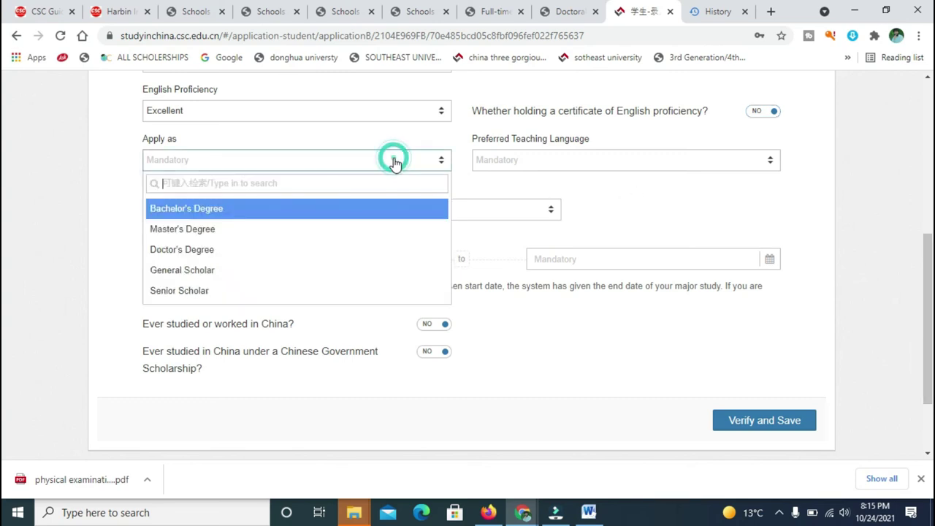
{"action": "left_click", "coordinate": [296, 228]}
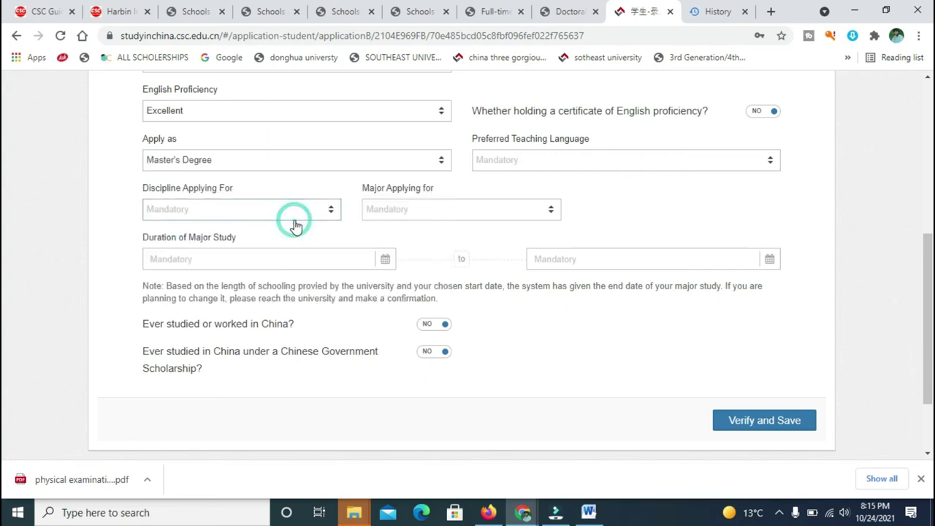
{"action": "left_click", "coordinate": [596, 164]}
{"action": "left_click", "coordinate": [574, 170]}
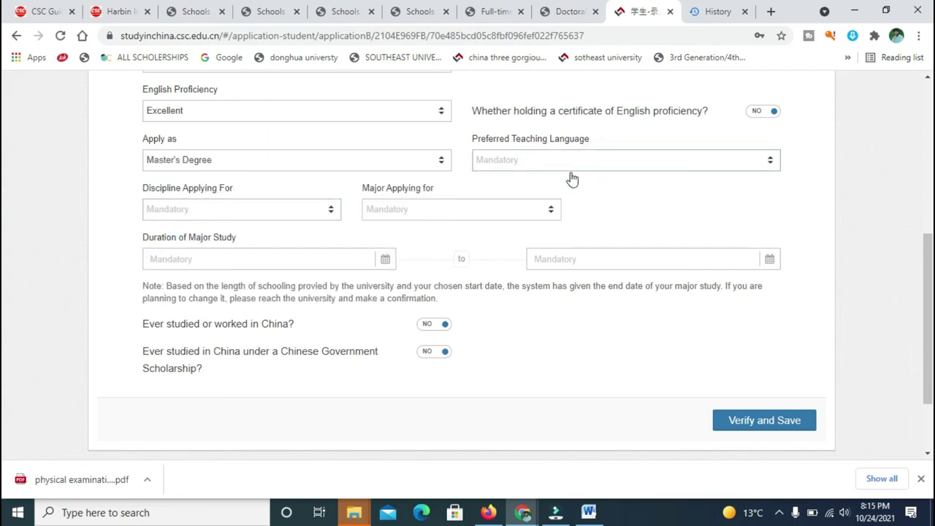
{"action": "left_click", "coordinate": [562, 170]}
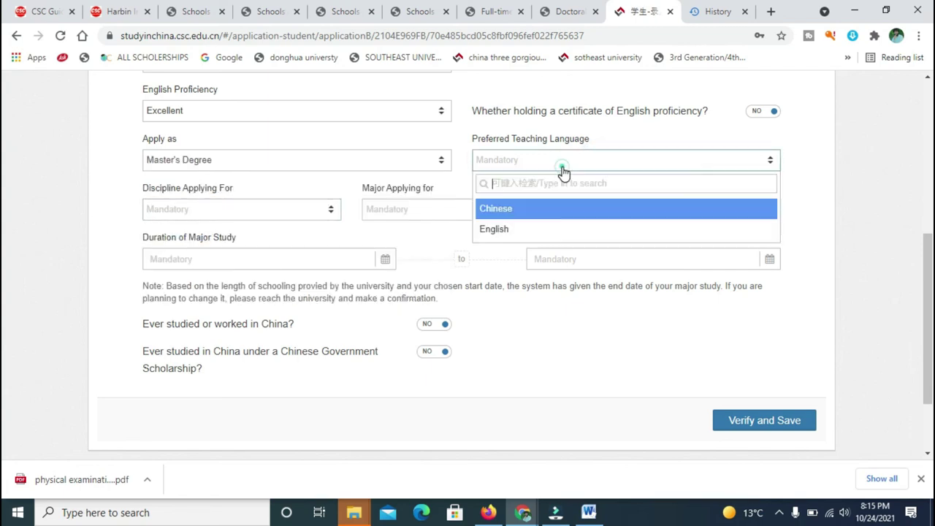
{"action": "left_click", "coordinate": [503, 229]}
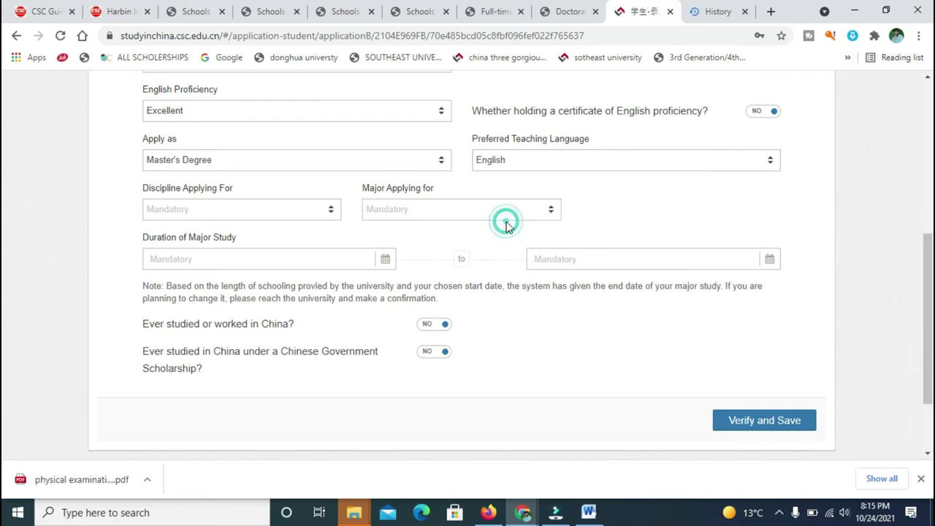
{"action": "left_click", "coordinate": [567, 160]}
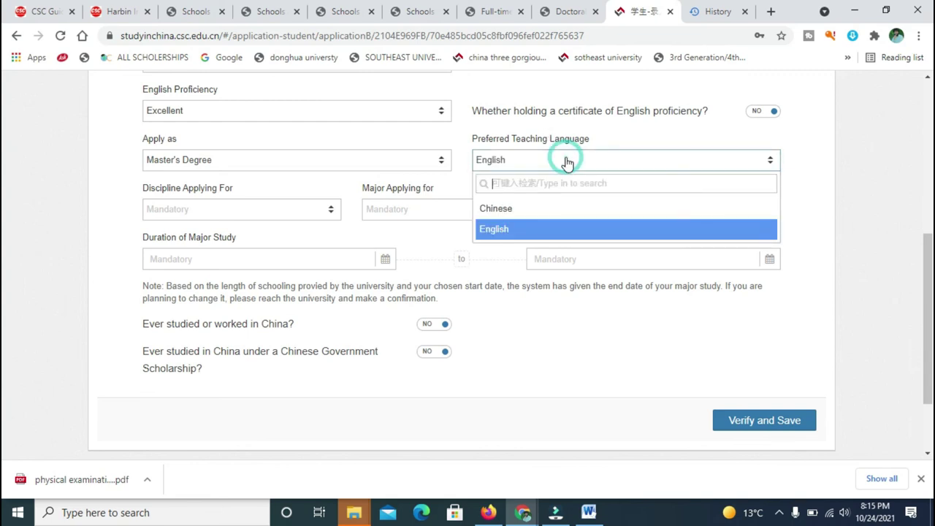
{"action": "left_click", "coordinate": [511, 229]}
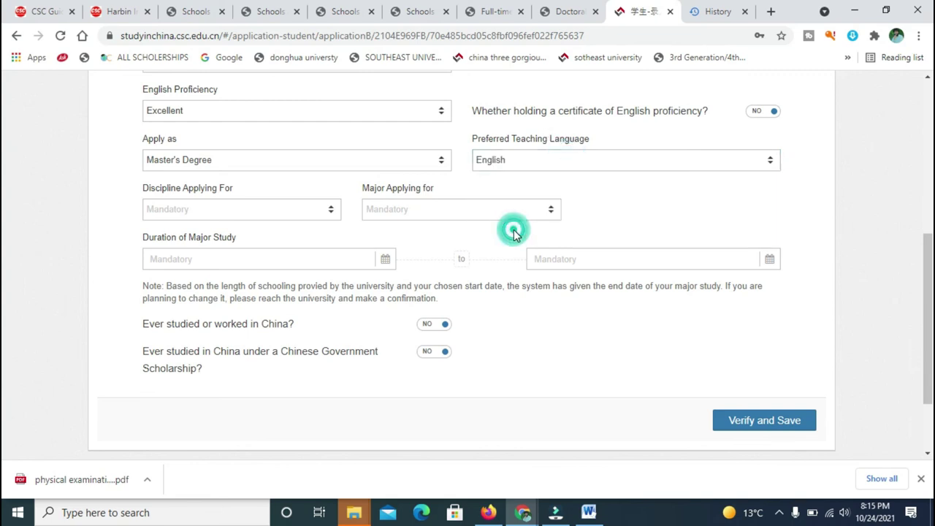
Choose Engineering as the discipline and Civil Engineering as the major.
{"action": "left_click", "coordinate": [233, 212]}
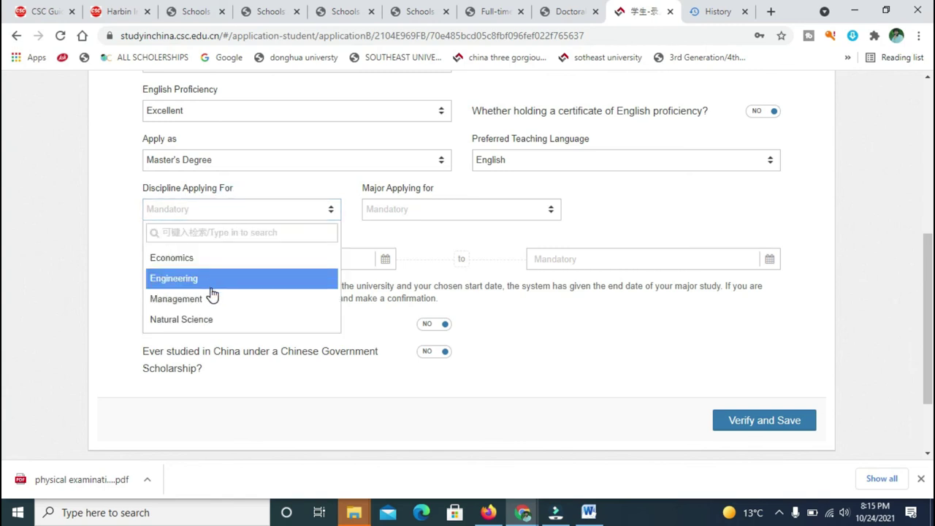
{"action": "key", "text": "Up"}
{"action": "key", "text": "Up"}
{"action": "key", "text": "Up"}
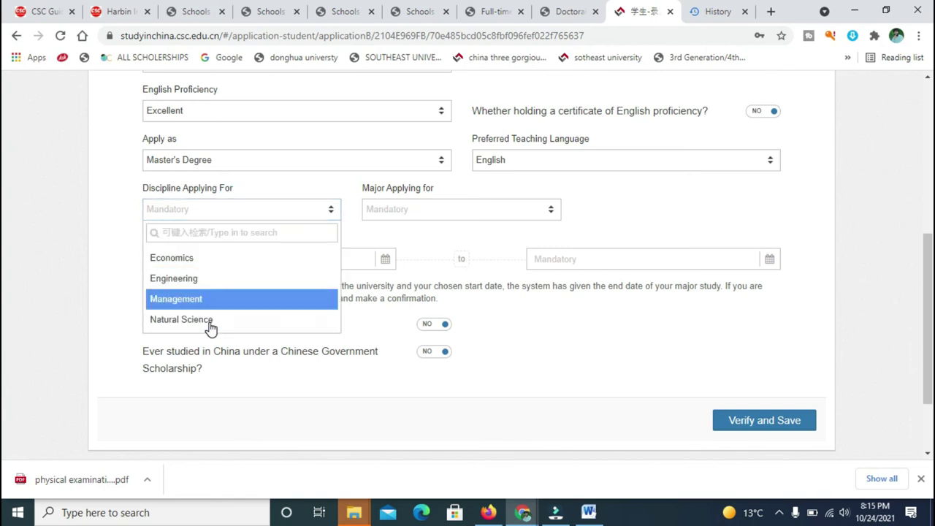
{"action": "left_click", "coordinate": [256, 235]}
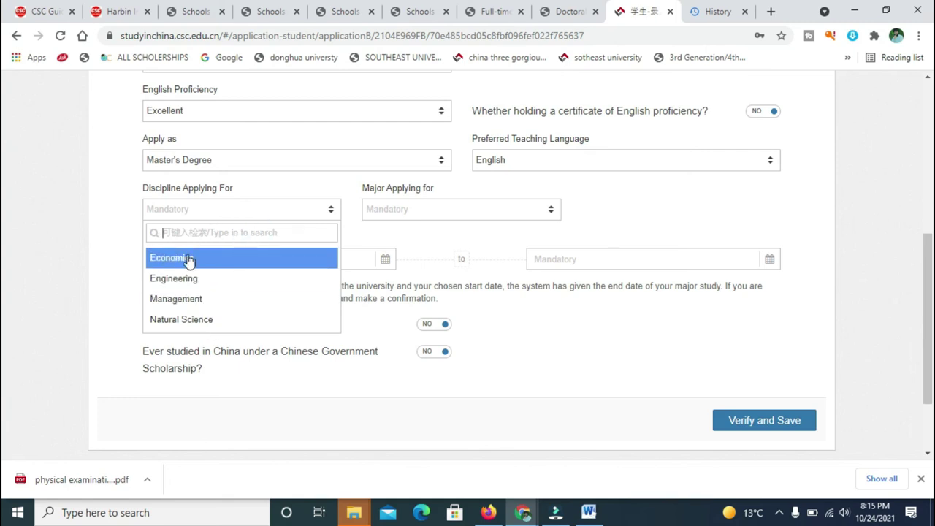
{"action": "left_click", "coordinate": [181, 278]}
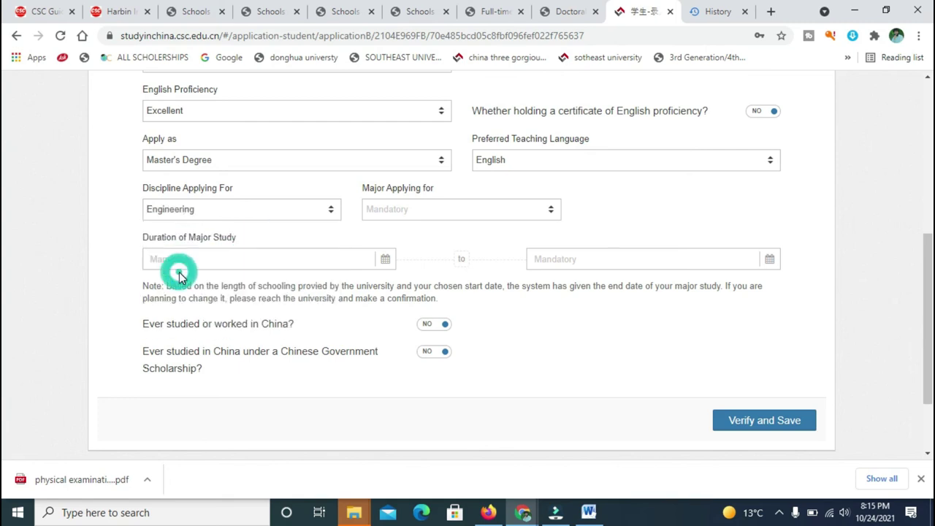
{"action": "left_click", "coordinate": [429, 219]}
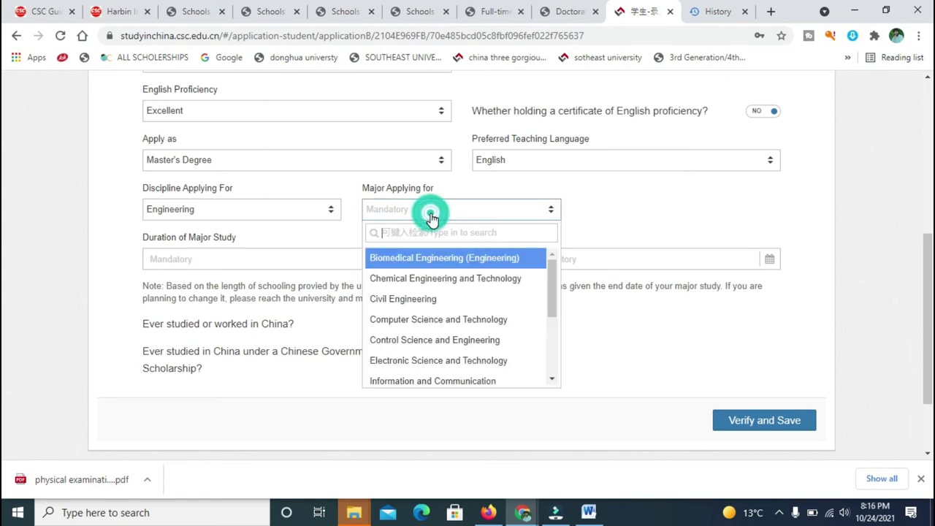
{"action": "left_click", "coordinate": [409, 300]}
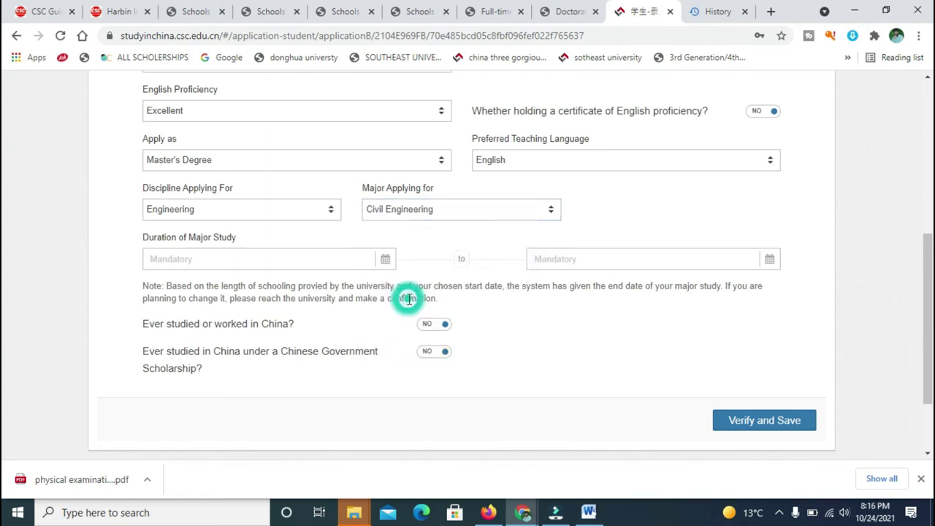
{"action": "left_click", "coordinate": [496, 213]}
{"action": "mouse_move", "coordinate": [553, 273]}
{"action": "left_mouse_down"}
{"action": "mouse_move", "coordinate": [553, 365]}
{"action": "mouse_move", "coordinate": [561, 267]}
{"action": "left_mouse_up"}
{"action": "left_click", "coordinate": [592, 215]}
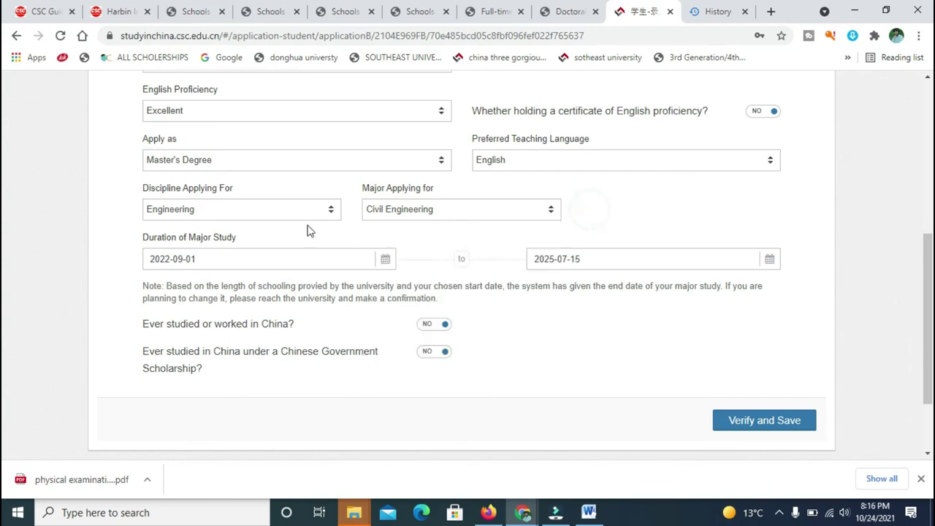
Check the duration start date, keeping 2022-09-01 to 2025-07-15 unchanged.
{"action": "left_click", "coordinate": [264, 259]}
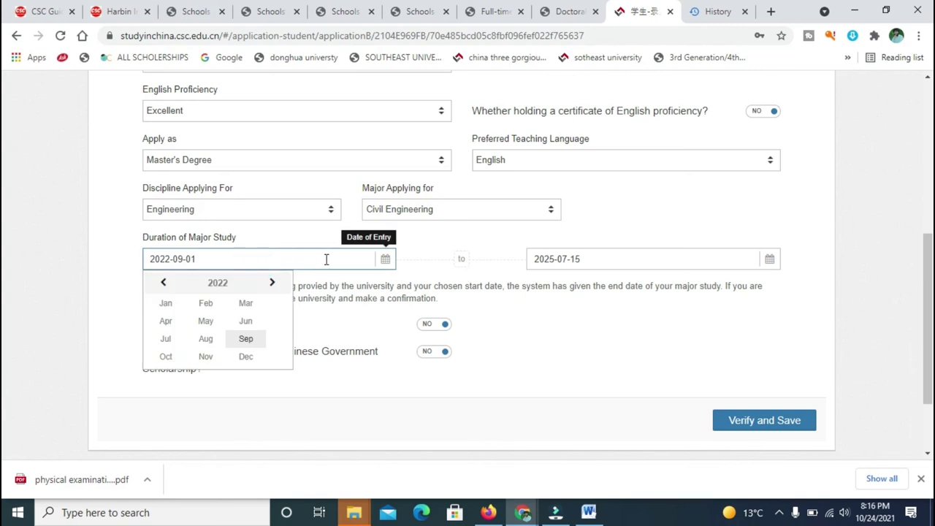
{"action": "left_click", "coordinate": [270, 285]}
{"action": "left_click", "coordinate": [270, 284]}
{"action": "left_click", "coordinate": [163, 283]}
{"action": "left_click", "coordinate": [163, 283]}
{"action": "left_click", "coordinate": [211, 257]}
{"action": "left_click", "coordinate": [298, 213]}
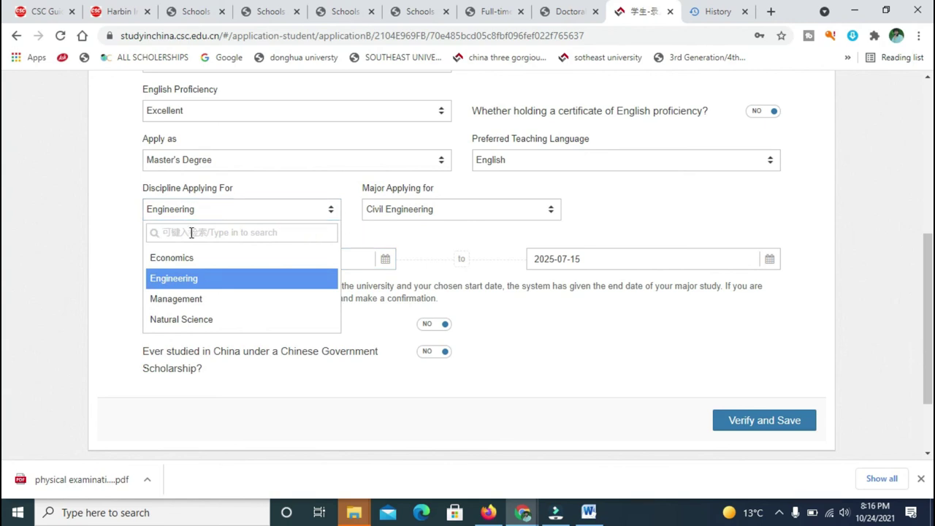
{"action": "left_click", "coordinate": [612, 213]}
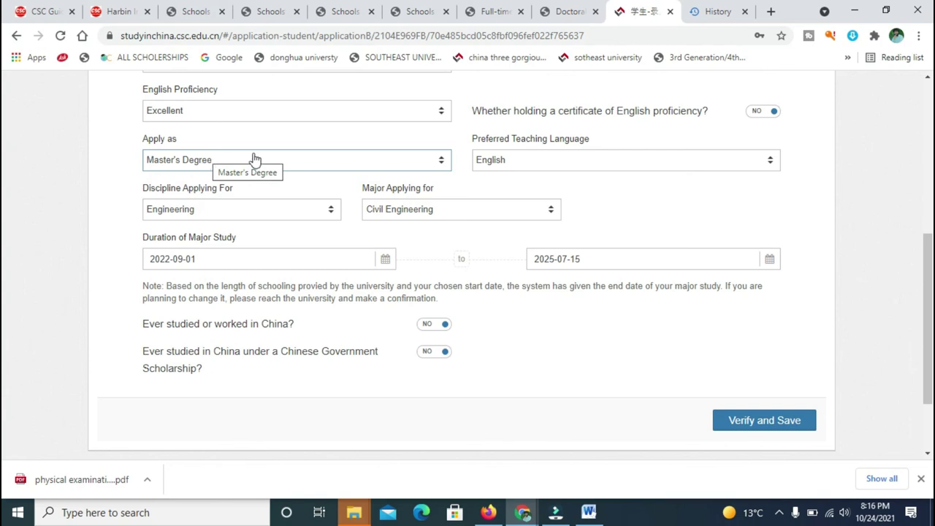
{"action": "left_click", "coordinate": [432, 161]}
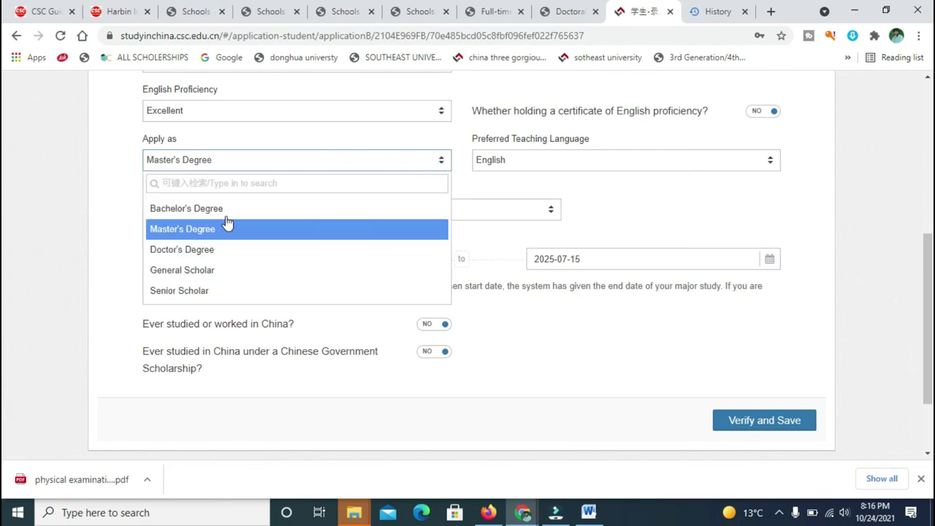
{"action": "left_click", "coordinate": [202, 252]}
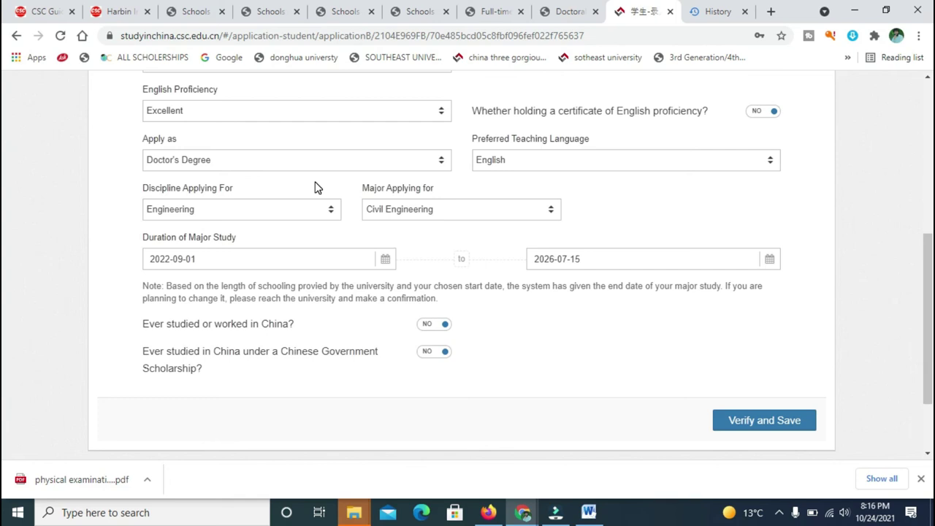
{"action": "left_click_drag", "start_coordinate": [924, 297], "coordinate": [923, 312]}
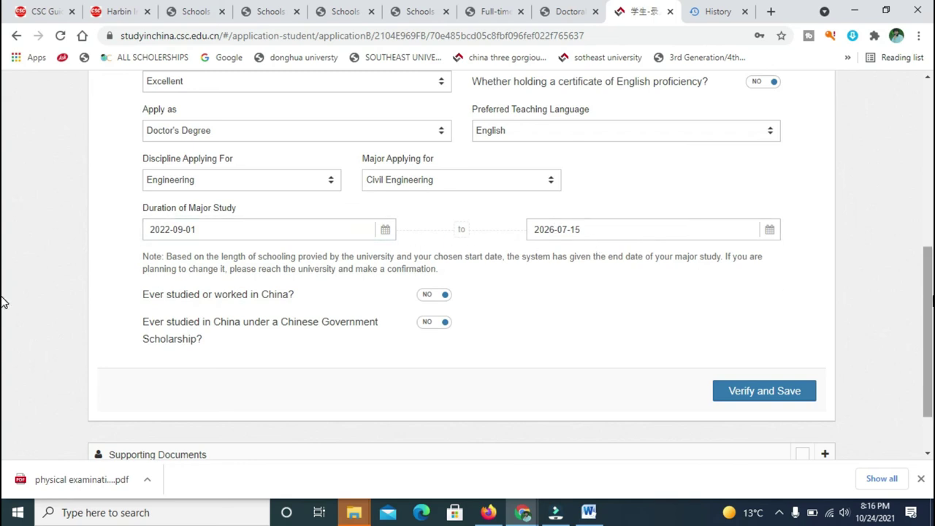
{"action": "scroll", "coordinate": [4, 276], "scroll_direction": "up", "scroll_amount": 1}
{"action": "scroll", "coordinate": [3, 276], "scroll_direction": "up", "scroll_amount": 1}
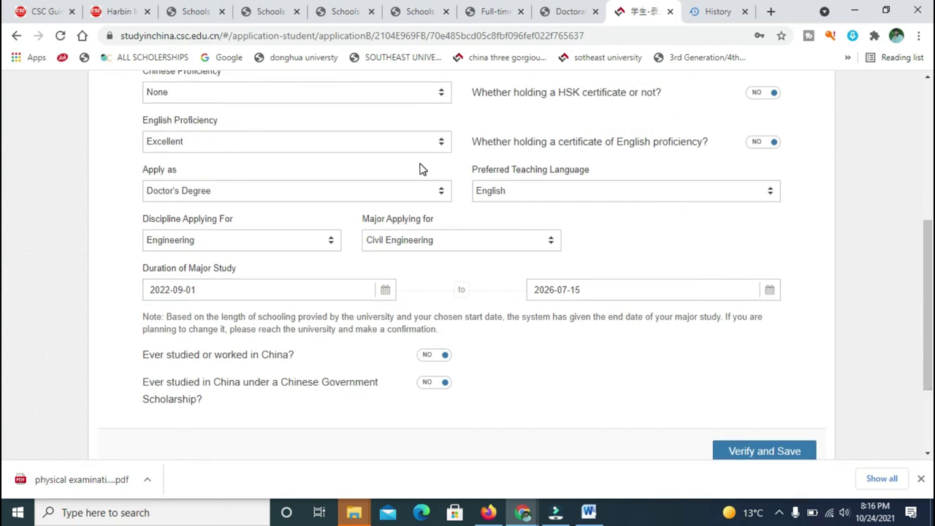
{"action": "left_click", "coordinate": [443, 190]}
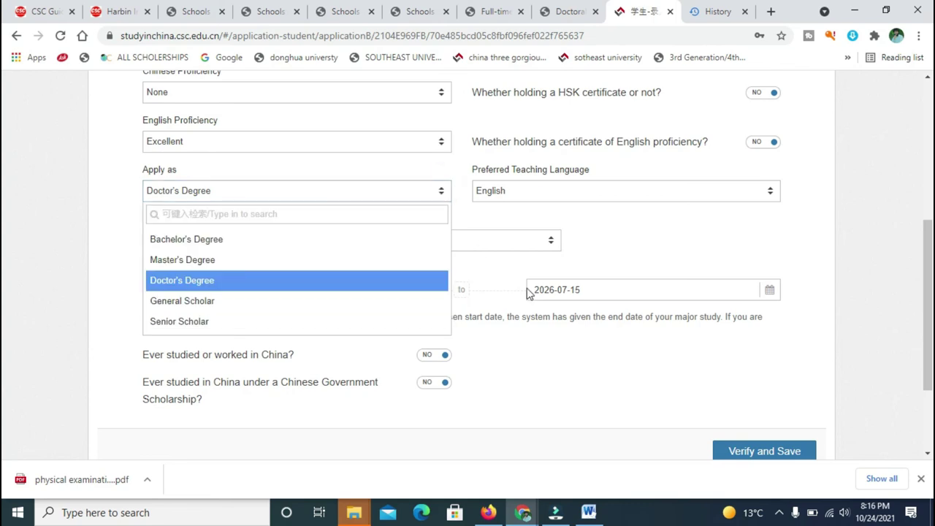
{"action": "left_click", "coordinate": [349, 259]}
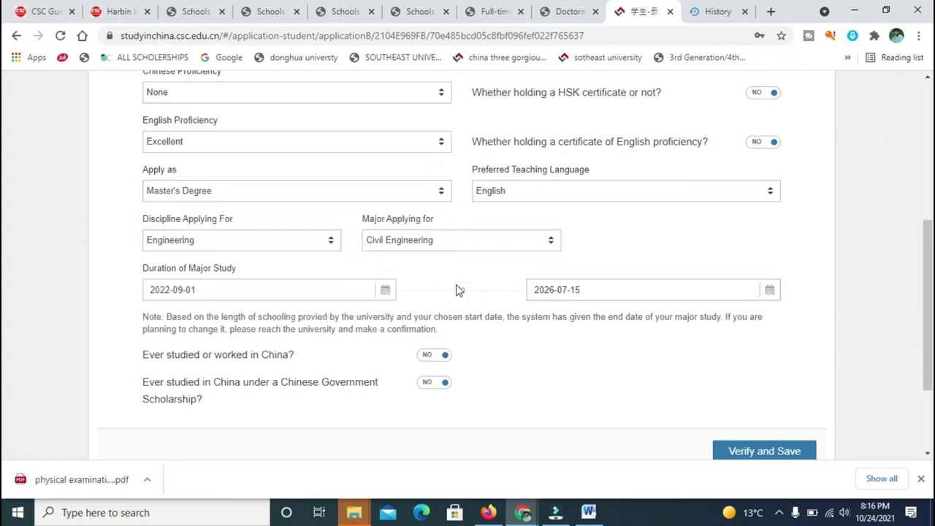
{"action": "left_click", "coordinate": [594, 267]}
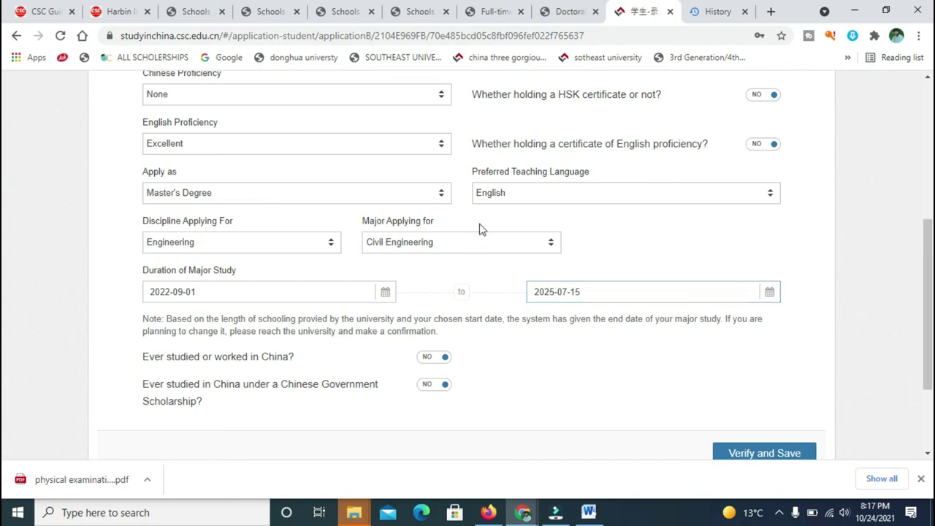
{"action": "left_click", "coordinate": [435, 192]}
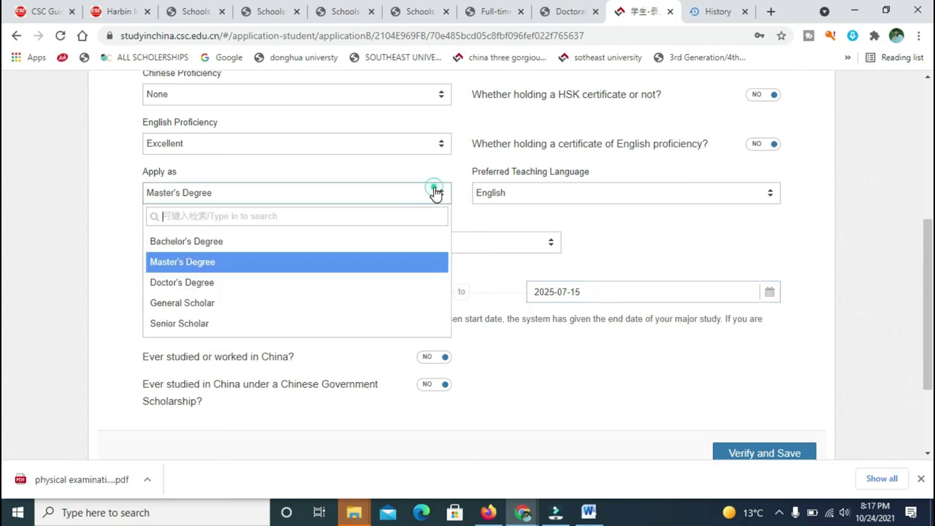
{"action": "left_click", "coordinate": [310, 282]}
{"action": "left_click", "coordinate": [618, 272]}
{"action": "scroll", "coordinate": [1, 285], "scroll_direction": "down", "scroll_amount": 1}
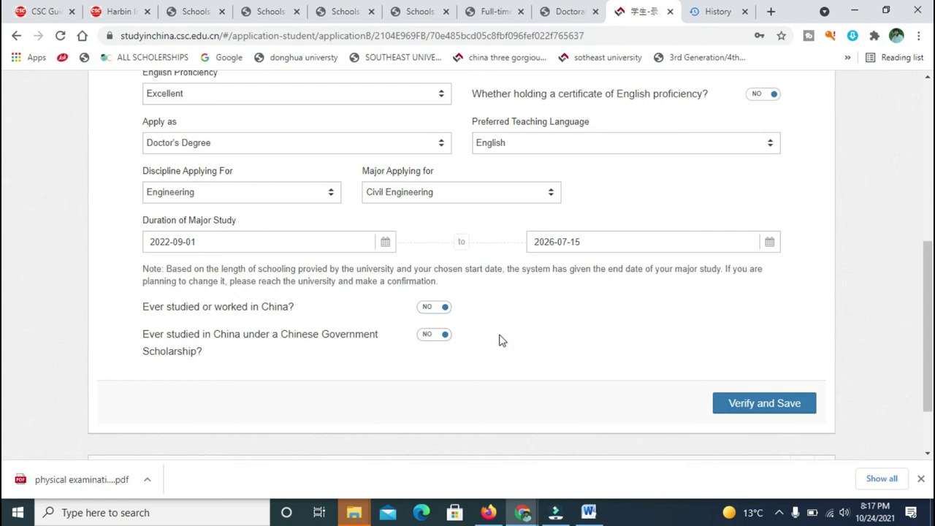
{"action": "scroll", "coordinate": [2, 338], "scroll_direction": "down", "scroll_amount": 1}
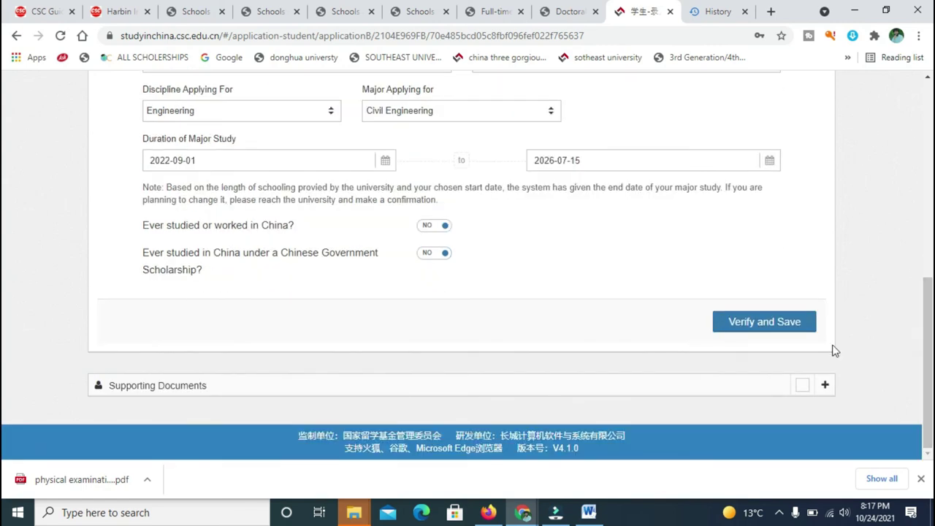
Verify and save the study plan, then start the Transcripts of Highest Education upload.
{"action": "left_click", "coordinate": [743, 321]}
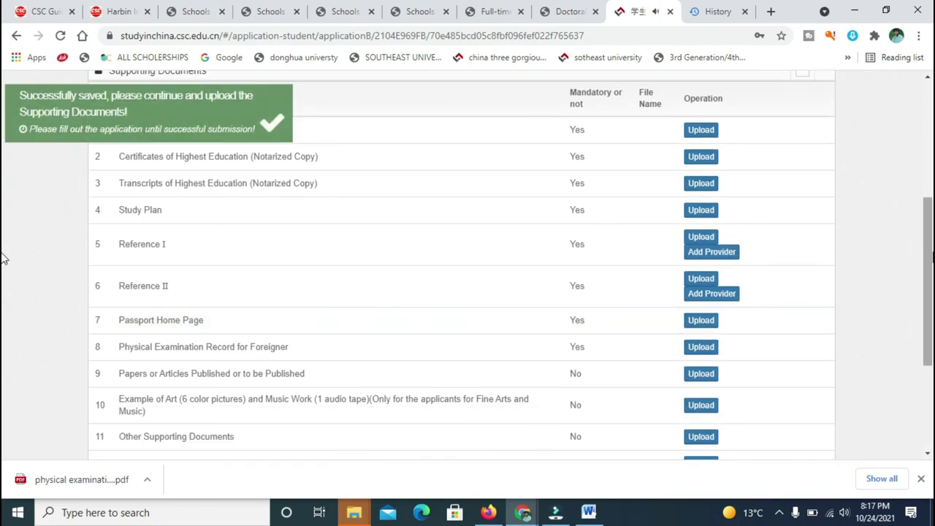
{"action": "scroll", "coordinate": [4, 260], "scroll_direction": "up", "scroll_amount": 3}
{"action": "scroll", "coordinate": [3, 162], "scroll_direction": "down", "scroll_amount": 1}
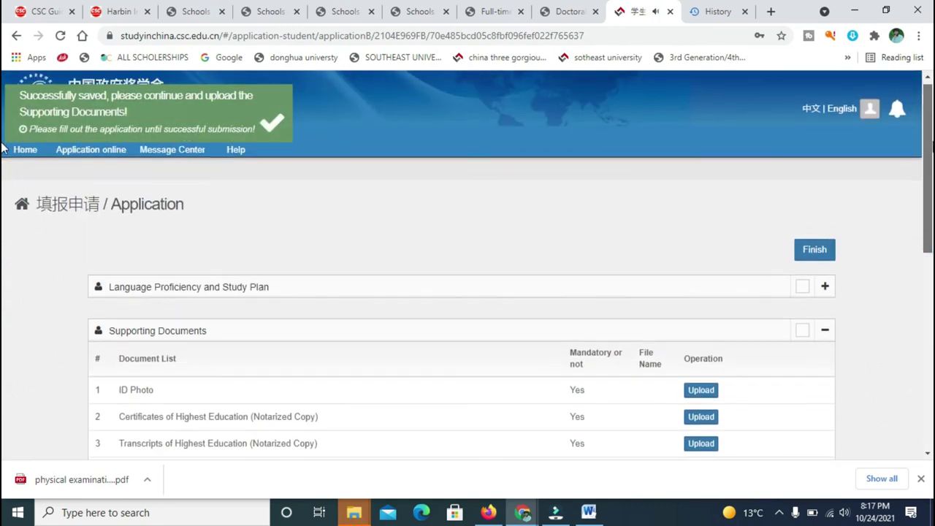
{"action": "scroll", "coordinate": [4, 175], "scroll_direction": "down", "scroll_amount": 1}
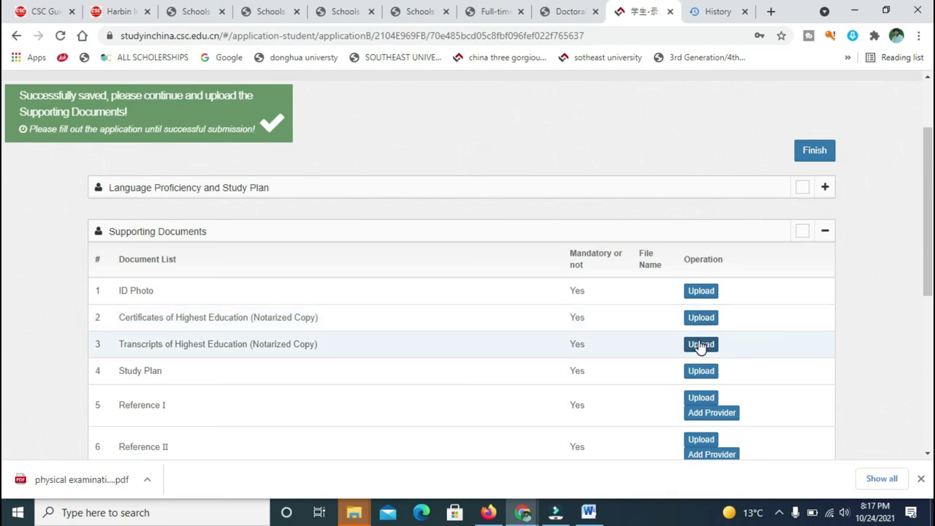
{"action": "left_click", "coordinate": [700, 345]}
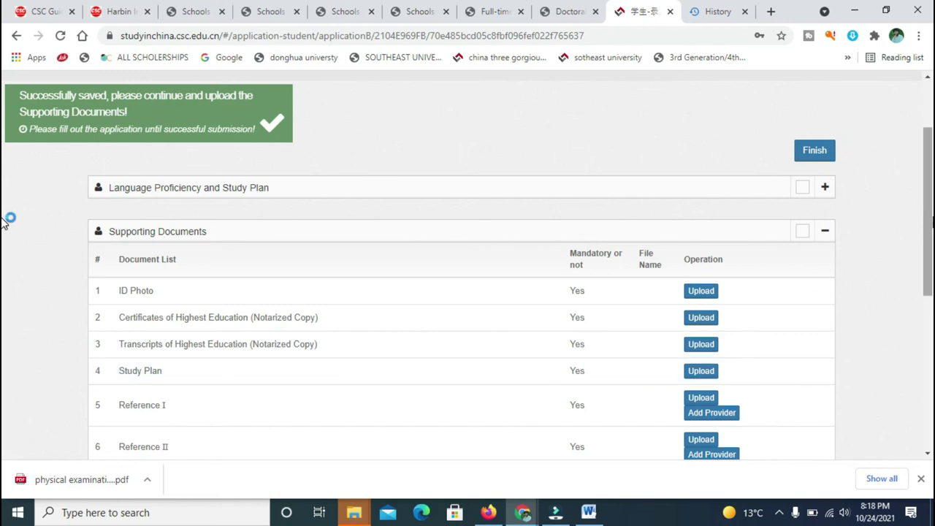
{"action": "scroll", "coordinate": [6, 222], "scroll_direction": "down", "scroll_amount": 1}
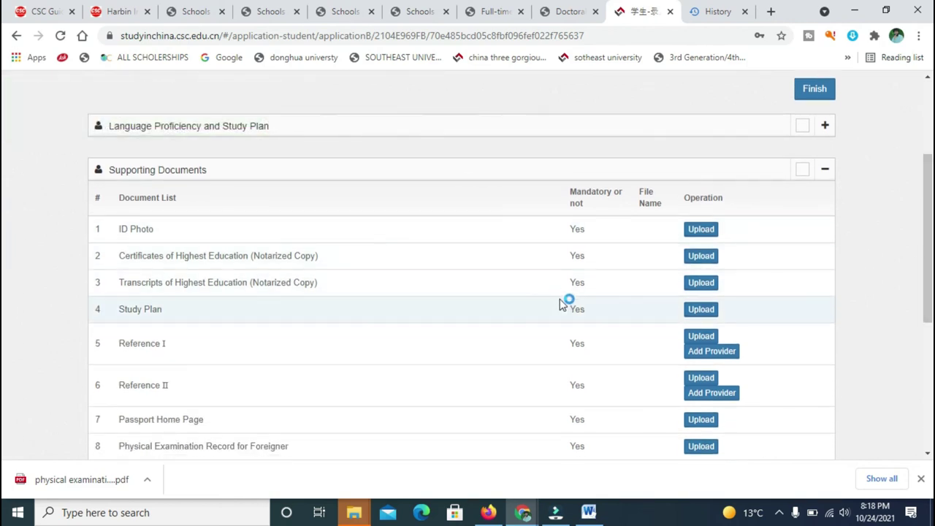
{"action": "left_click", "coordinate": [703, 310]}
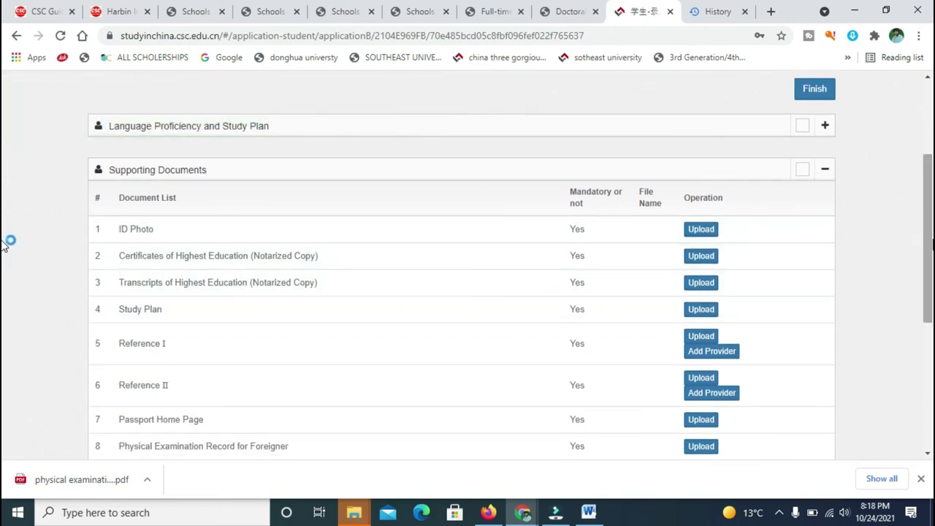
{"action": "scroll", "coordinate": [5, 245], "scroll_direction": "down", "scroll_amount": 1}
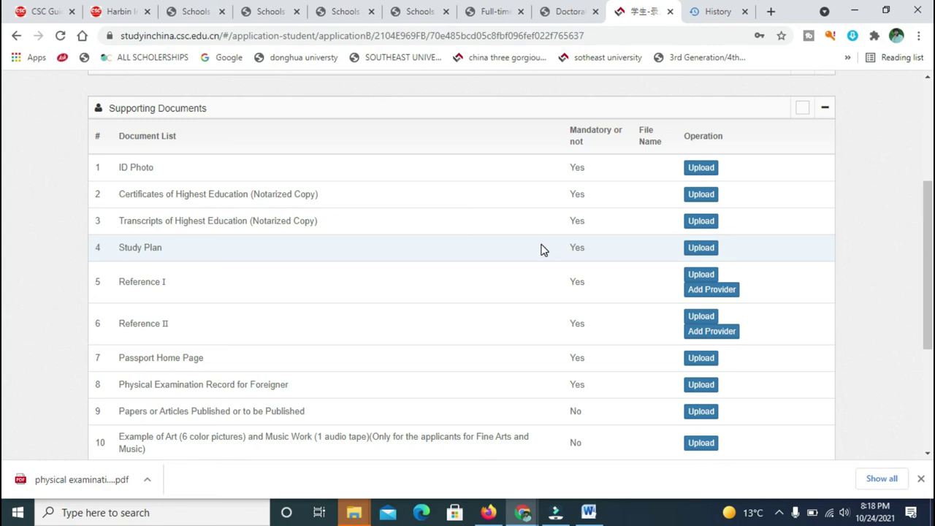
{"action": "left_click_drag", "start_coordinate": [925, 247], "coordinate": [927, 270]}
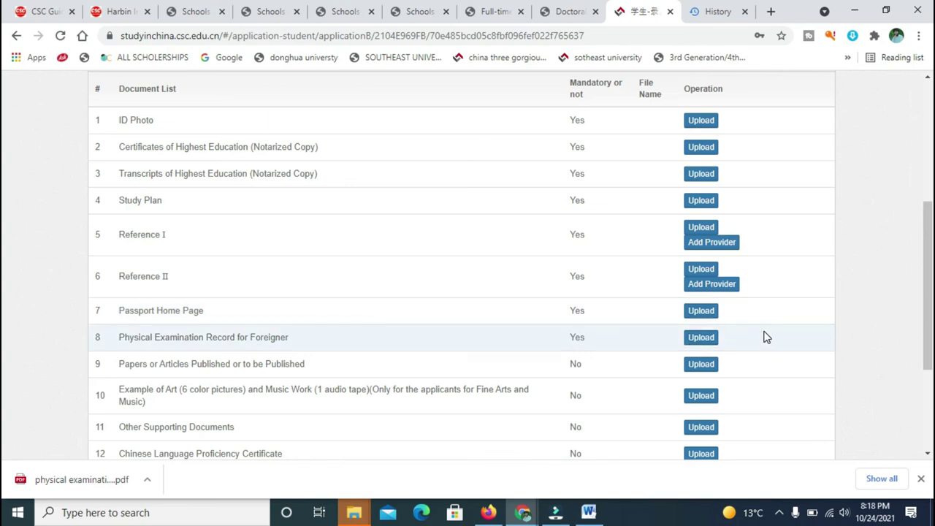
{"action": "scroll", "coordinate": [3, 270], "scroll_direction": "down", "scroll_amount": 1}
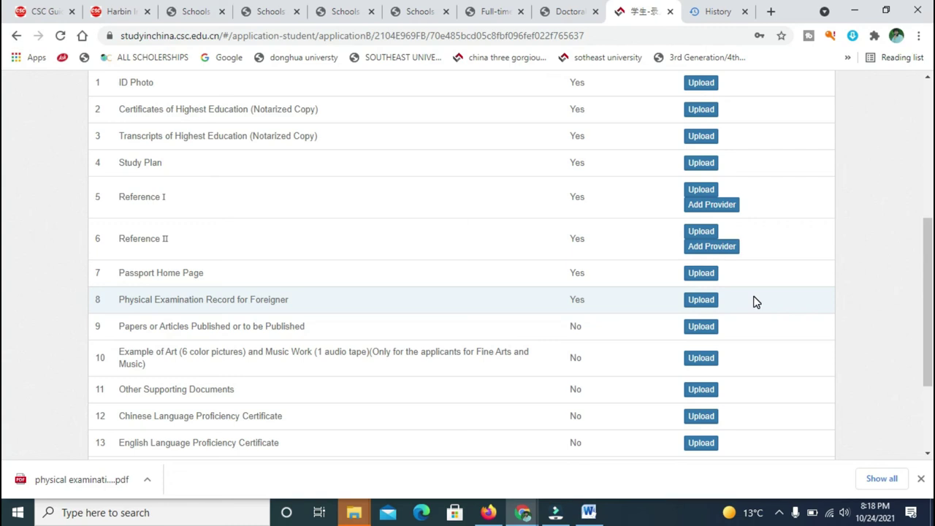
{"action": "scroll", "coordinate": [2, 285], "scroll_direction": "down", "scroll_amount": 1}
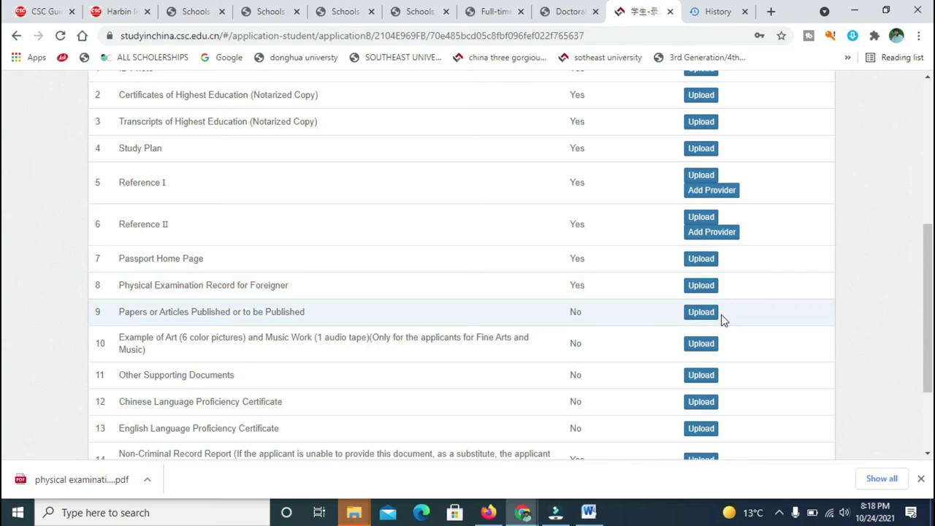
{"action": "scroll", "coordinate": [2, 334], "scroll_direction": "down", "scroll_amount": 1}
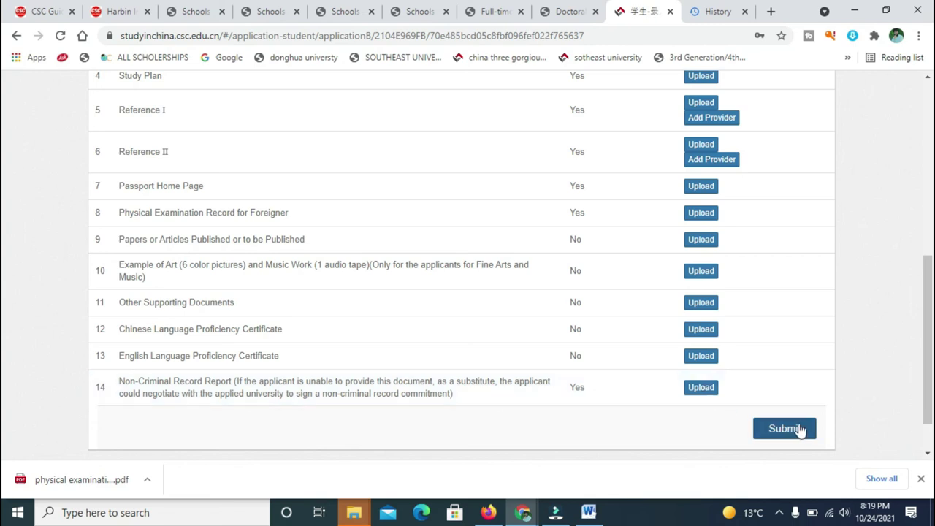
{"action": "scroll", "coordinate": [4, 365], "scroll_direction": "down", "scroll_amount": 2}
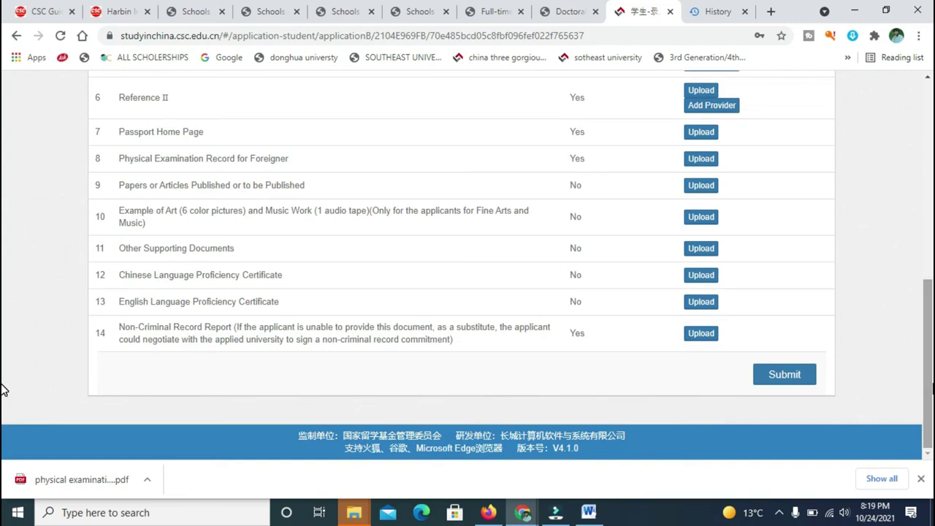
{"action": "scroll", "coordinate": [4, 386], "scroll_direction": "up", "scroll_amount": 6}
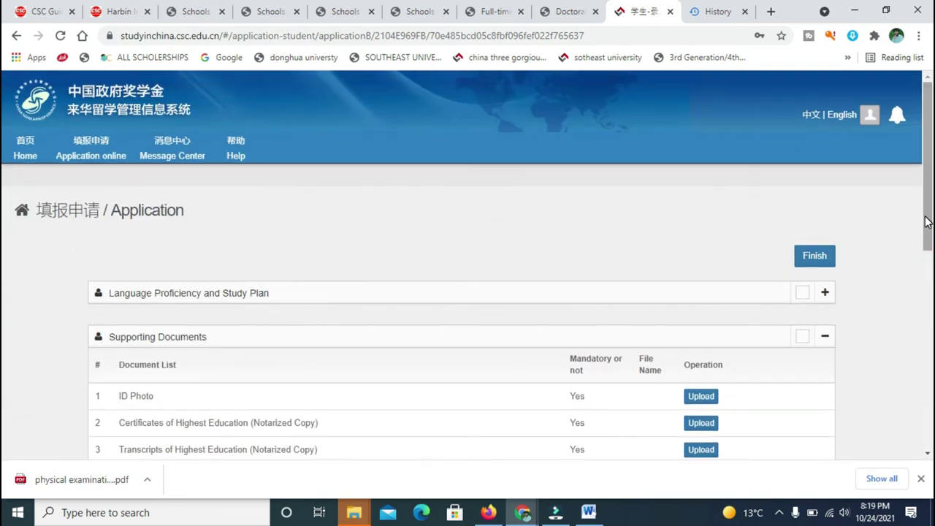
{"action": "scroll", "coordinate": [3, 351], "scroll_direction": "down", "scroll_amount": 5}
{"action": "scroll", "coordinate": [4, 412], "scroll_direction": "down", "scroll_amount": 2}
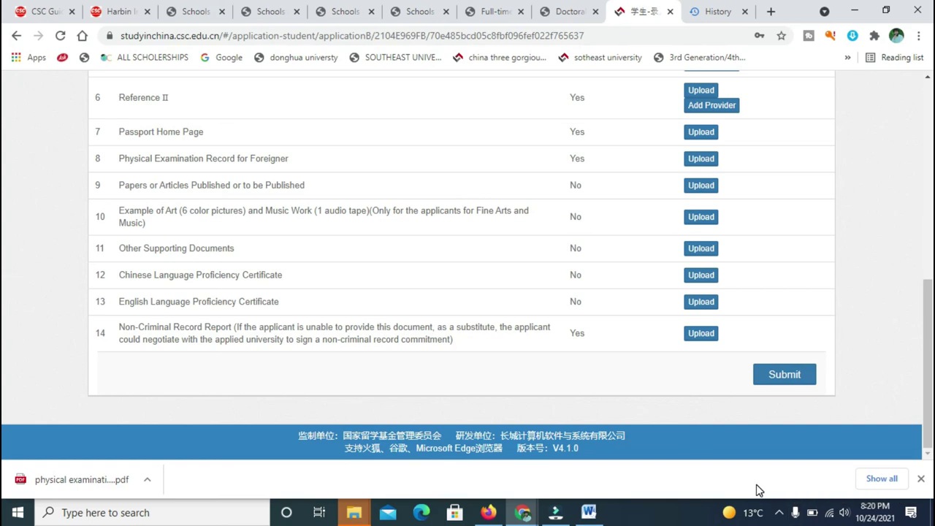
{"action": "scroll", "coordinate": [3, 292], "scroll_direction": "up", "scroll_amount": 6}
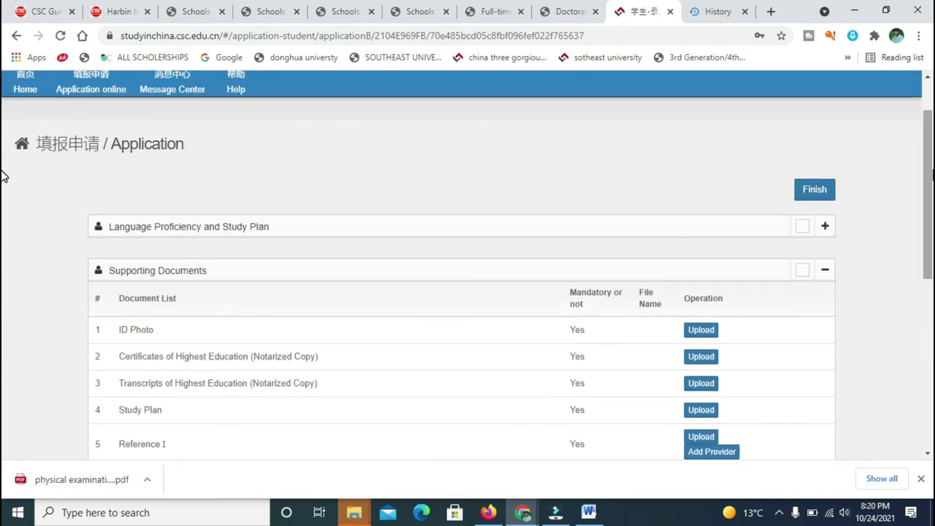
{"action": "scroll", "coordinate": [2, 198], "scroll_direction": "down", "scroll_amount": 2}
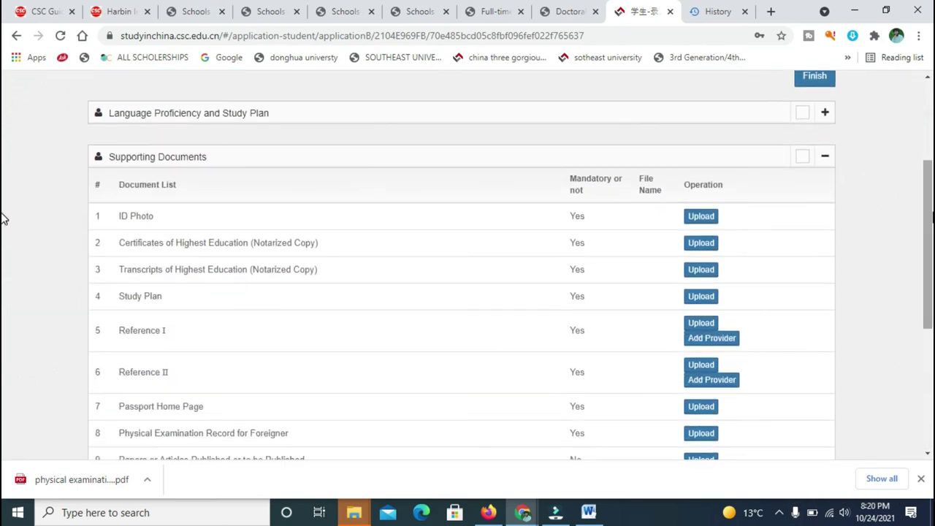
{"action": "scroll", "coordinate": [4, 292], "scroll_direction": "down", "scroll_amount": 3}
{"action": "scroll", "coordinate": [3, 314], "scroll_direction": "down", "scroll_amount": 2}
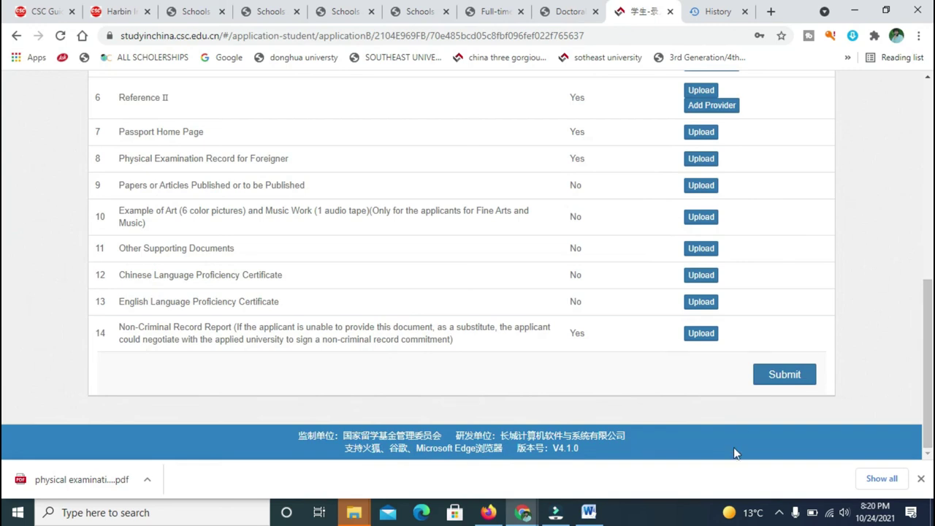
Bring up the screen recorder from the hidden system tray icons and stop the recording.
{"action": "left_click", "coordinate": [795, 514]}
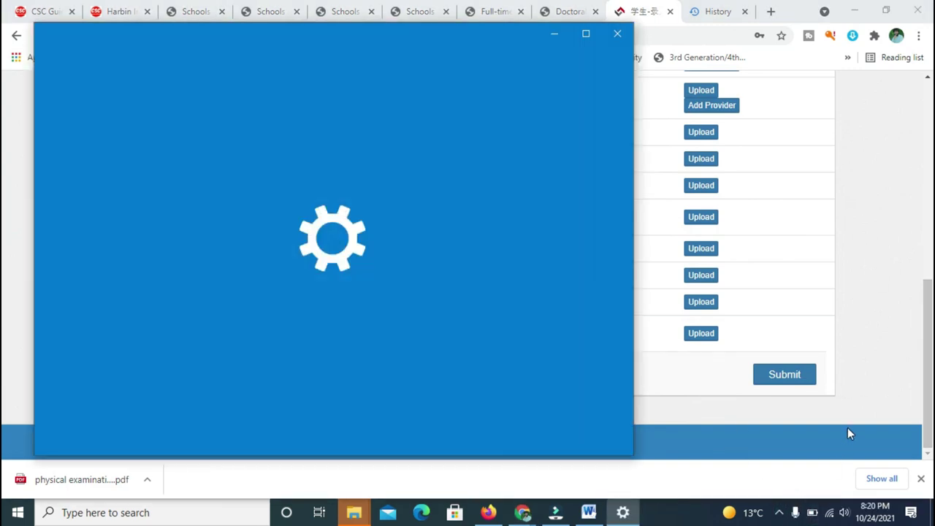
{"action": "left_click", "coordinate": [869, 359]}
{"action": "left_click", "coordinate": [778, 512]}
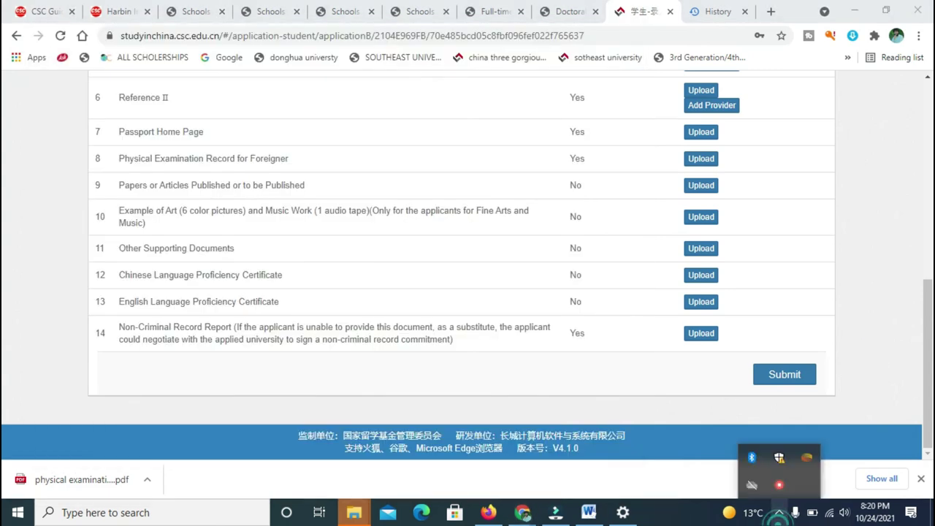
{"action": "right_click", "coordinate": [778, 488]}
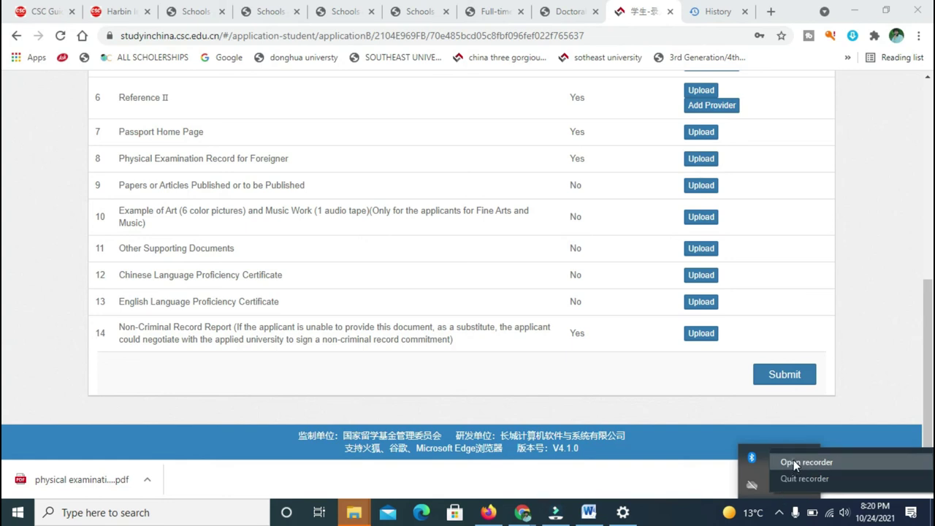
{"action": "left_click", "coordinate": [793, 462]}
{"action": "left_click", "coordinate": [691, 471]}
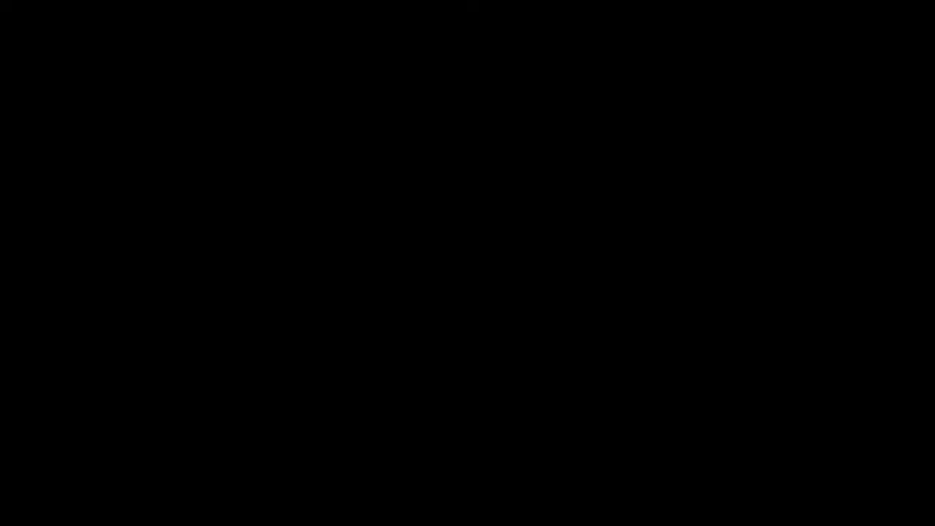